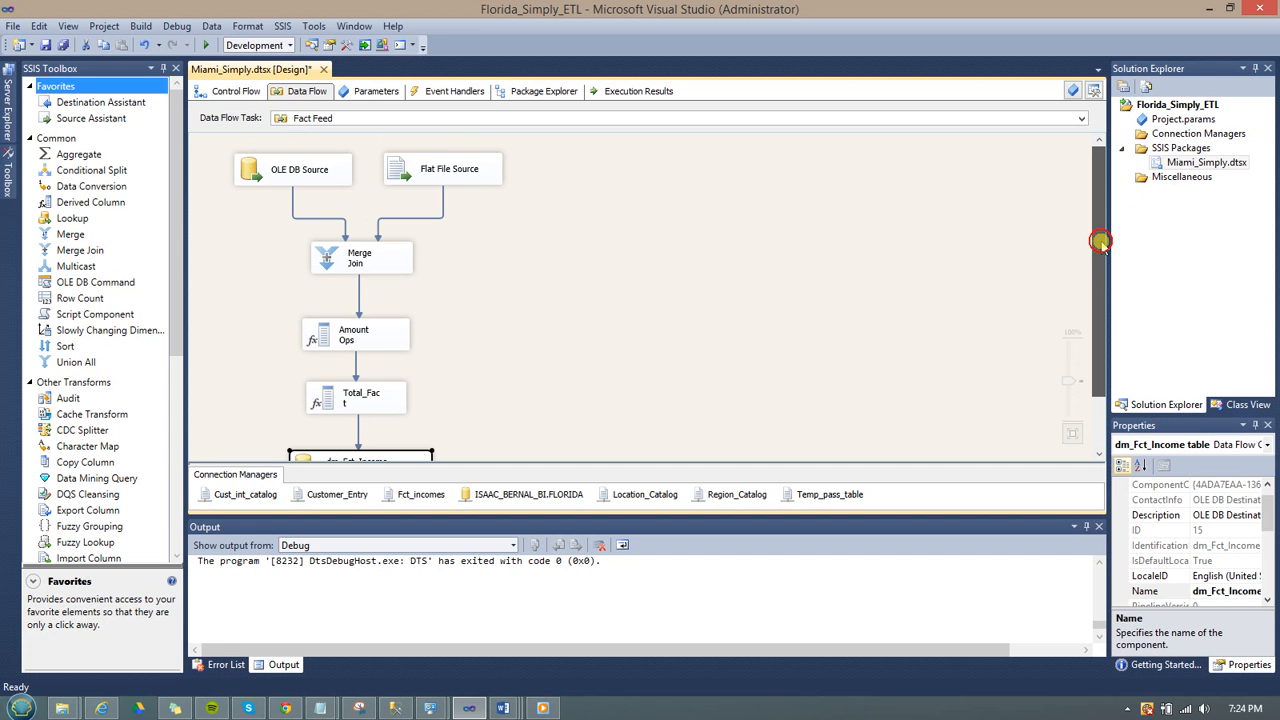
Return to the package's control flow and execute the Miami_Simply.dtsx package.
{"action": "mouse_move", "coordinate": [1101, 244]}
{"action": "left_mouse_down"}
{"action": "mouse_move", "coordinate": [1101, 313]}
{"action": "mouse_move", "coordinate": [1101, 255]}
{"action": "left_mouse_up"}
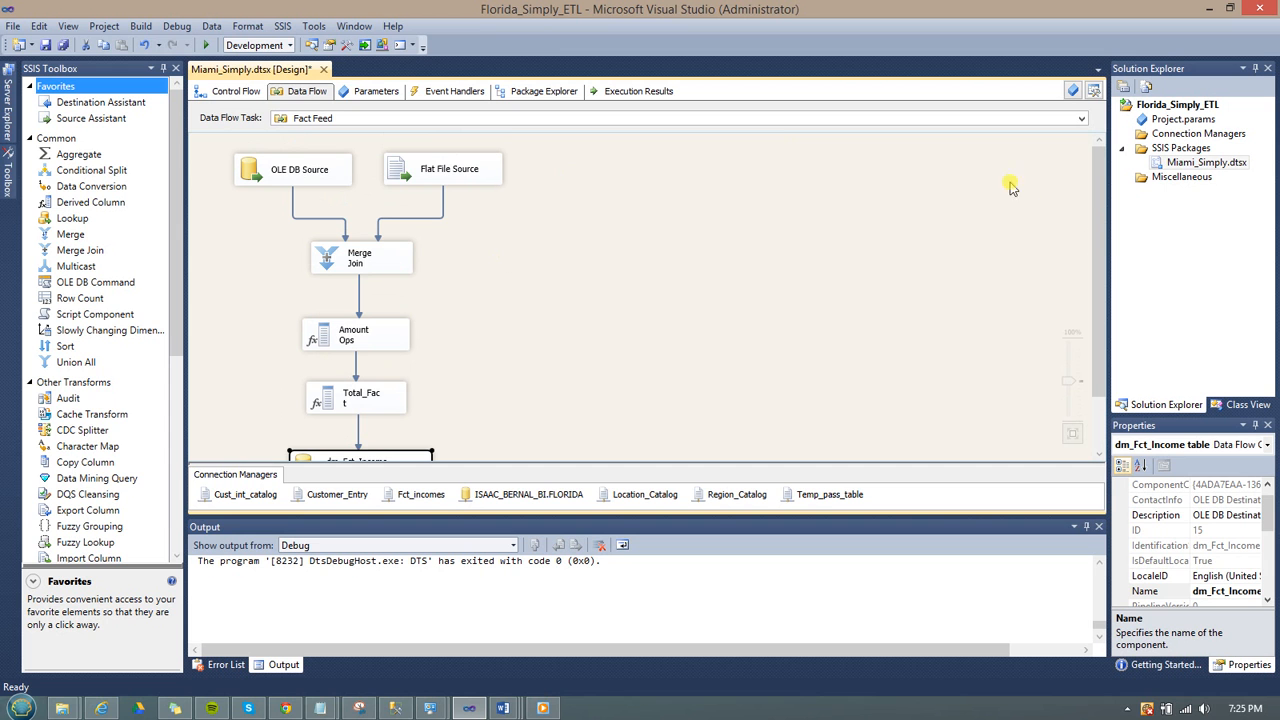
{"action": "left_click_drag", "start_coordinate": [1097, 200], "coordinate": [1100, 204]}
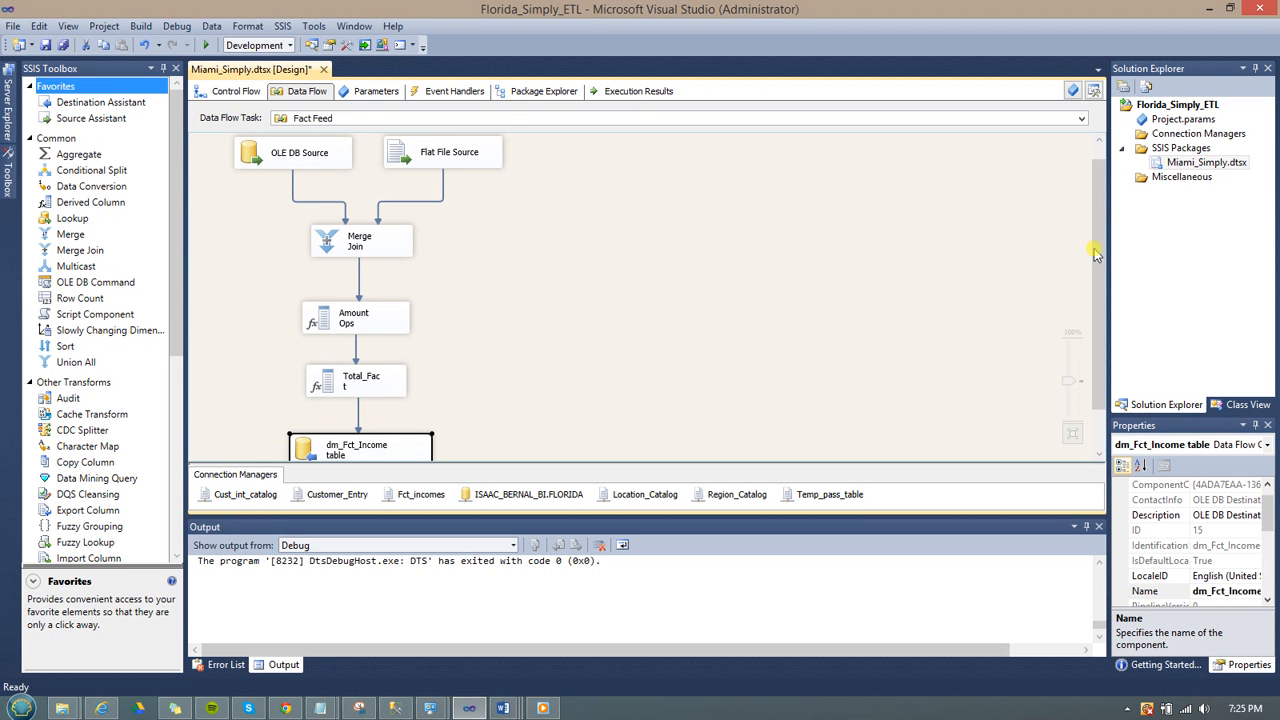
{"action": "left_click_drag", "start_coordinate": [1097, 250], "coordinate": [1097, 259]}
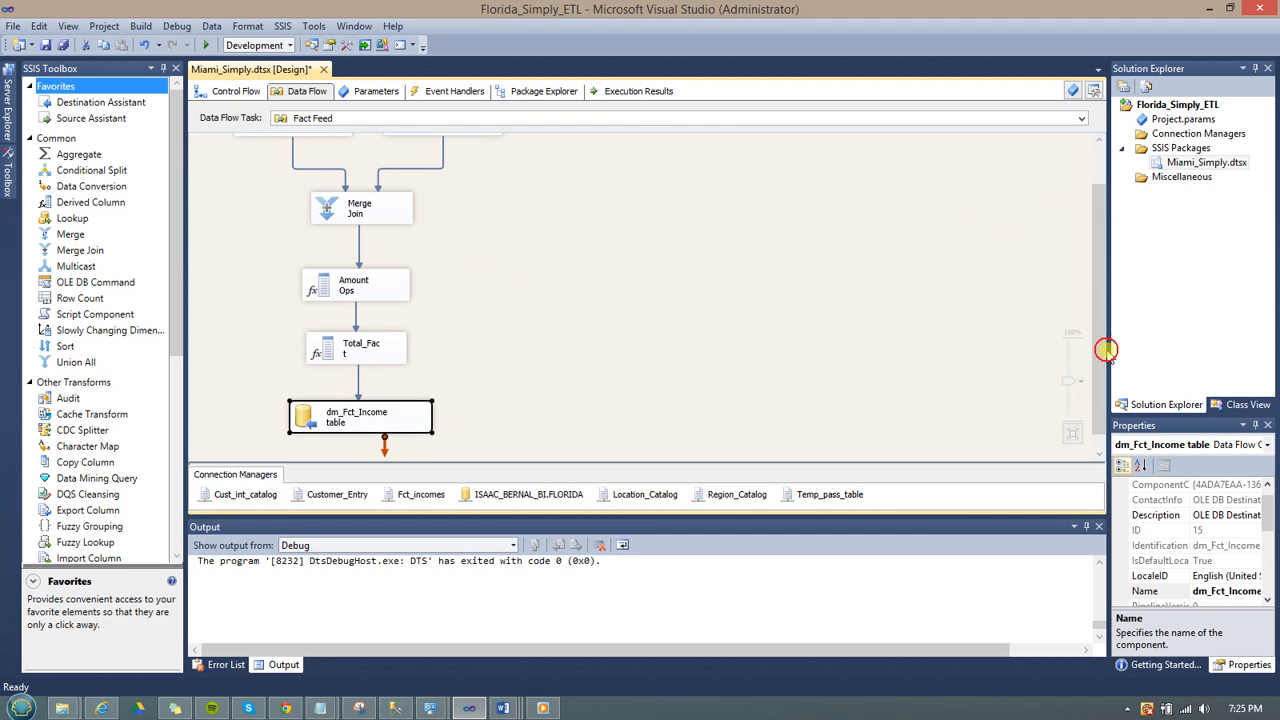
{"action": "left_click", "coordinate": [226, 93]}
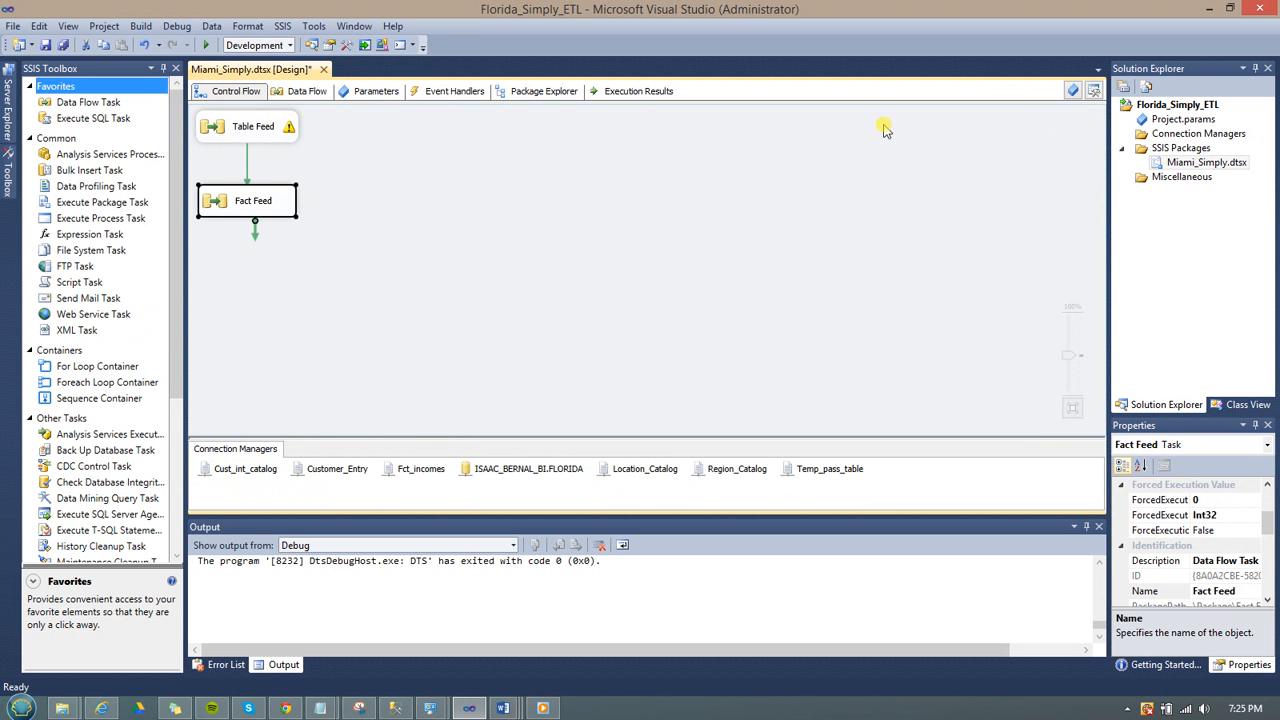
{"action": "left_click", "coordinate": [1178, 166]}
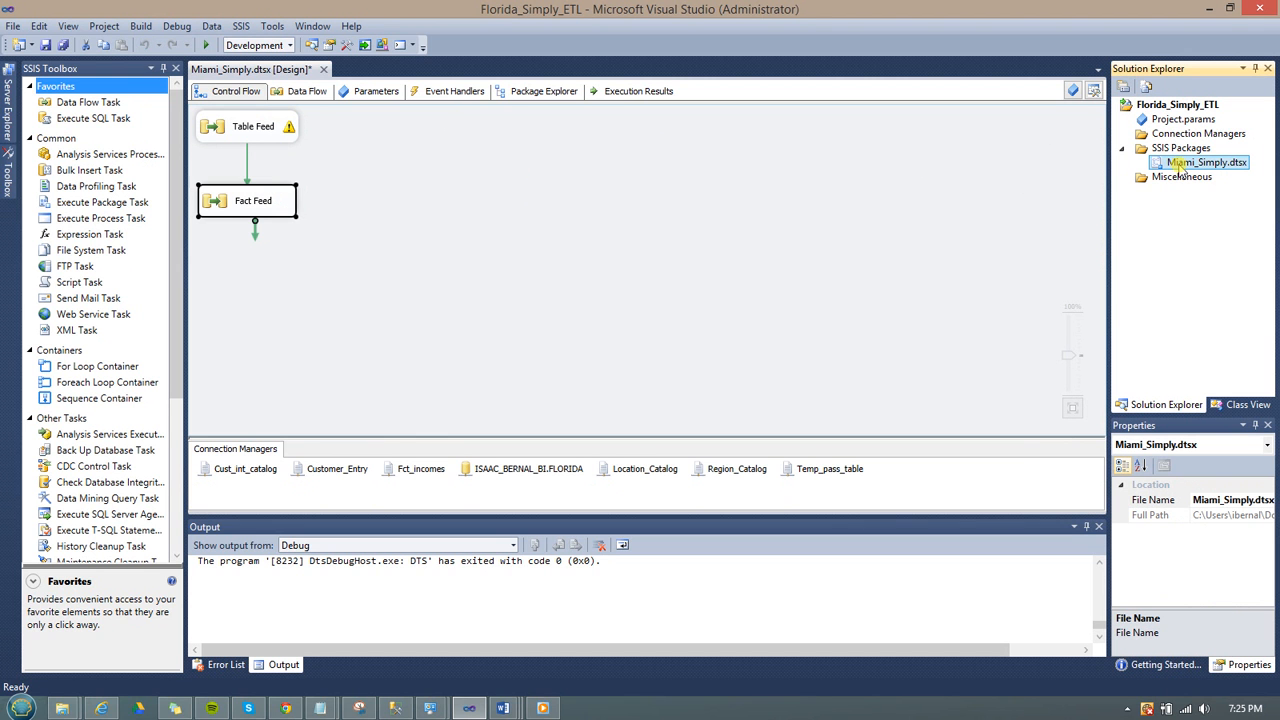
{"action": "right_click", "coordinate": [1180, 170]}
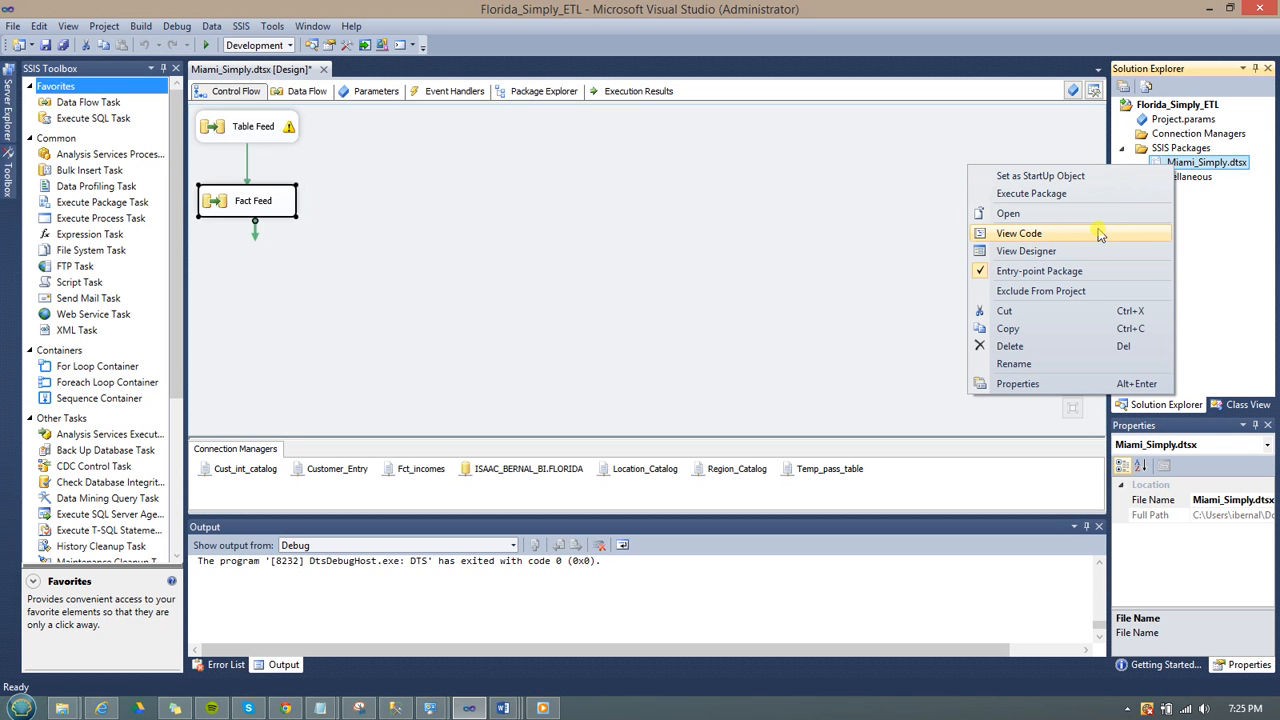
{"action": "left_click", "coordinate": [1046, 195]}
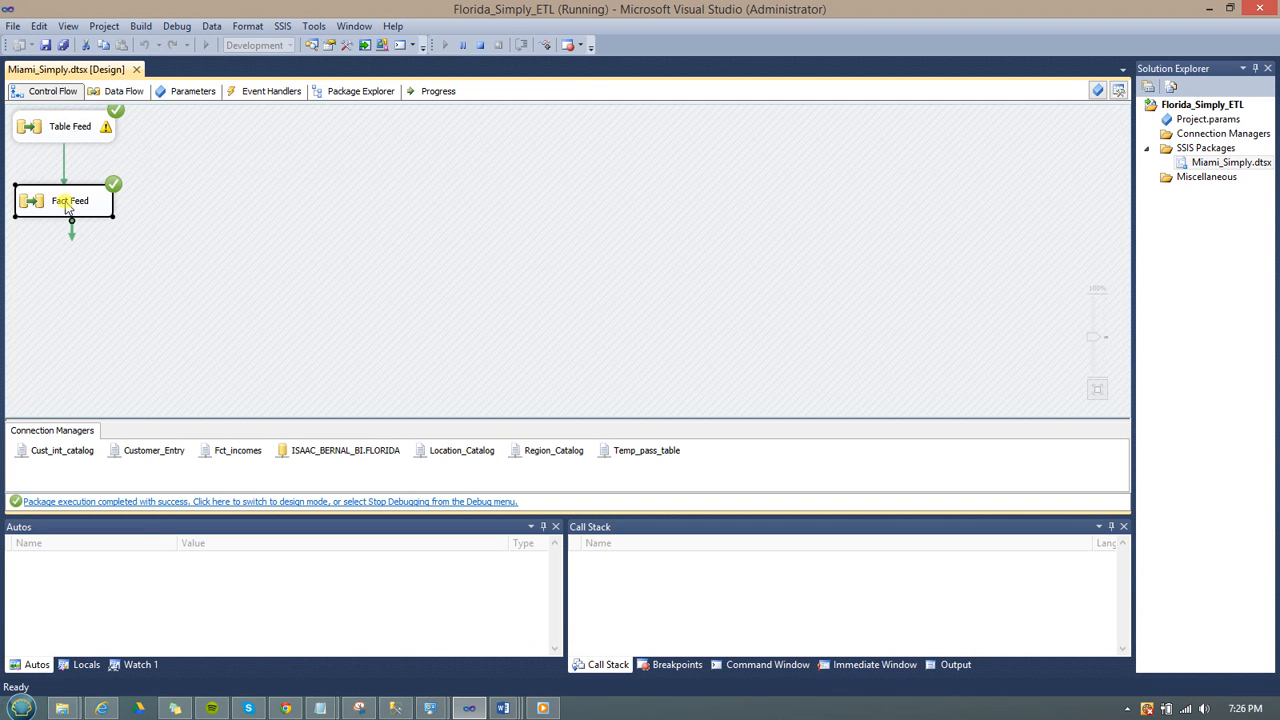
Open the Table Feed data flow and examine the row counts along each branch down to the destination tables.
{"action": "left_click", "coordinate": [55, 130]}
{"action": "double_click", "coordinate": [55, 130]}
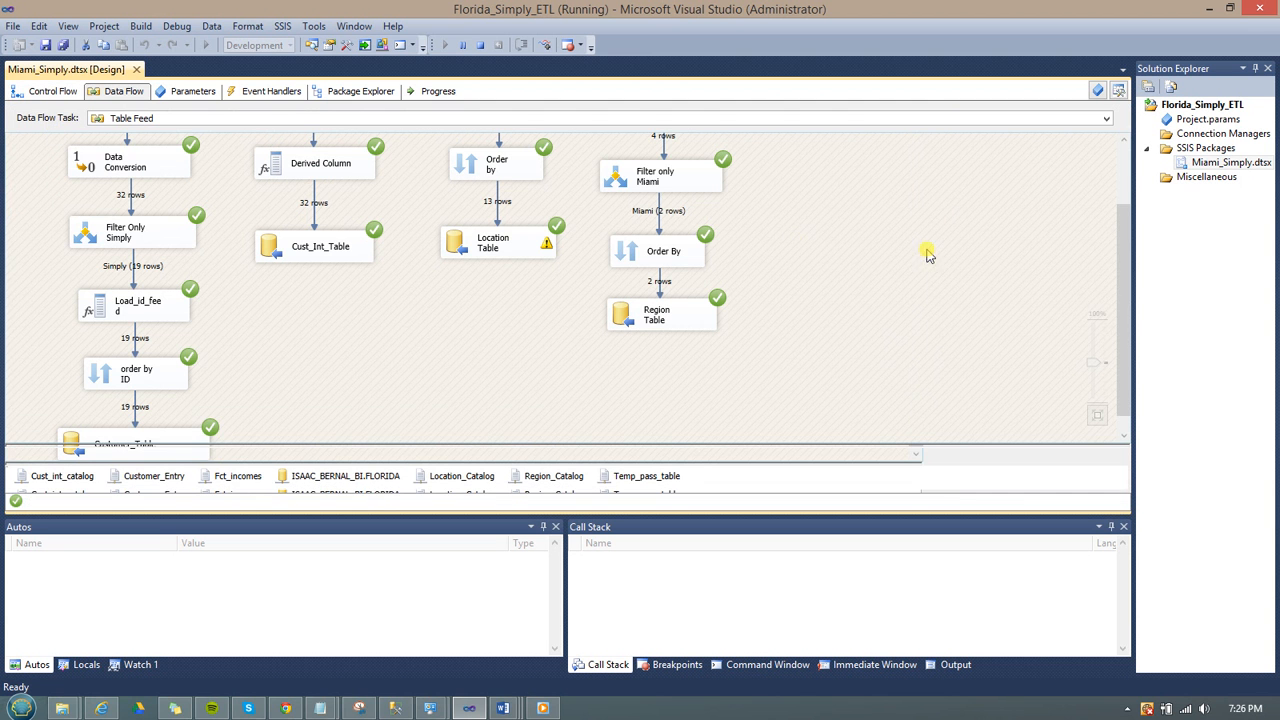
{"action": "left_click_drag", "start_coordinate": [1122, 340], "coordinate": [1118, 250]}
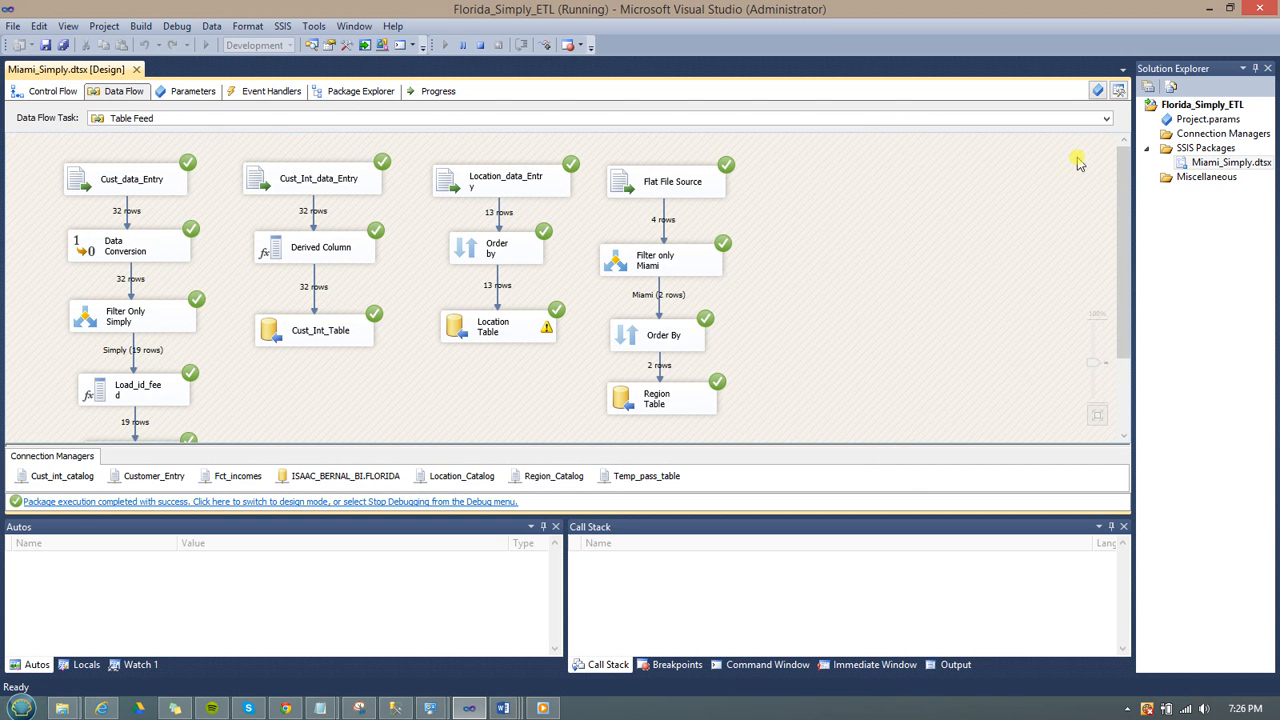
{"action": "left_click_drag", "start_coordinate": [1124, 197], "coordinate": [1138, 270]}
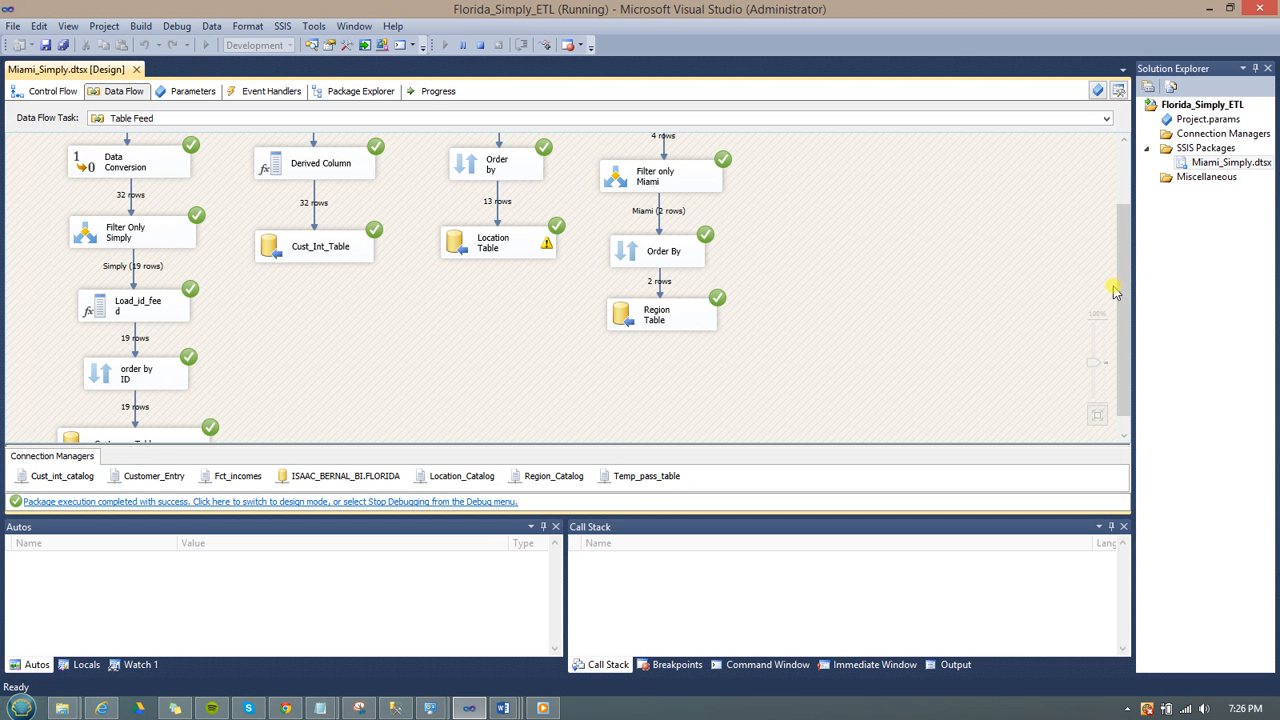
{"action": "scroll", "coordinate": [520, 349], "scroll_direction": "down", "scroll_amount": 1}
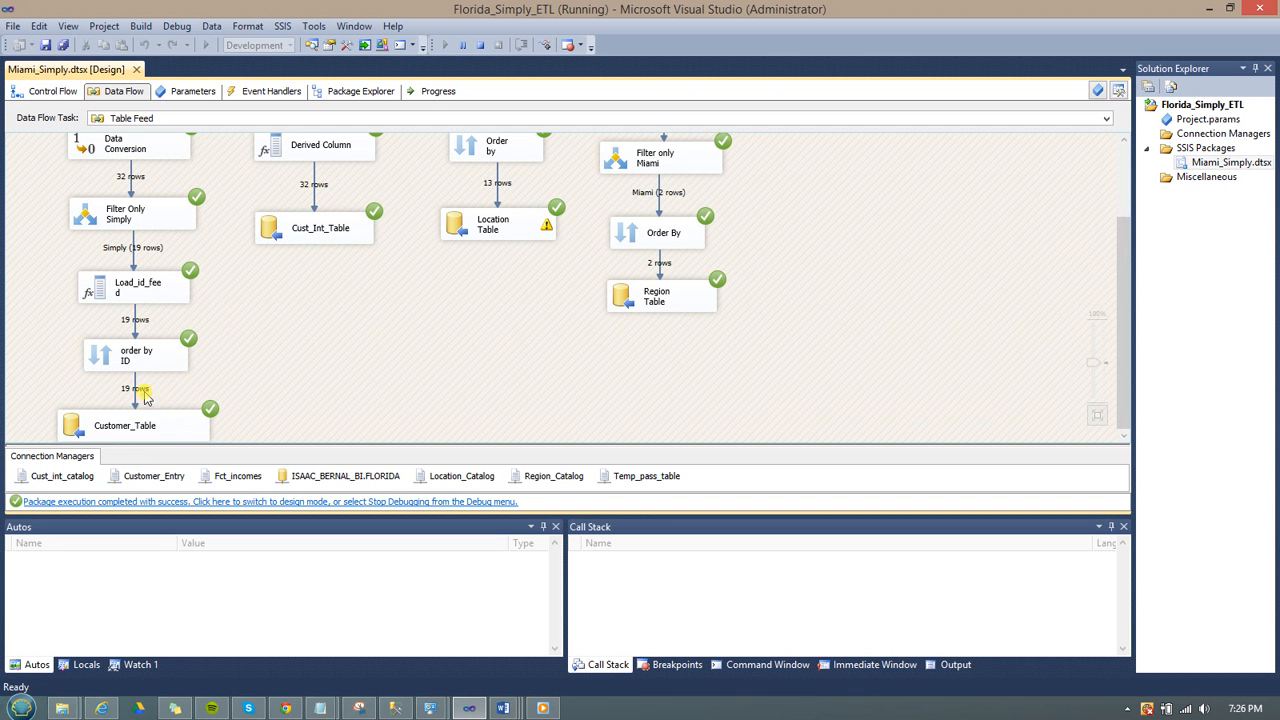
Switch to SQL Server Management Studio, run only the select query on dbo.customer and check the first row's LOAD_ID.
{"action": "left_click", "coordinate": [395, 709]}
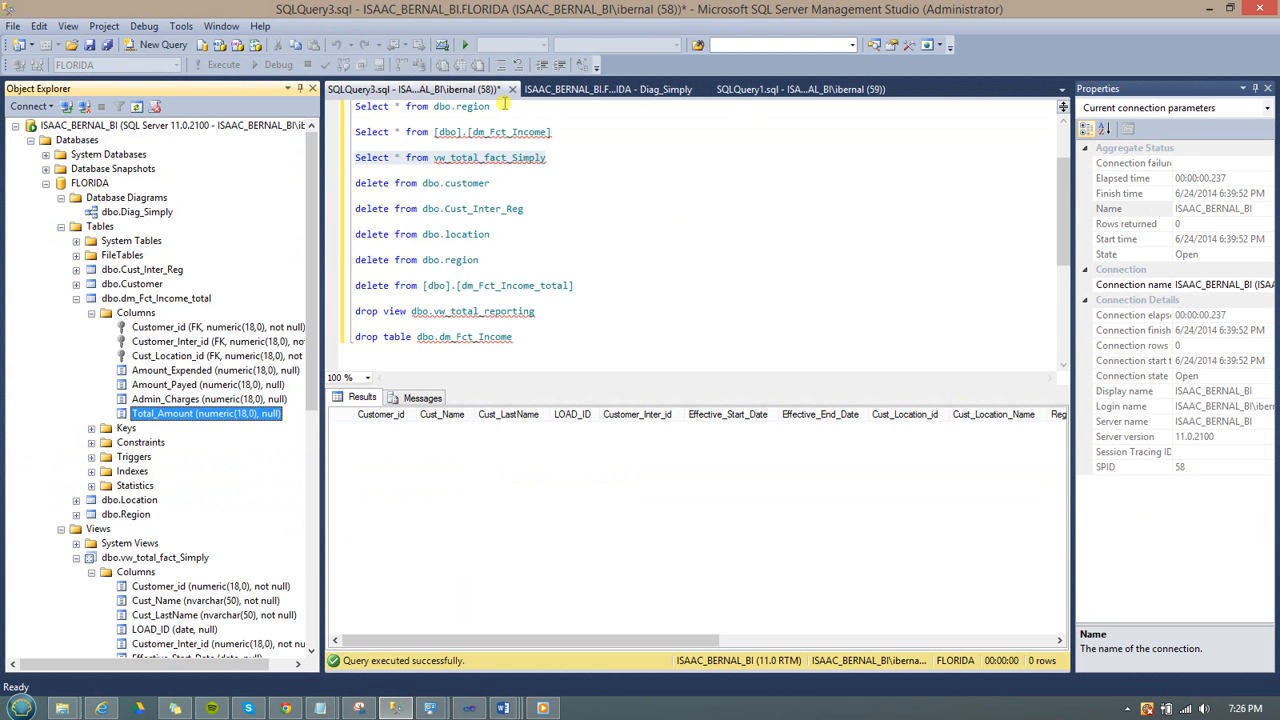
{"action": "left_click_drag", "start_coordinate": [496, 182], "coordinate": [408, 182]}
{"action": "left_click", "coordinate": [594, 159]}
{"action": "scroll", "coordinate": [594, 159], "scroll_direction": "up", "scroll_amount": 1}
{"action": "left_click_drag", "start_coordinate": [502, 107], "coordinate": [352, 107]}
{"action": "left_click", "coordinate": [200, 65]}
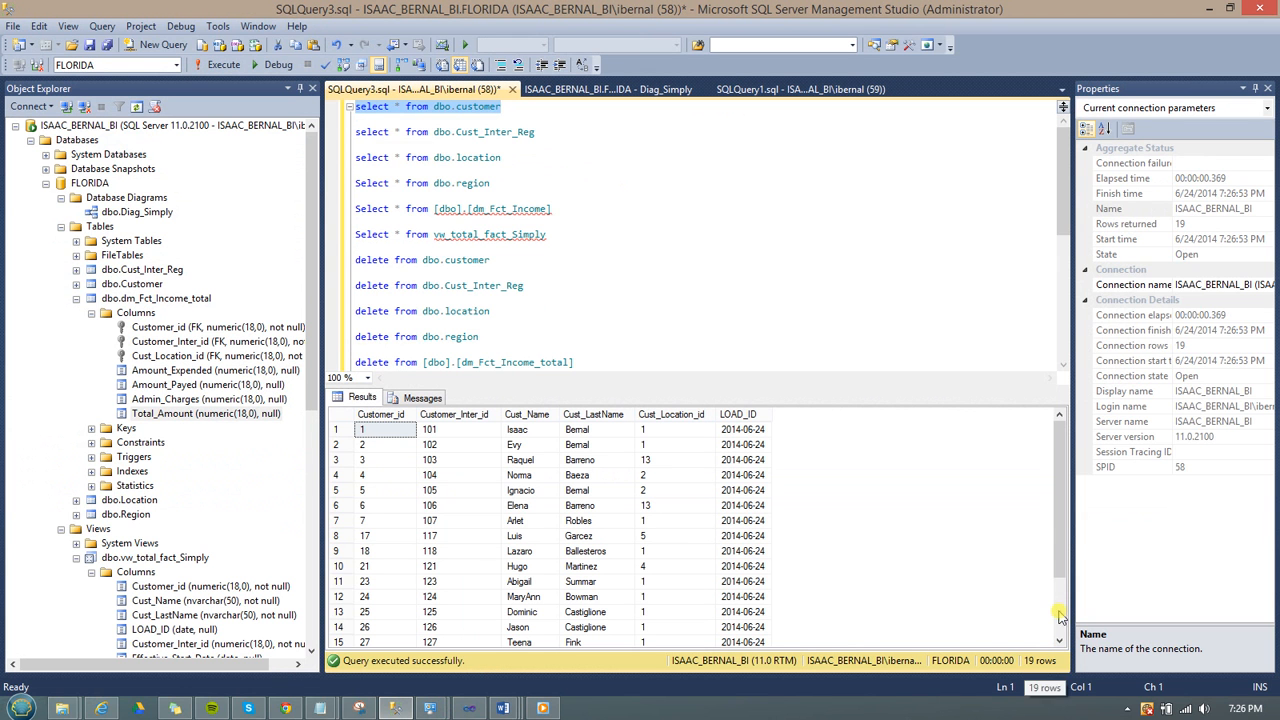
{"action": "left_click", "coordinate": [728, 430]}
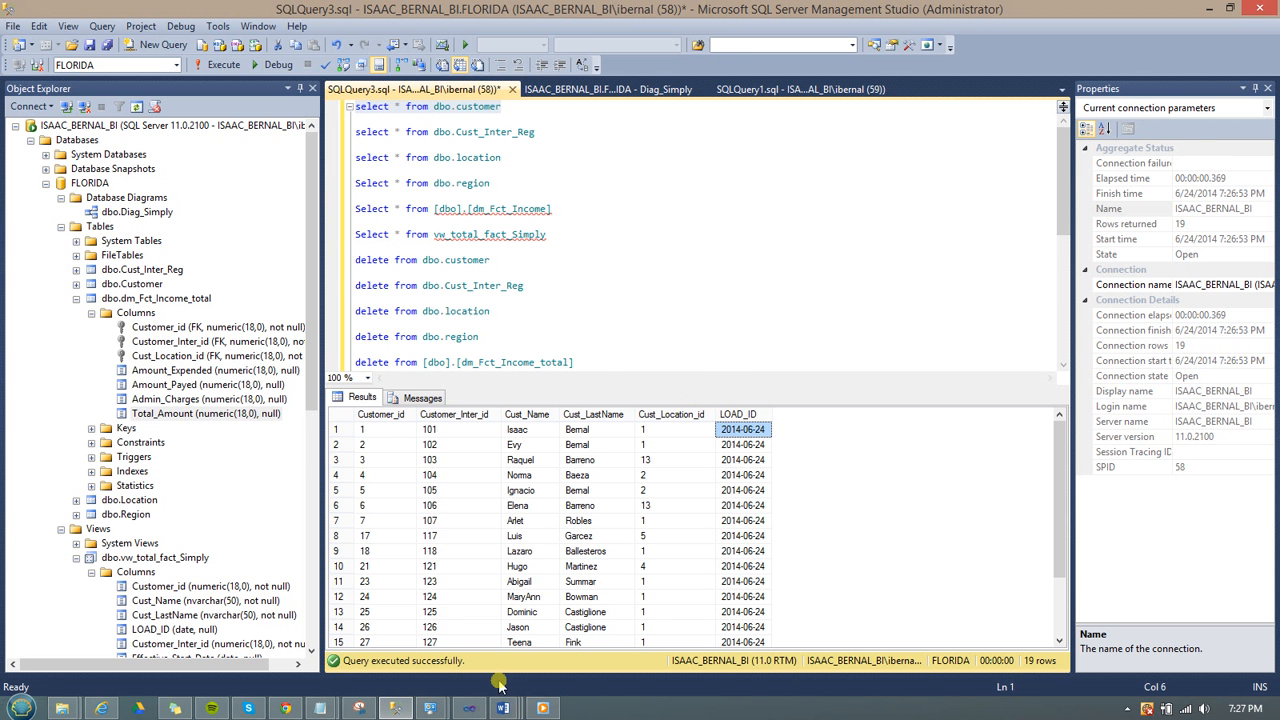
Switch to Visual Studio and inspect the condition of the Filter only Miami split, closing its editor without changes.
{"action": "left_click", "coordinate": [468, 708]}
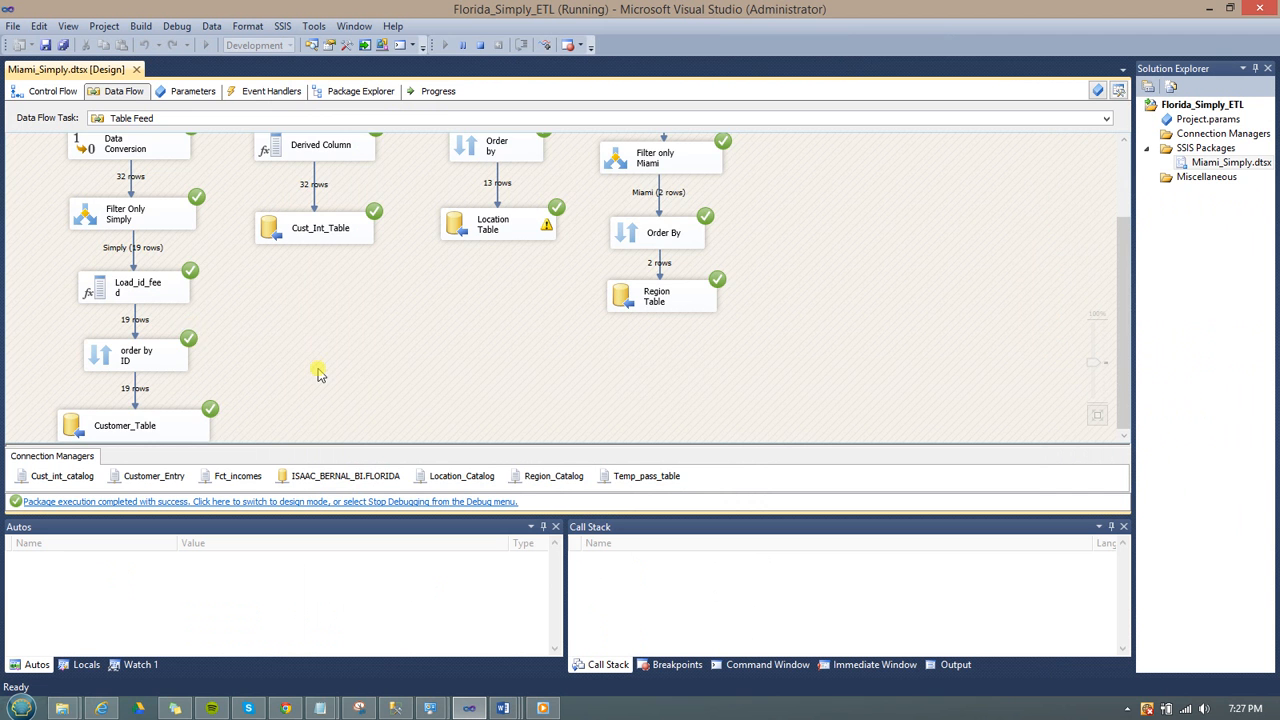
{"action": "scroll", "coordinate": [320, 370], "scroll_direction": "up", "scroll_amount": 3}
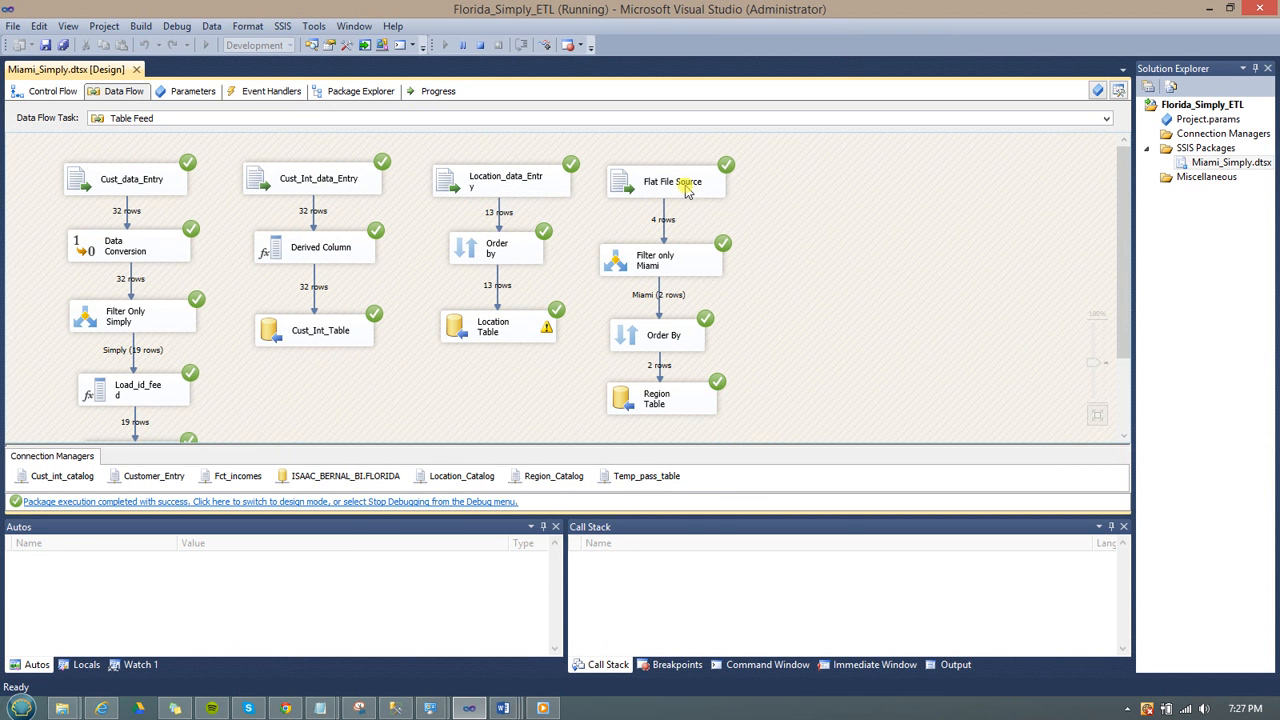
{"action": "double_click", "coordinate": [697, 263]}
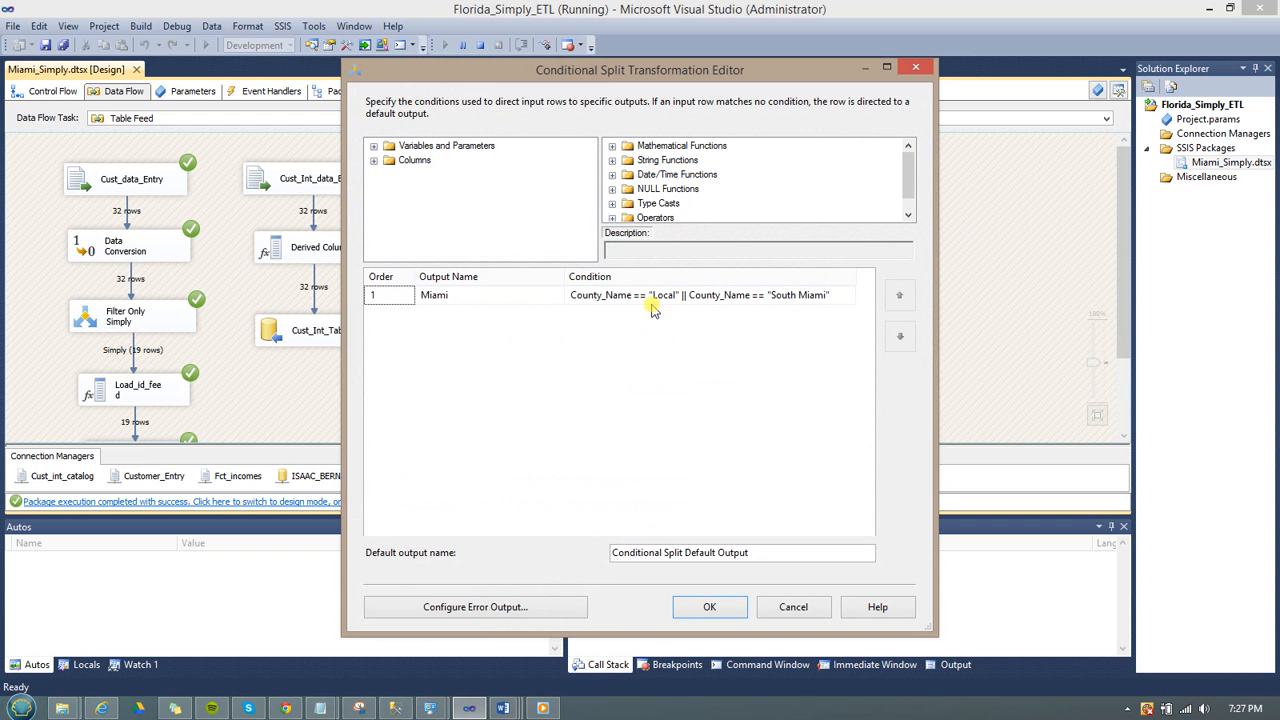
{"action": "left_click", "coordinate": [812, 607]}
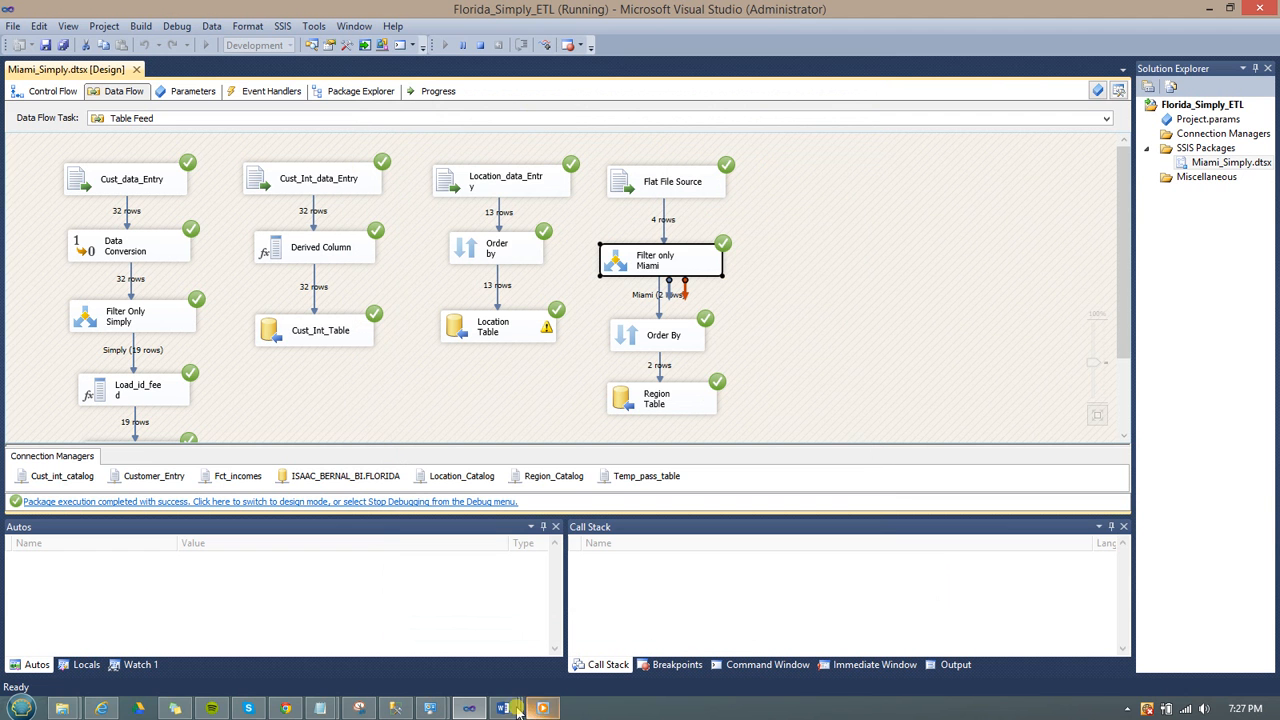
Switch to SQL Server Management Studio and run only the select query on dbo.Cust_Inter_Reg.
{"action": "left_click", "coordinate": [395, 708]}
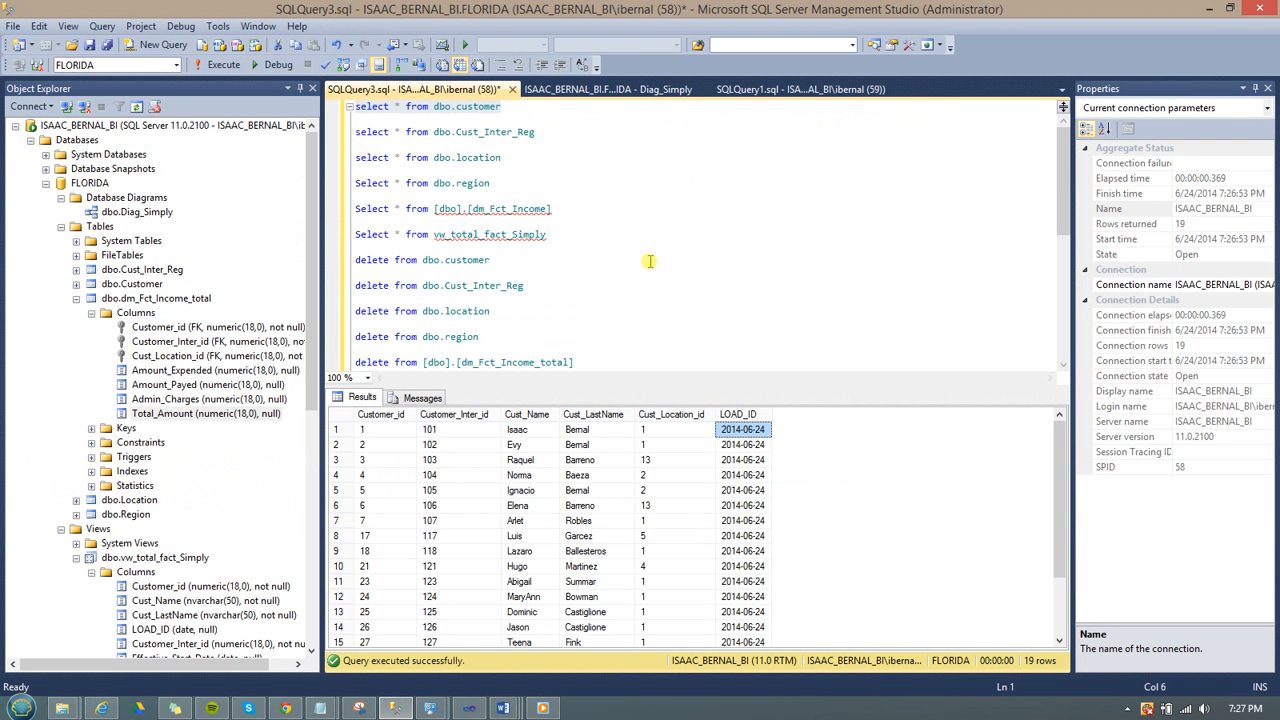
{"action": "left_click_drag", "start_coordinate": [538, 131], "coordinate": [346, 131]}
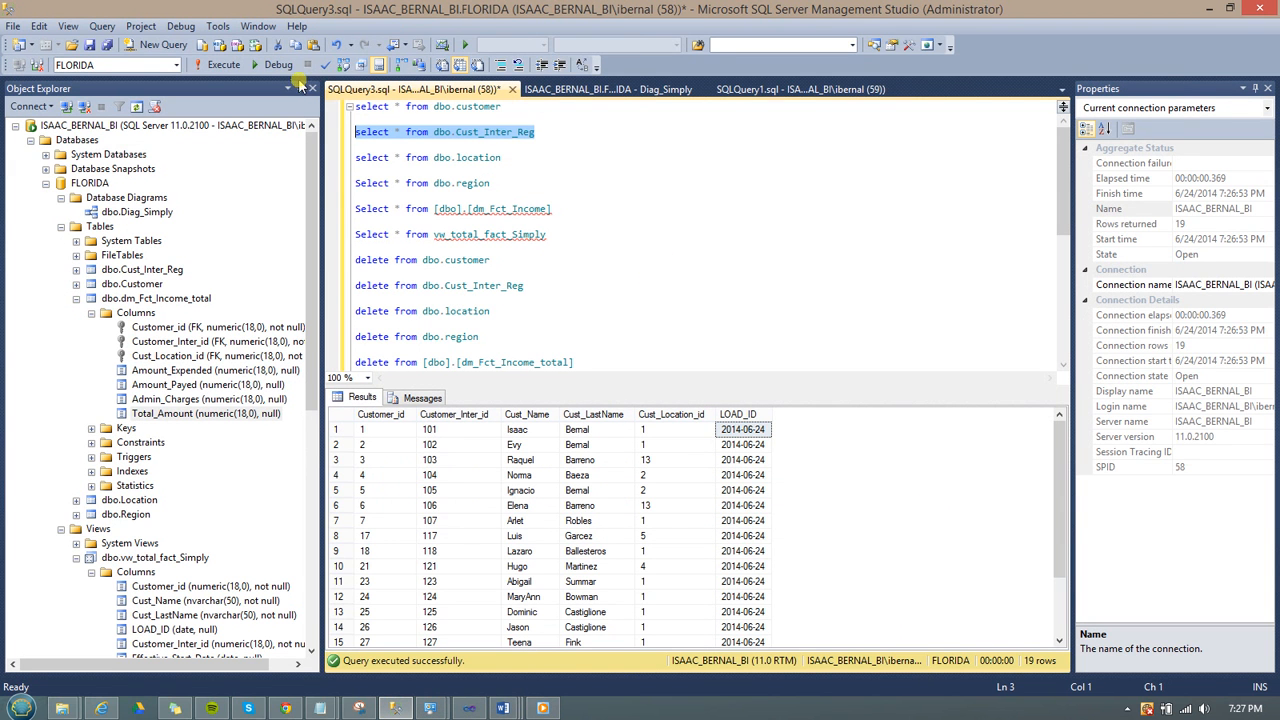
{"action": "left_click", "coordinate": [222, 64]}
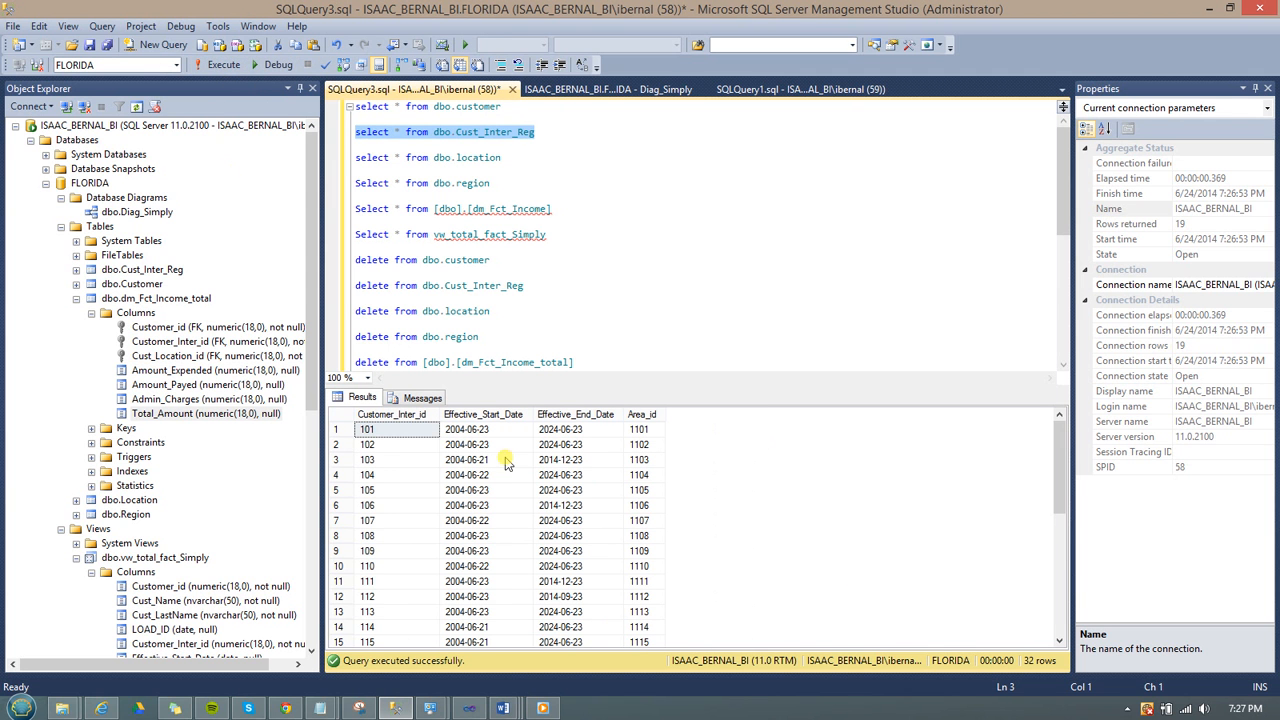
Run the select query on dbo.location and the one on dbo.region separately.
{"action": "left_click", "coordinate": [497, 155]}
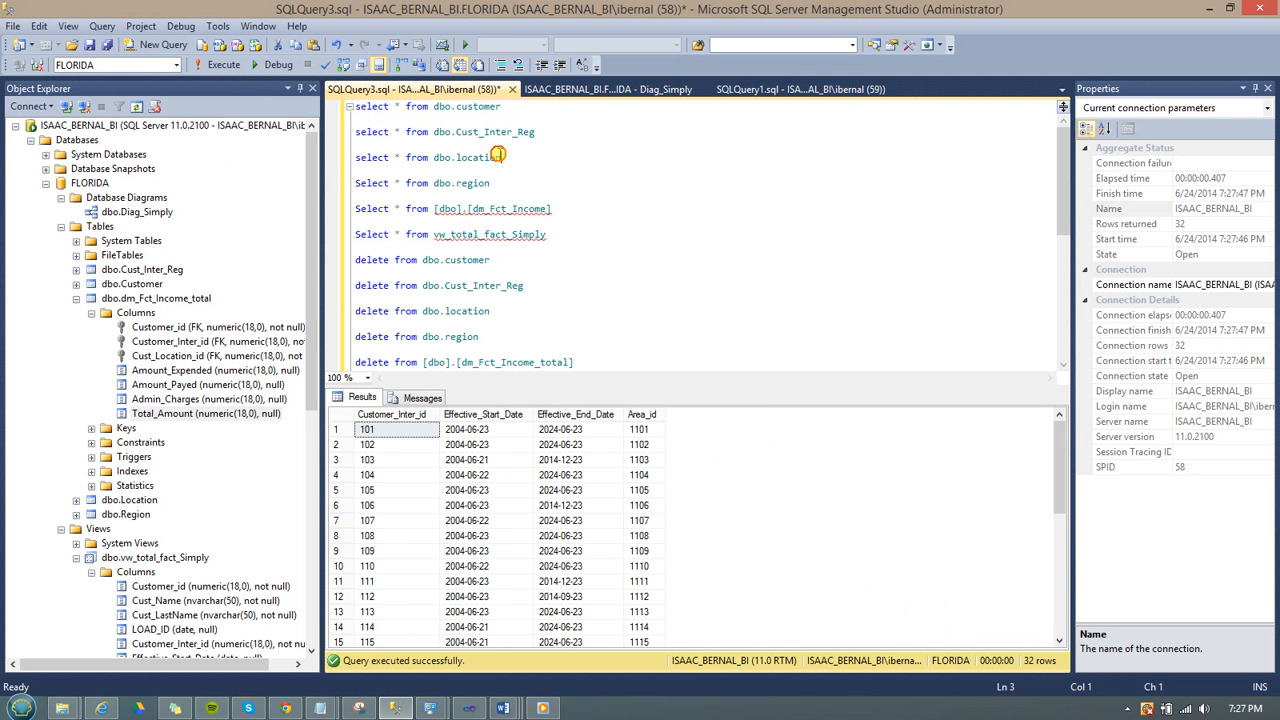
{"action": "left_click_drag", "start_coordinate": [497, 155], "coordinate": [340, 157]}
{"action": "left_click", "coordinate": [222, 64]}
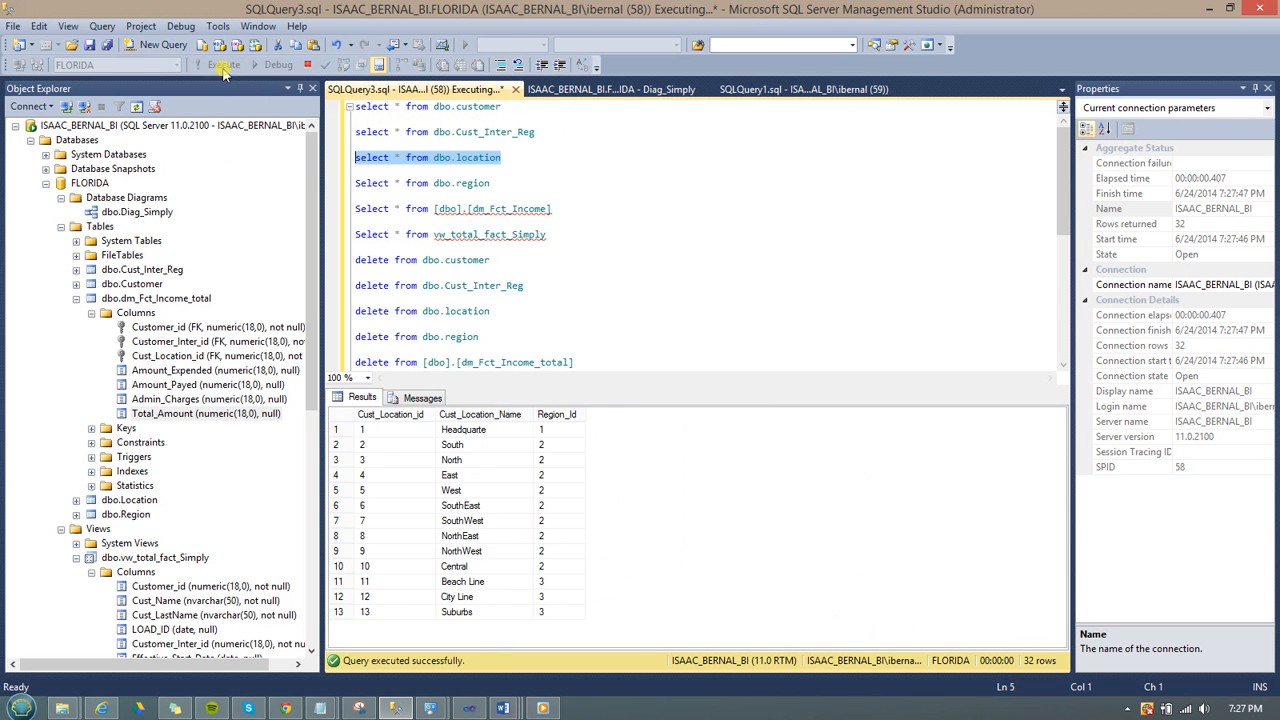
{"action": "left_click_drag", "start_coordinate": [495, 183], "coordinate": [354, 183]}
{"action": "left_click", "coordinate": [222, 64]}
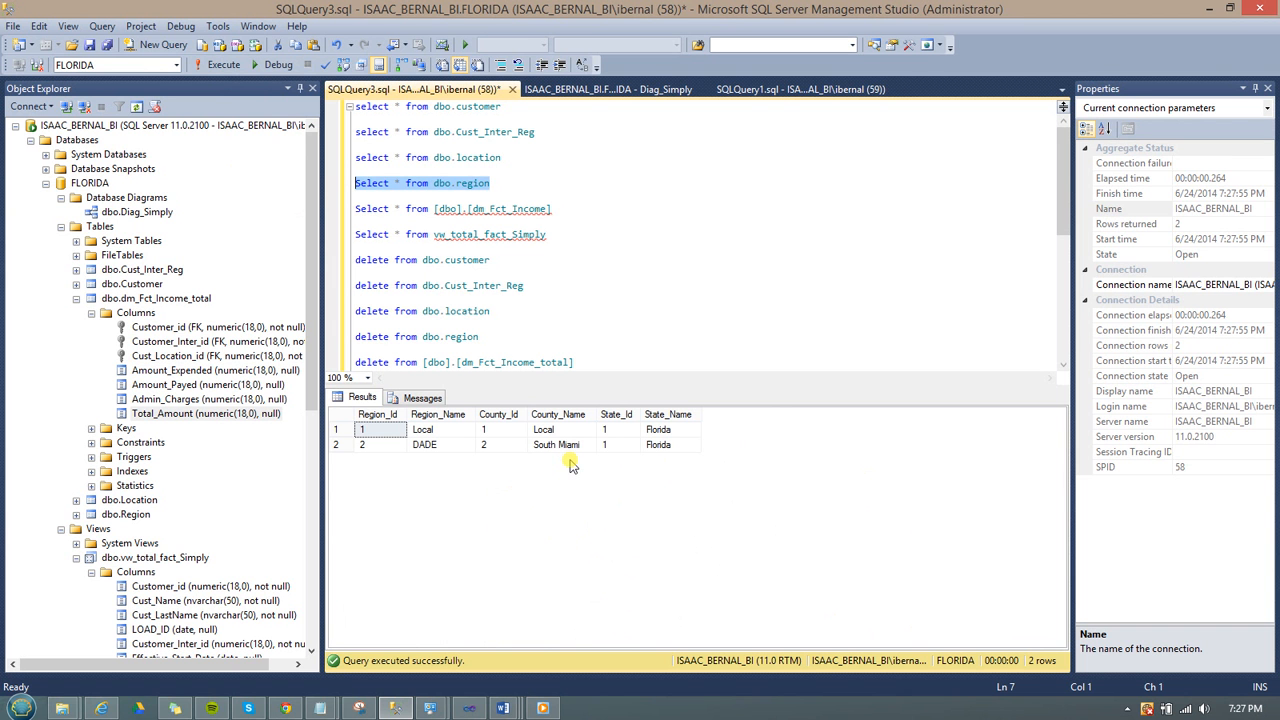
Switch to Visual Studio, show the Fact Feed data flow and review its row counts down to the dm_Fct_Income table.
{"action": "left_click", "coordinate": [469, 708]}
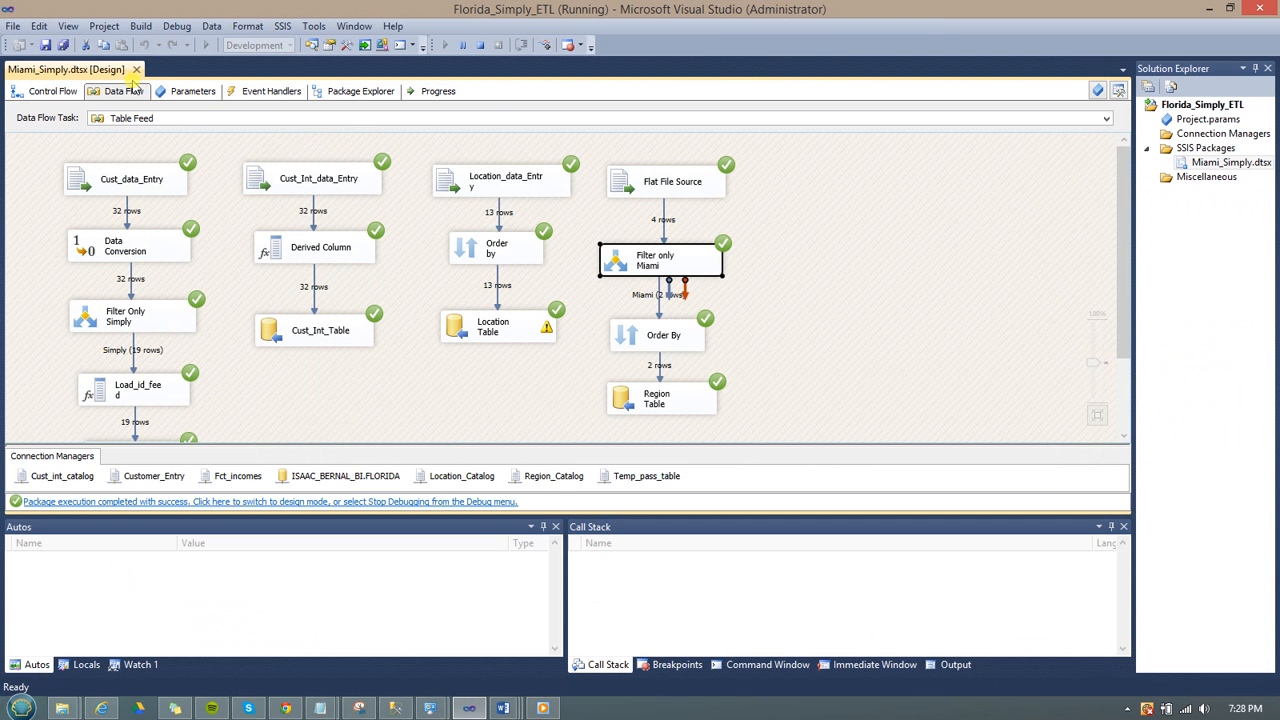
{"action": "left_click", "coordinate": [137, 120]}
{"action": "left_click", "coordinate": [135, 132]}
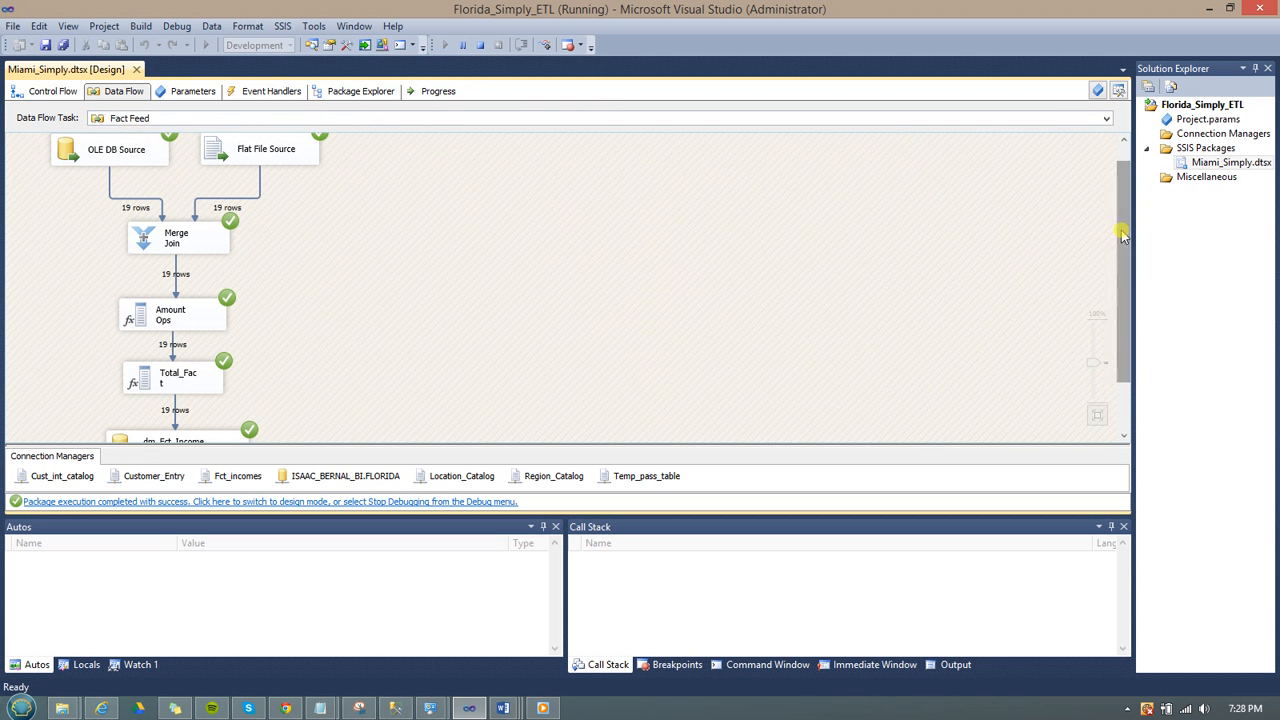
{"action": "scroll", "coordinate": [1118, 240], "scroll_direction": "up", "scroll_amount": 1}
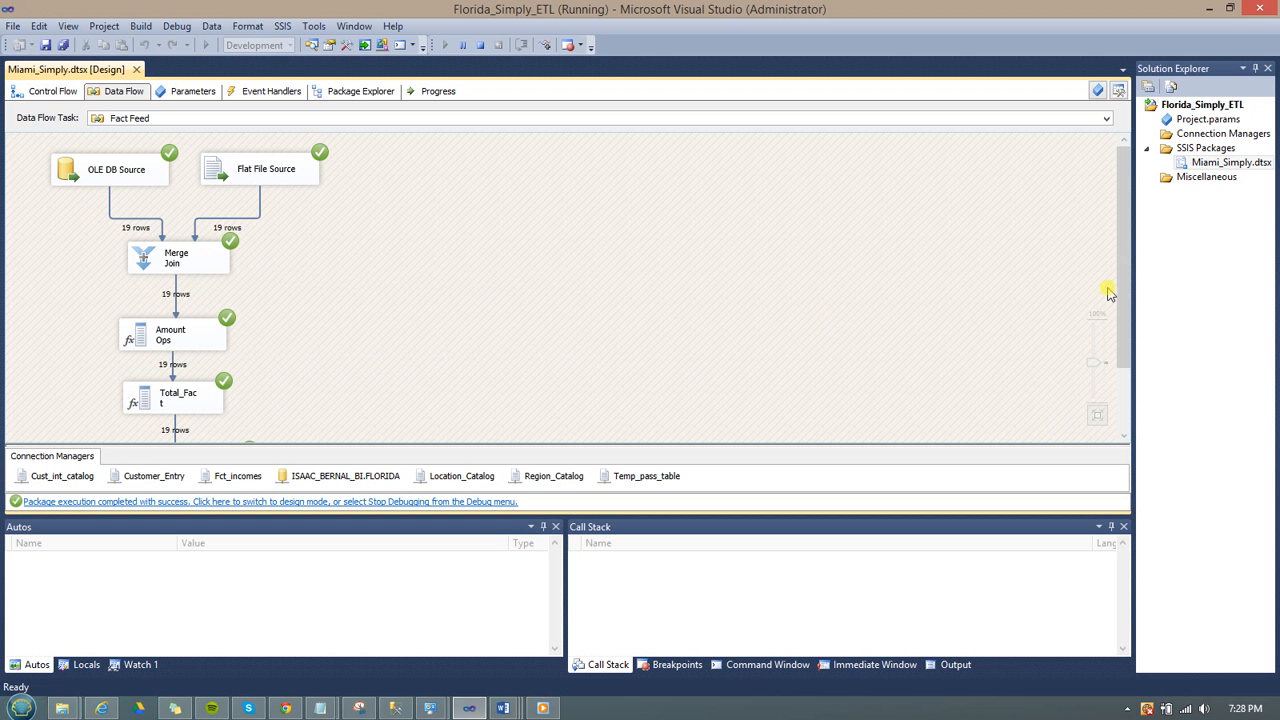
{"action": "left_click_drag", "start_coordinate": [1118, 283], "coordinate": [1077, 309]}
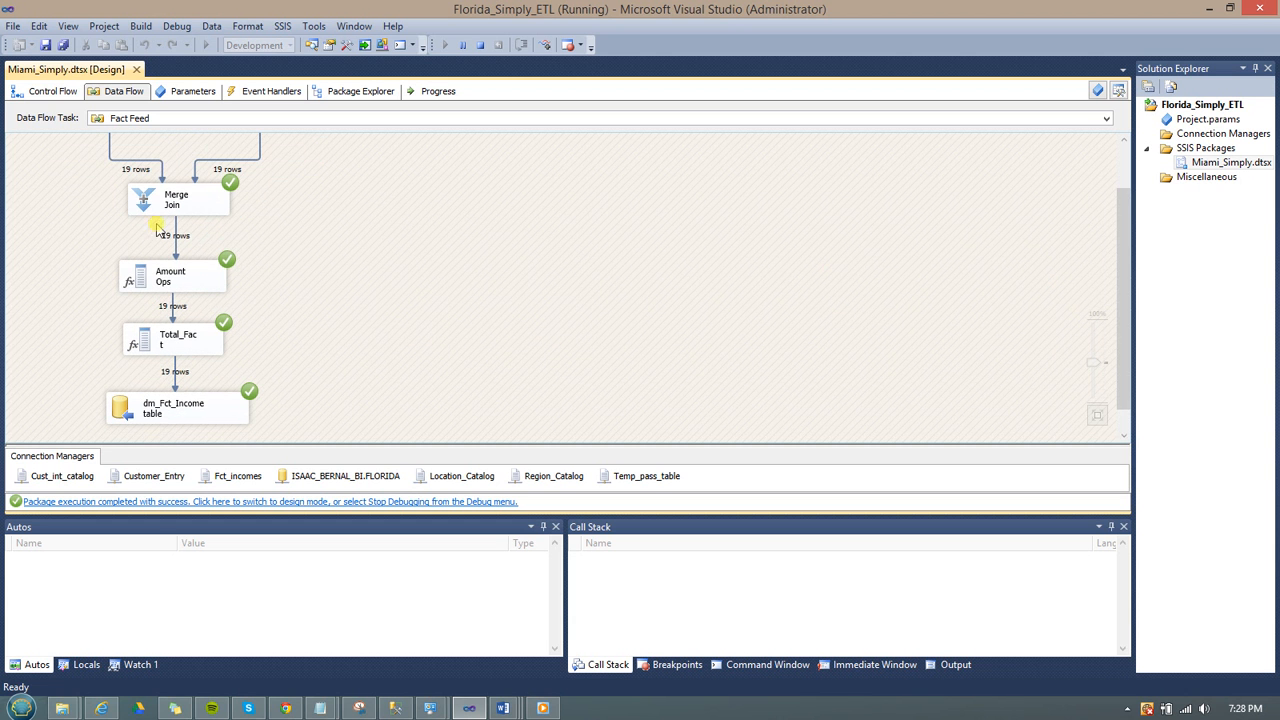
Inspect the derived column expressions of Amount Ops and Total_Fact, closing each editor without changes.
{"action": "double_click", "coordinate": [202, 283]}
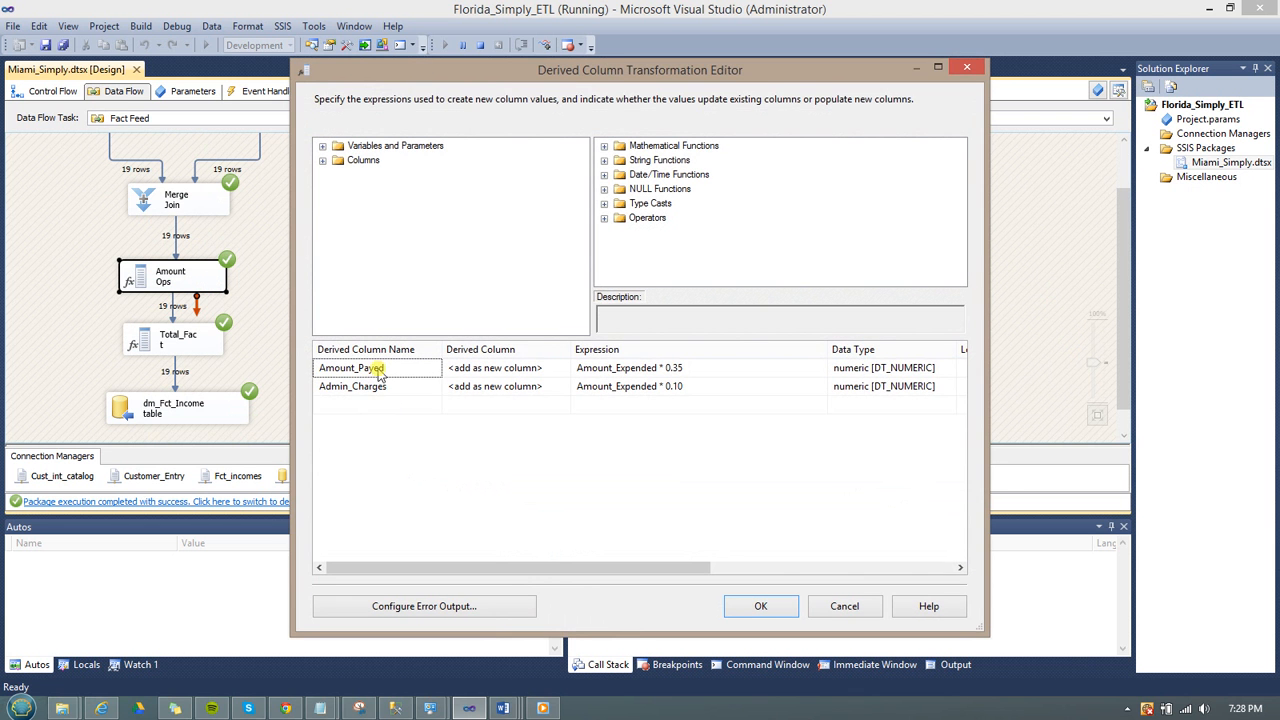
{"action": "left_click", "coordinate": [846, 606]}
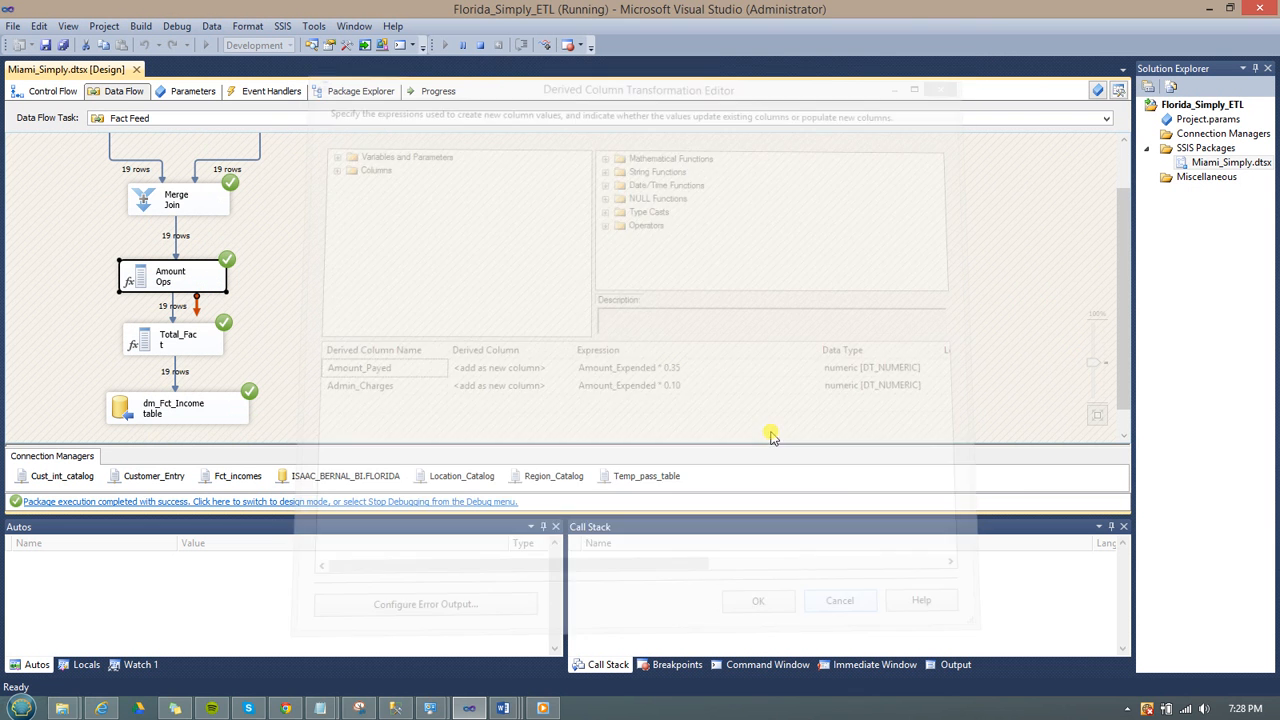
{"action": "double_click", "coordinate": [178, 341]}
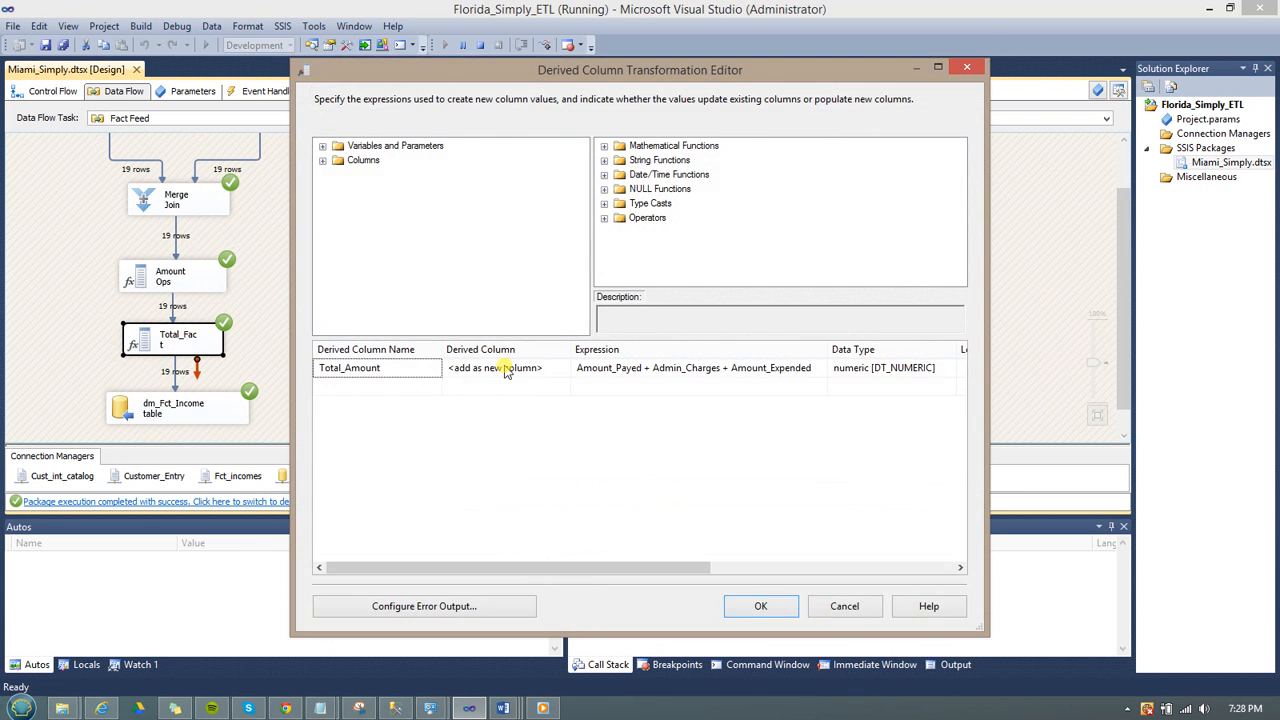
{"action": "left_click", "coordinate": [846, 606]}
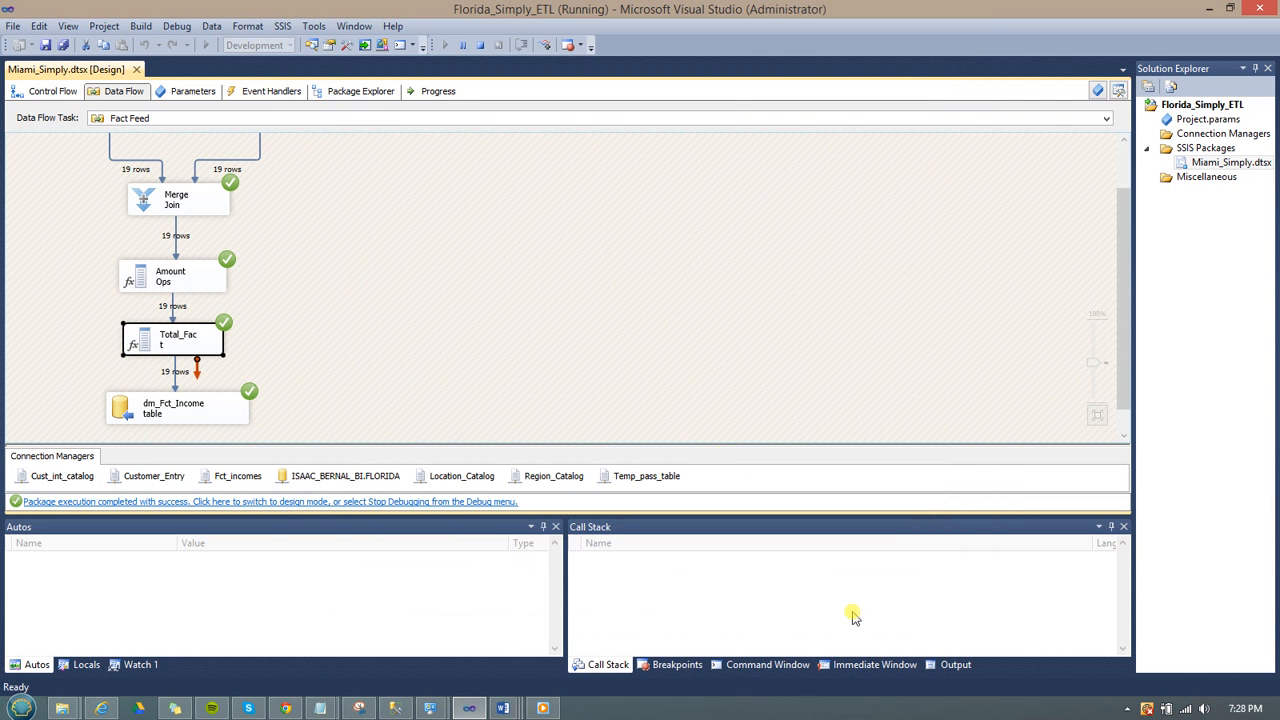
{"action": "left_click", "coordinate": [559, 328]}
{"action": "scroll", "coordinate": [594, 346], "scroll_direction": "up", "scroll_amount": 1}
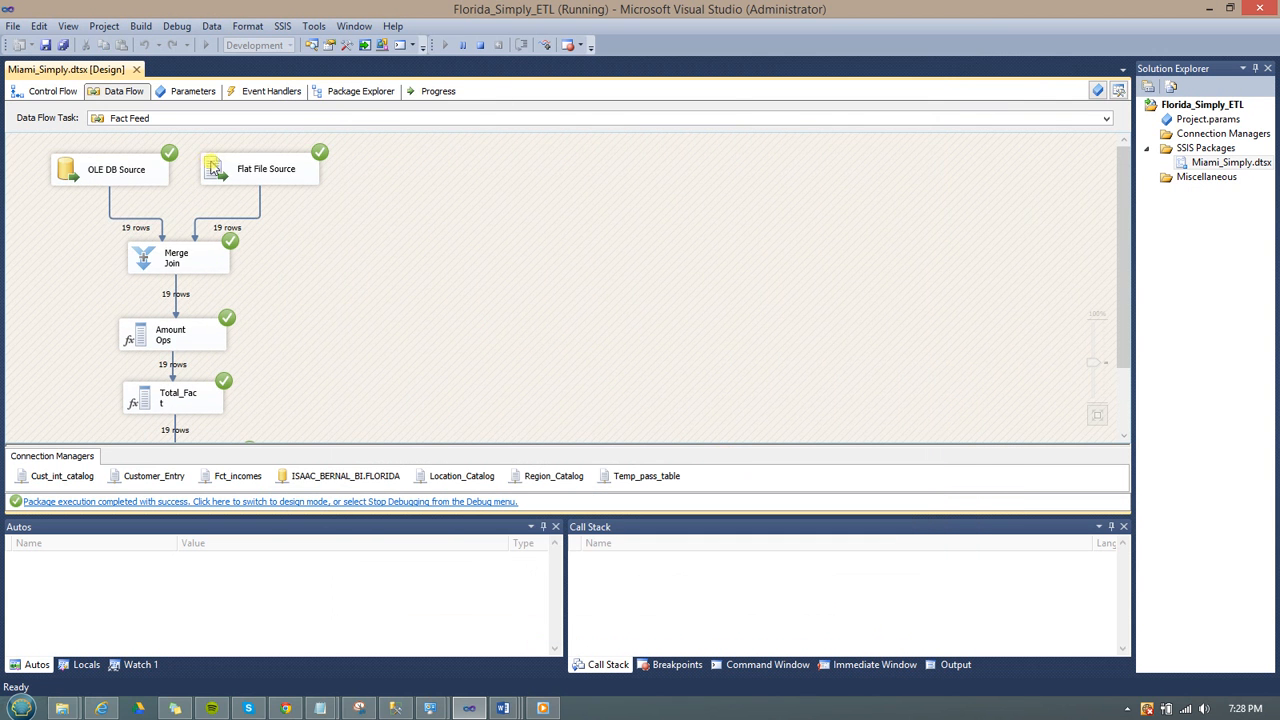
{"action": "left_click_drag", "start_coordinate": [1131, 206], "coordinate": [1133, 280]}
Switch to SQL Server Management Studio and try to run only the select query on [dbo].[dm_Fct_Income].
{"action": "left_click", "coordinate": [395, 708]}
{"action": "left_click", "coordinate": [628, 196]}
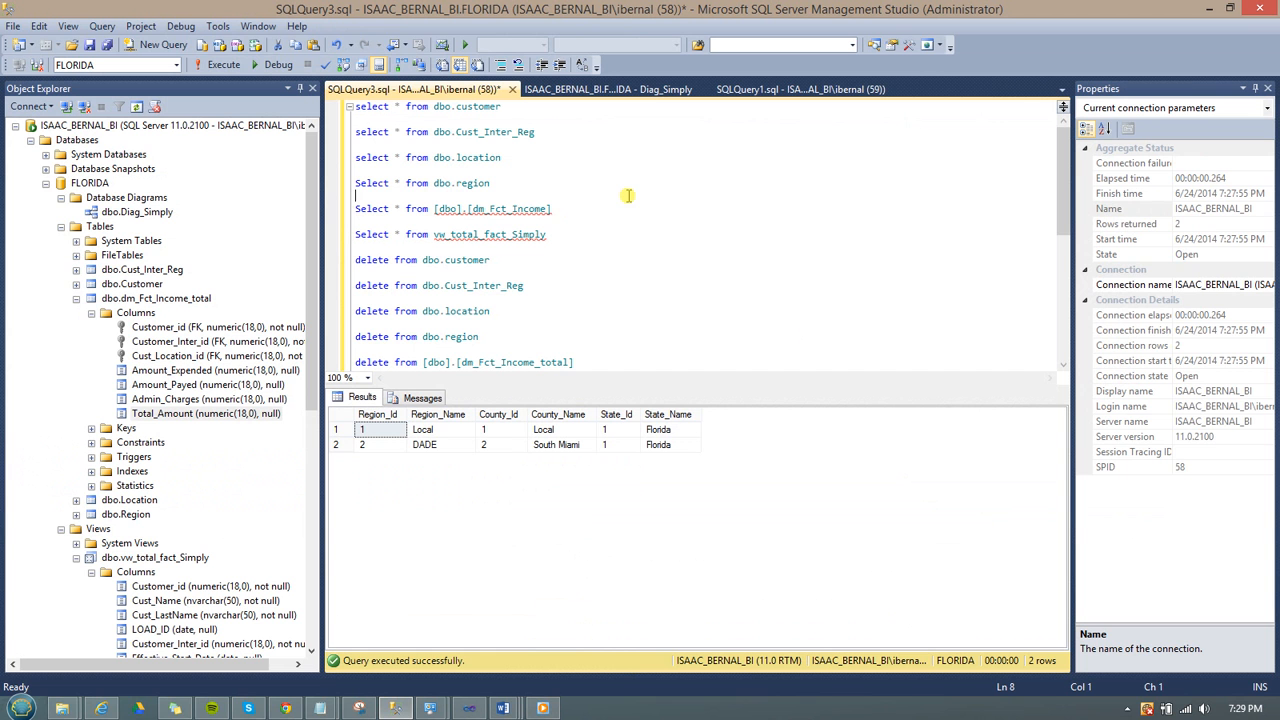
{"action": "left_click_drag", "start_coordinate": [567, 206], "coordinate": [357, 207]}
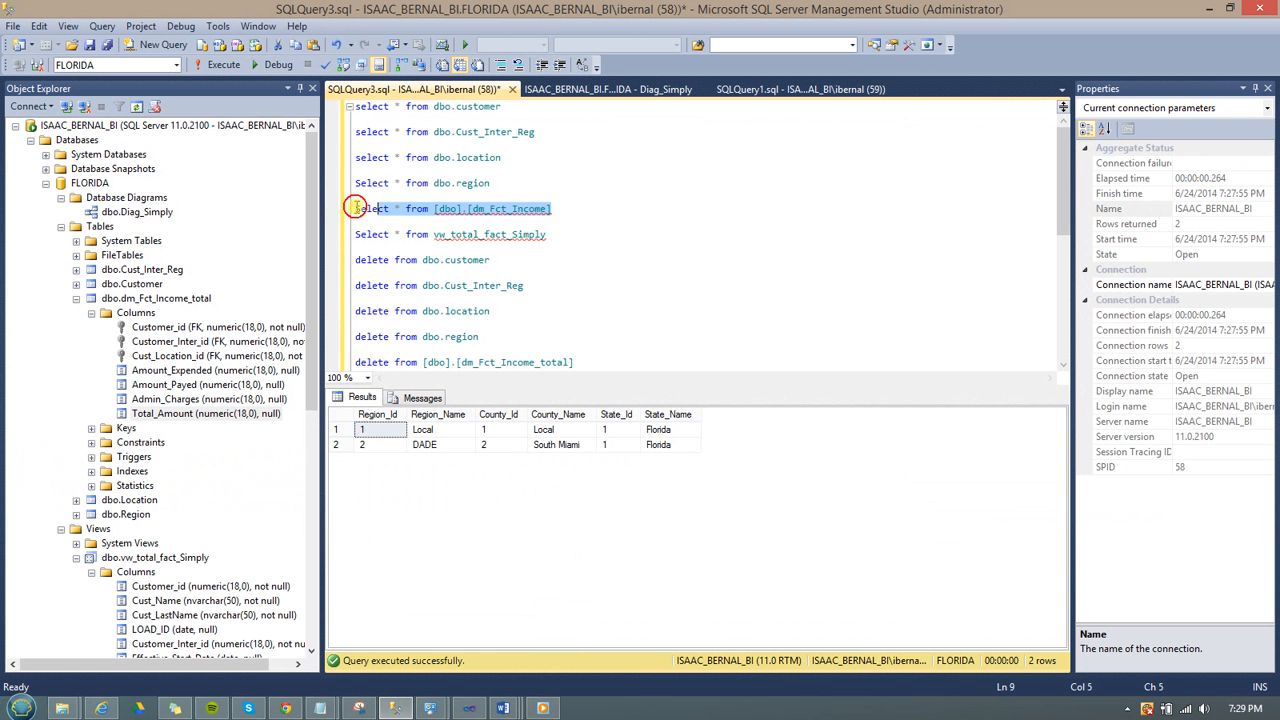
{"action": "left_click", "coordinate": [221, 66]}
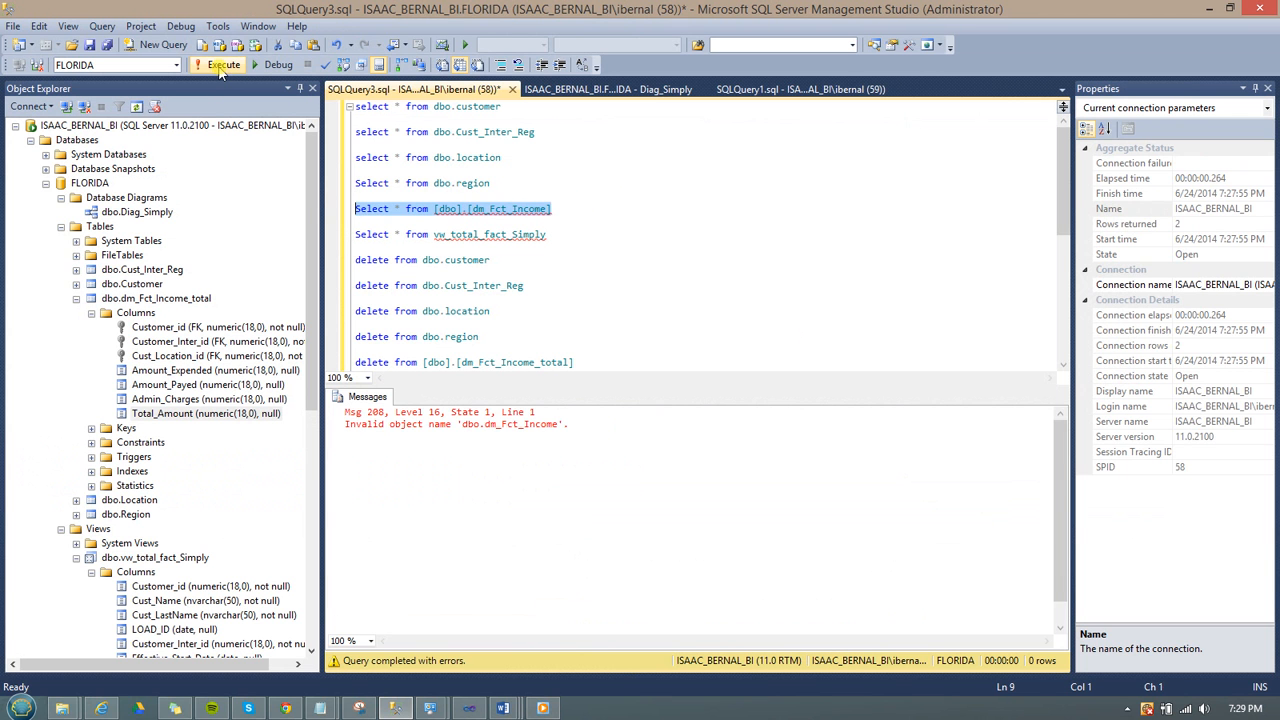
Correct the table name in the fact query to [dbo].[dm_Fct_Income_total] and run only that query.
{"action": "left_click", "coordinate": [548, 207]}
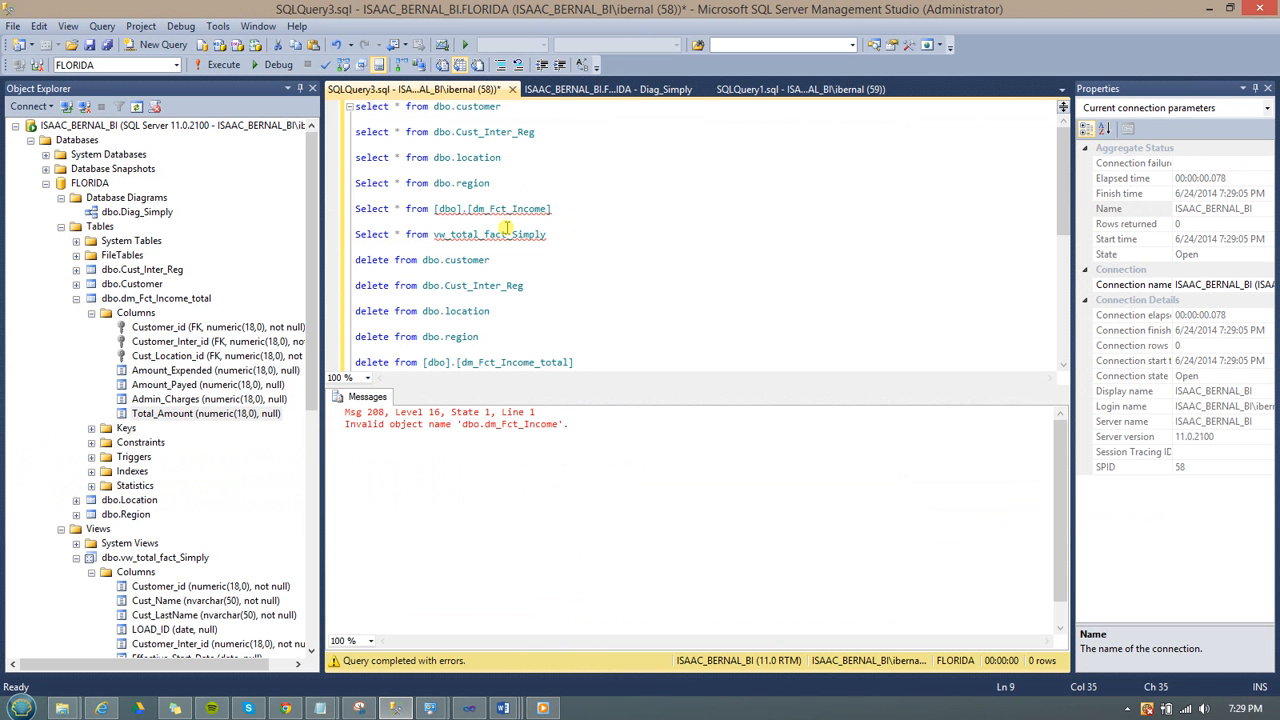
{"action": "type", "text": "_total"}
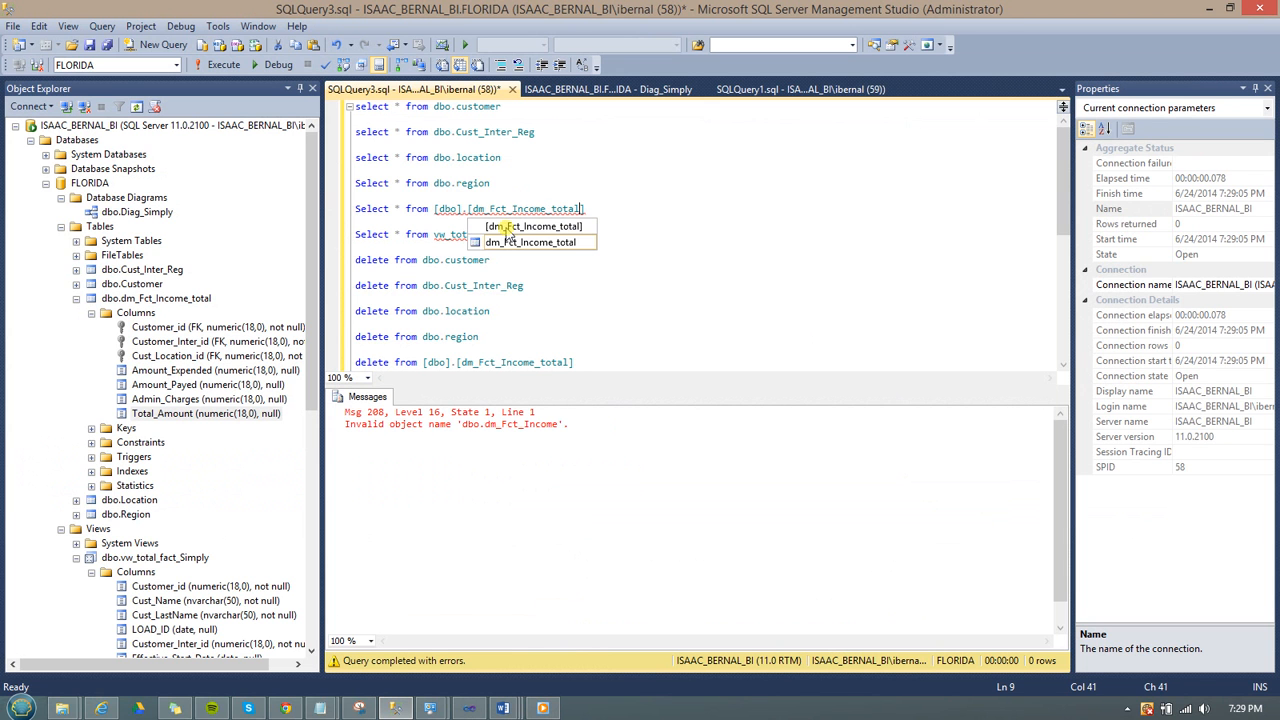
{"action": "double_click", "coordinate": [503, 243]}
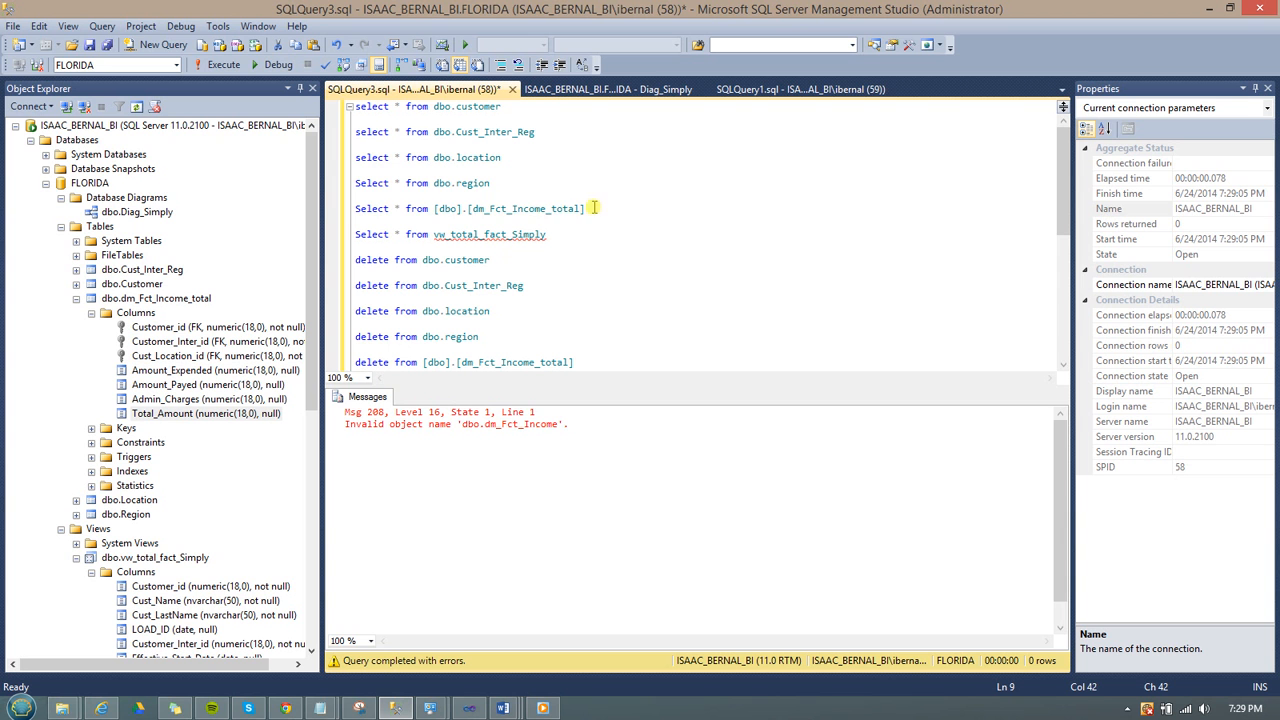
{"action": "left_click_drag", "start_coordinate": [593, 208], "coordinate": [350, 210]}
{"action": "left_click", "coordinate": [224, 65]}
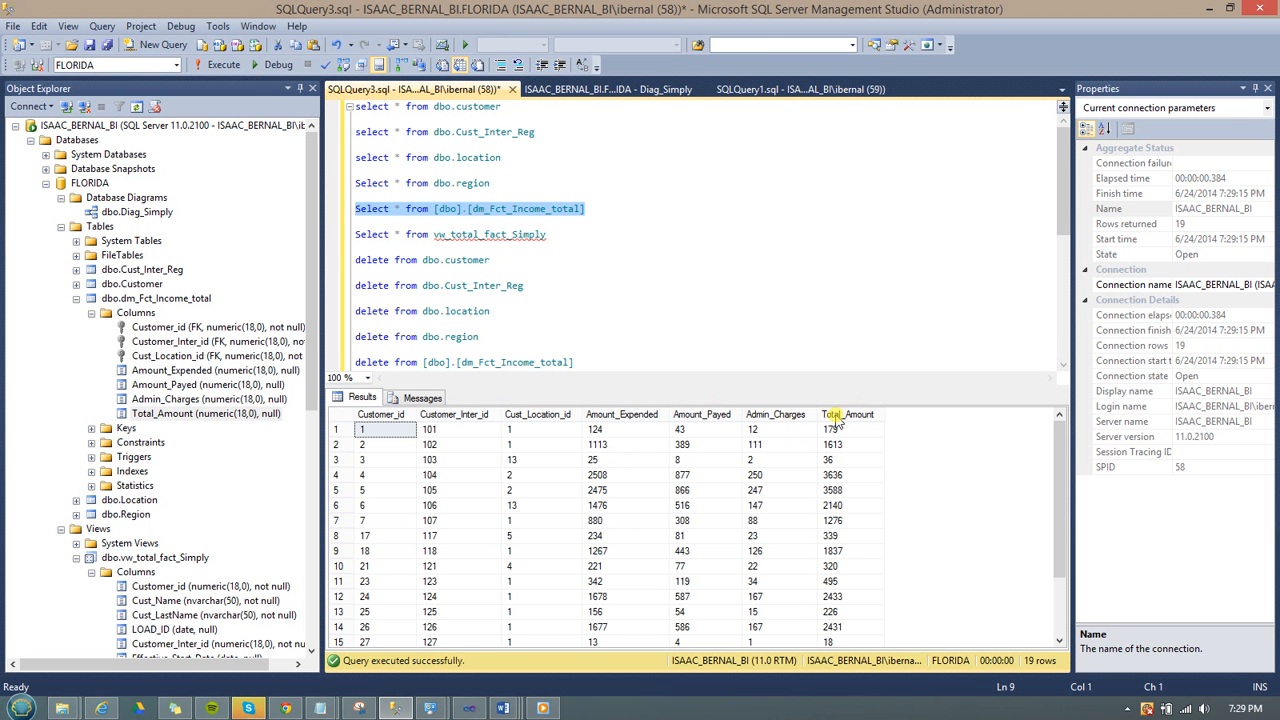
Examine the fact query results, comparing the first row's ID, Amount_Expended, Amount_Payed, Admin_Charges and Total_Amount values.
{"action": "left_click", "coordinate": [604, 431]}
{"action": "left_click", "coordinate": [716, 431]}
{"action": "left_click", "coordinate": [770, 431]}
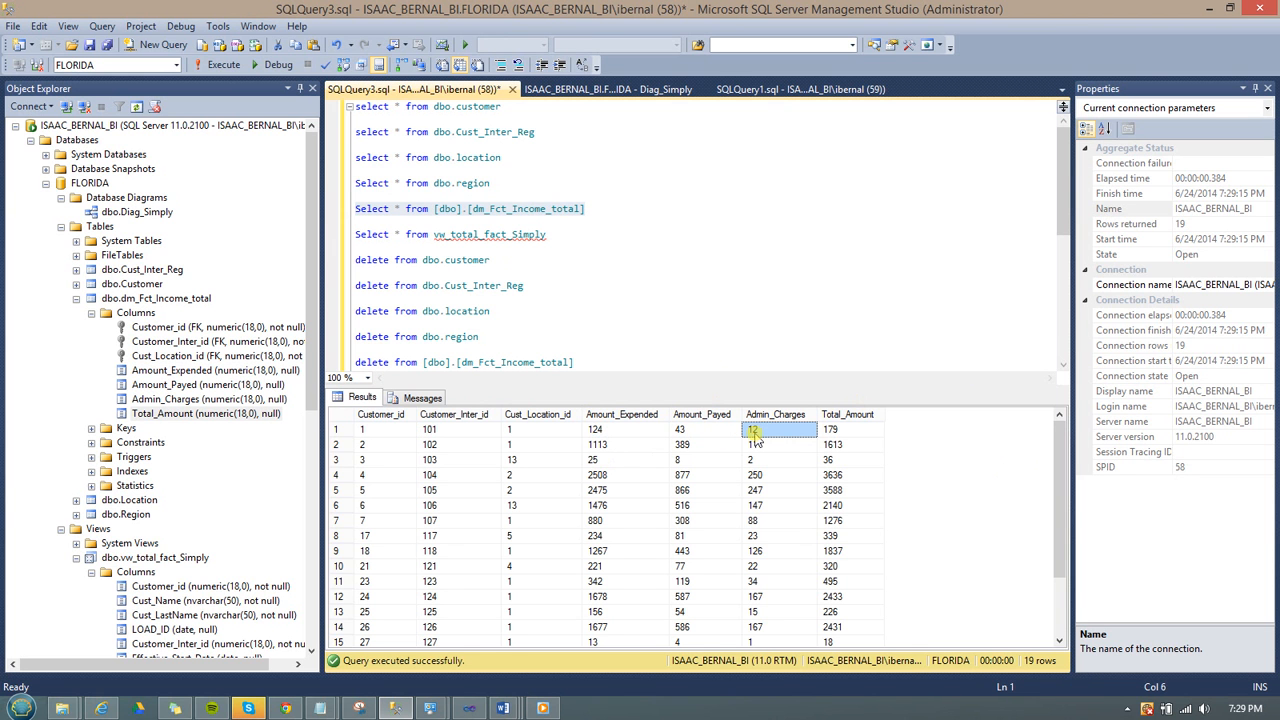
{"action": "left_click", "coordinate": [604, 431]}
{"action": "left_click", "coordinate": [382, 431]}
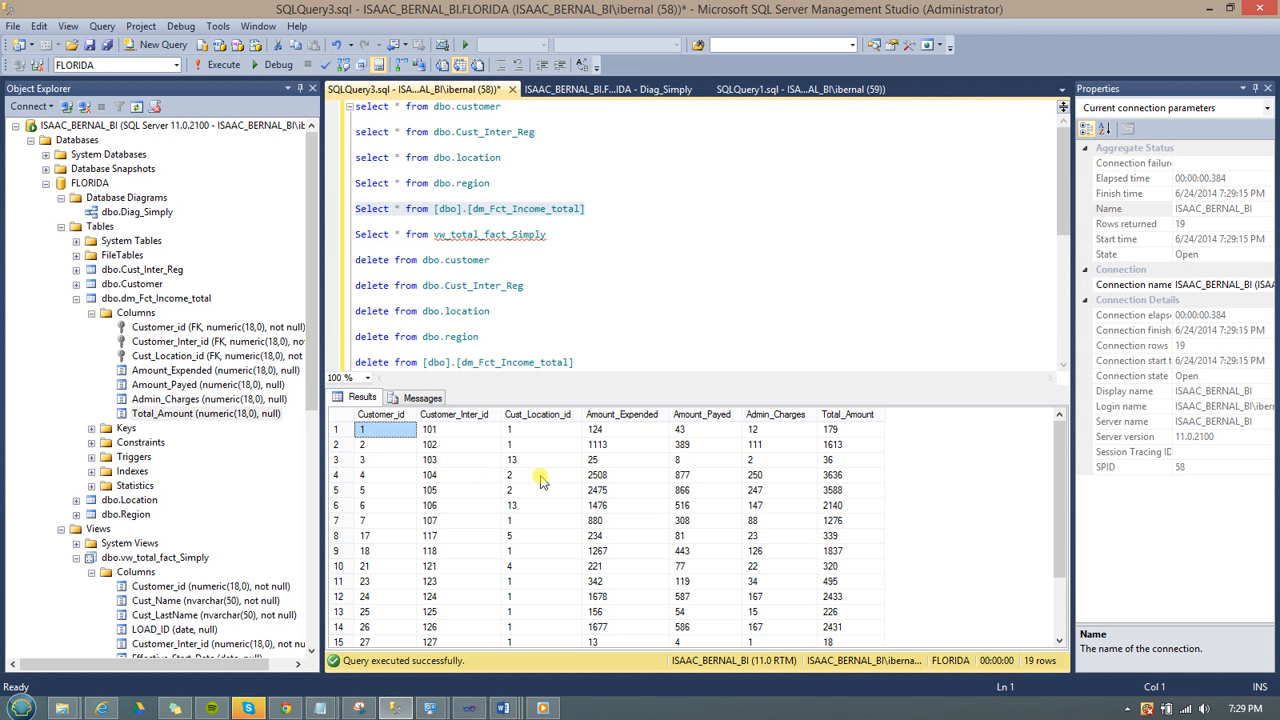
{"action": "left_click", "coordinate": [445, 430]}
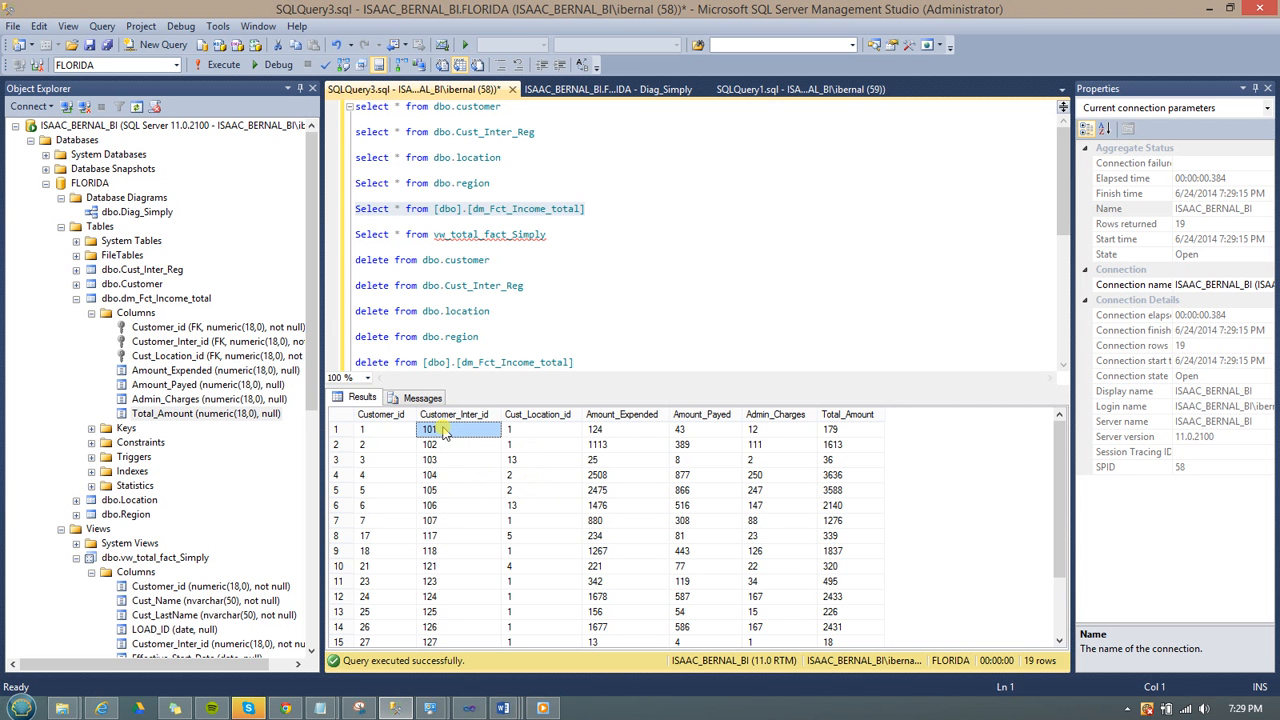
{"action": "left_click", "coordinate": [545, 433]}
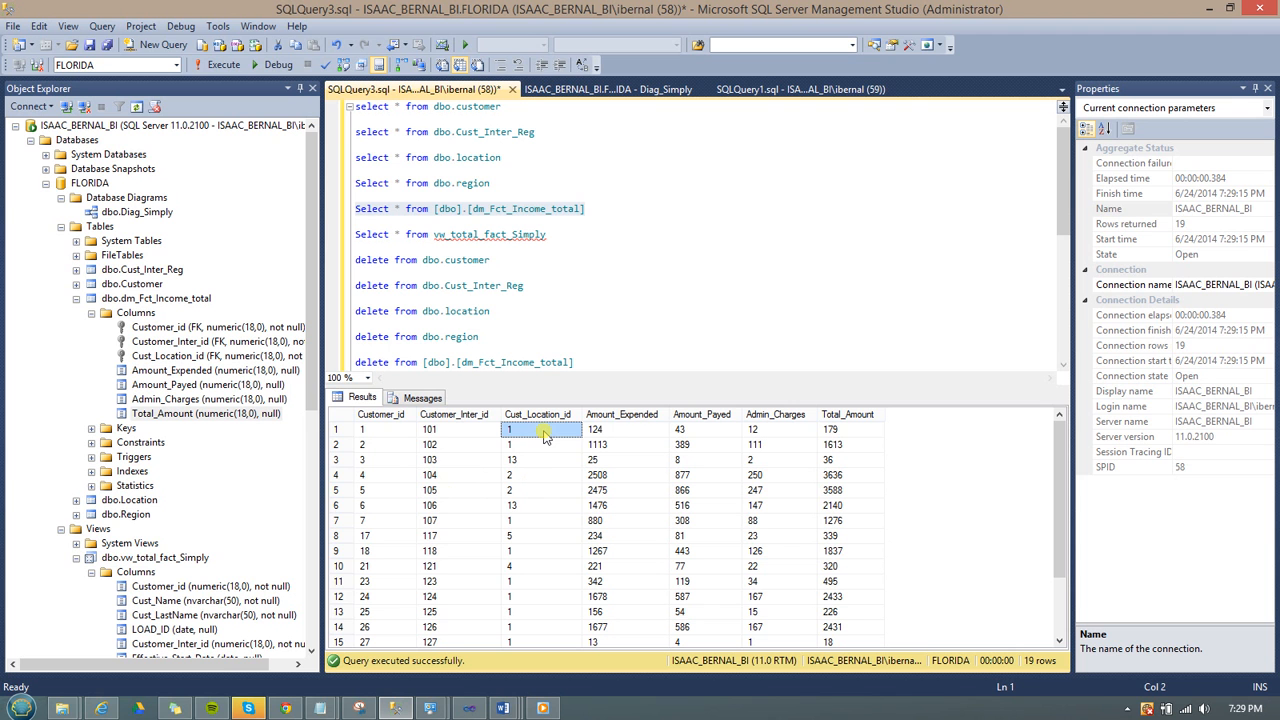
{"action": "left_click", "coordinate": [632, 428]}
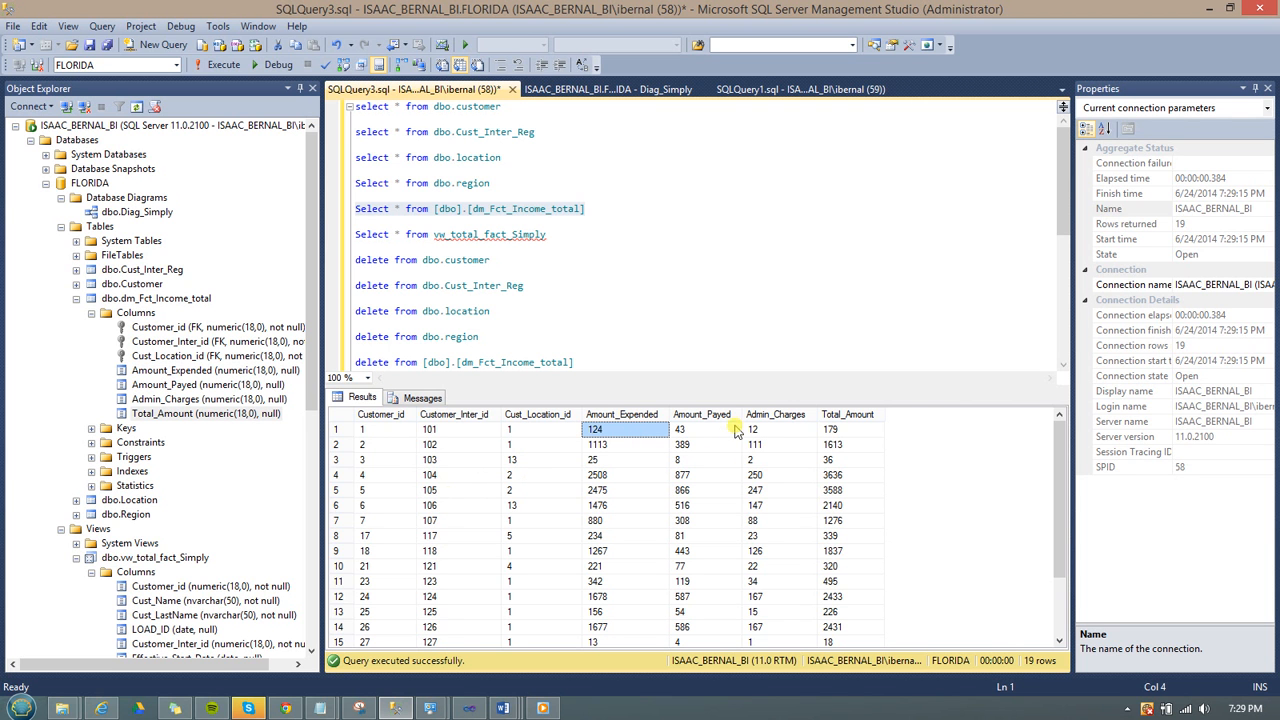
{"action": "left_click", "coordinate": [843, 430]}
{"action": "left_click", "coordinate": [768, 431]}
{"action": "left_click", "coordinate": [689, 432]}
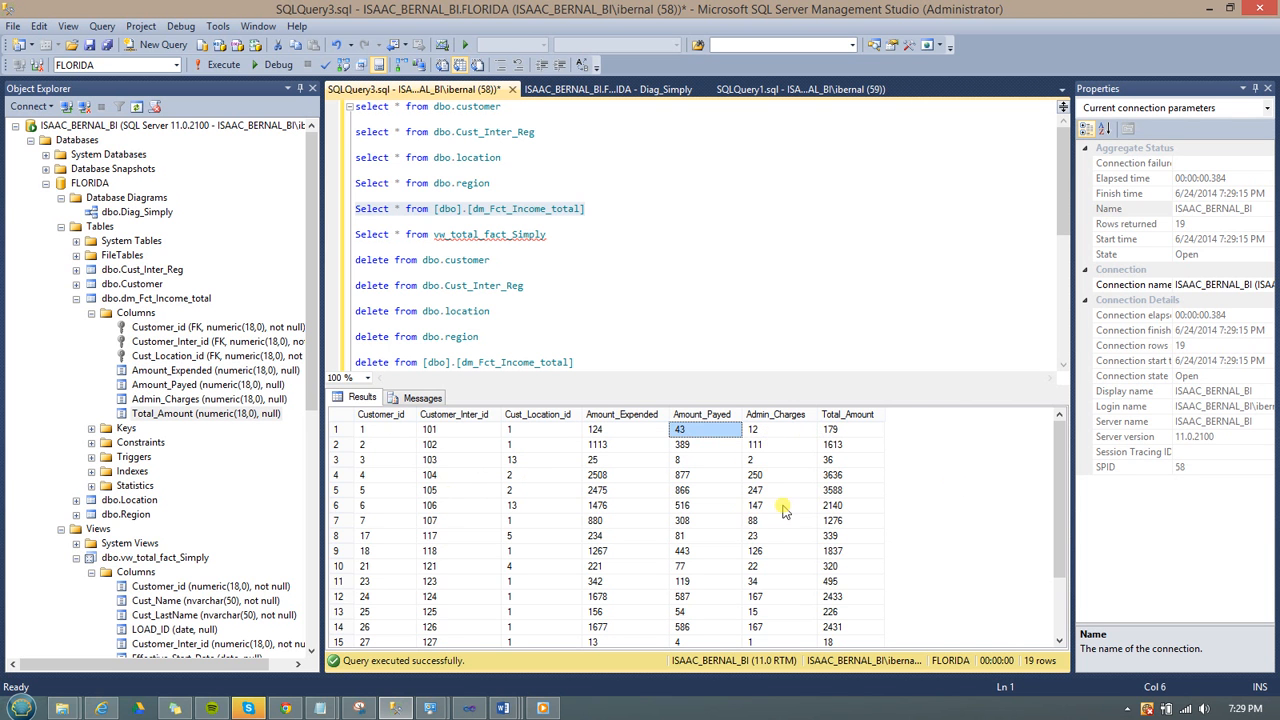
{"action": "left_click_drag", "start_coordinate": [1055, 456], "coordinate": [1066, 431]}
{"action": "mouse_move", "coordinate": [1060, 462]}
{"action": "left_mouse_down"}
{"action": "mouse_move", "coordinate": [1063, 518]}
{"action": "mouse_move", "coordinate": [1060, 438]}
{"action": "left_mouse_up"}
Run only the select query on vw_total_fact_Simply and review the returned rows.
{"action": "left_click_drag", "start_coordinate": [557, 234], "coordinate": [306, 234]}
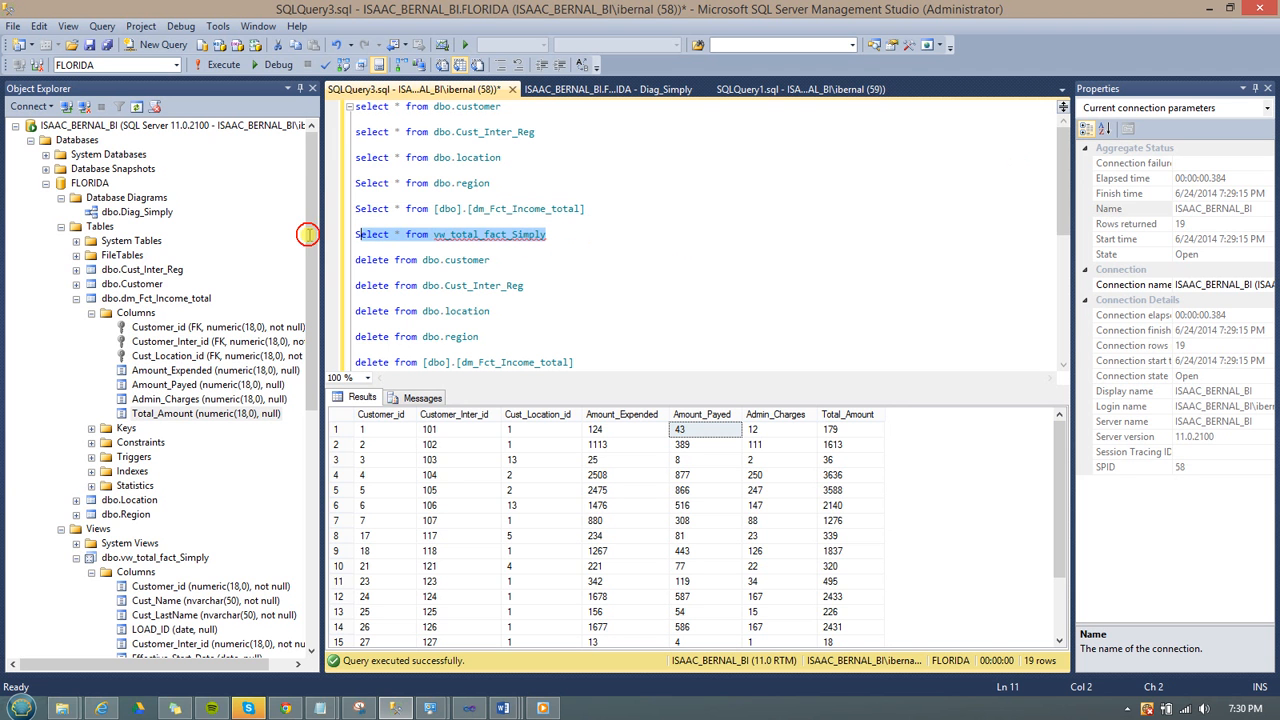
{"action": "left_click", "coordinate": [218, 68]}
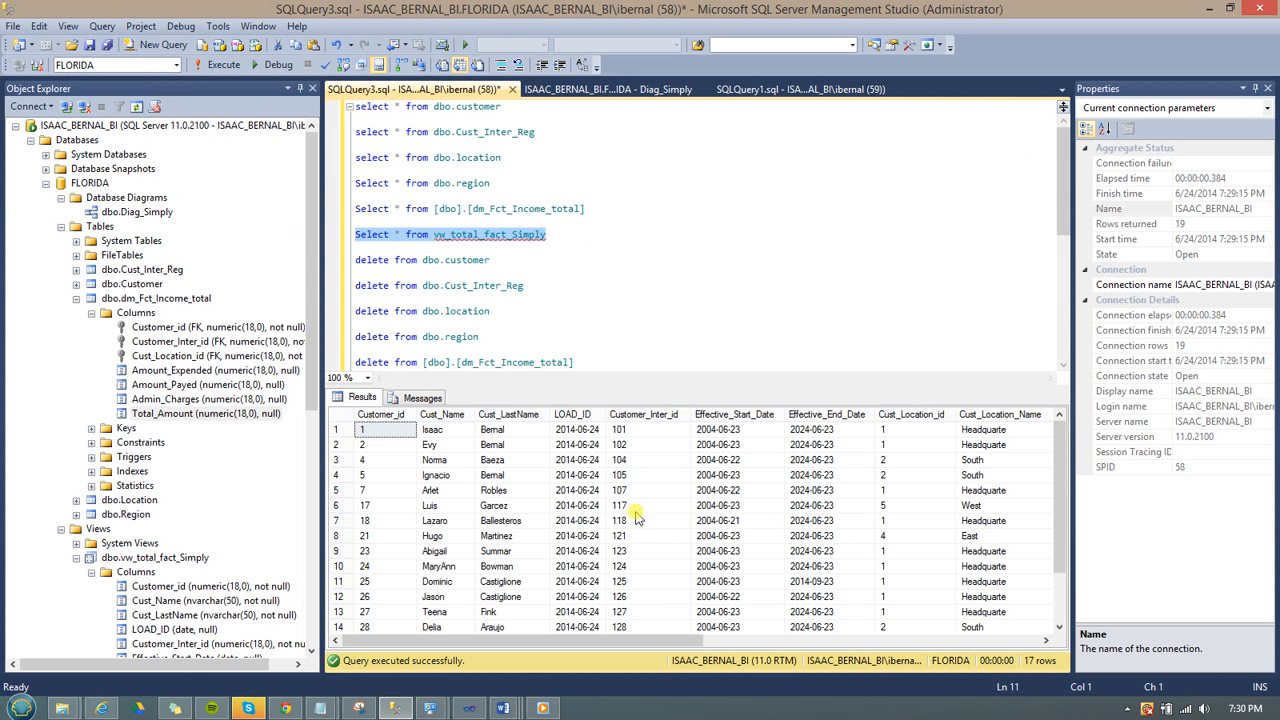
{"action": "left_click_drag", "start_coordinate": [1064, 462], "coordinate": [980, 443]}
{"action": "left_click_drag", "start_coordinate": [634, 645], "coordinate": [568, 638]}
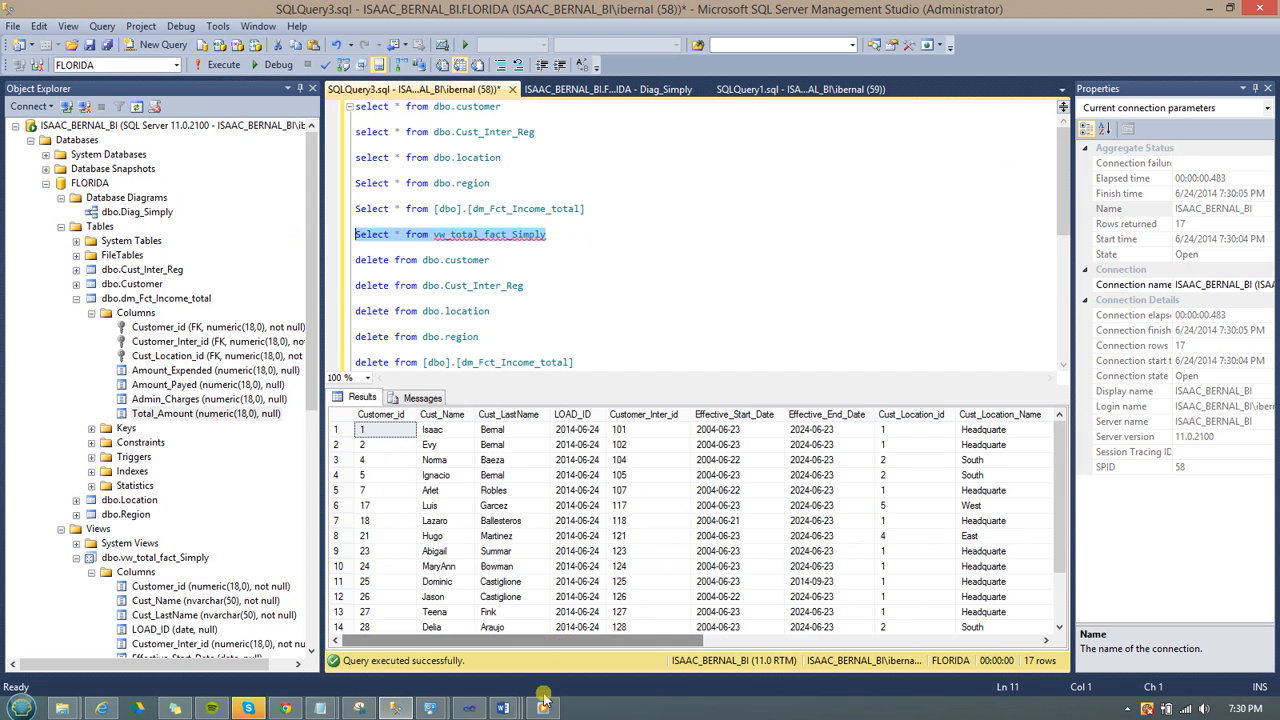
Switch to Visual Studio, stop debugging the Miami_Simply package and check the end of the execution output.
{"action": "left_click", "coordinate": [466, 708]}
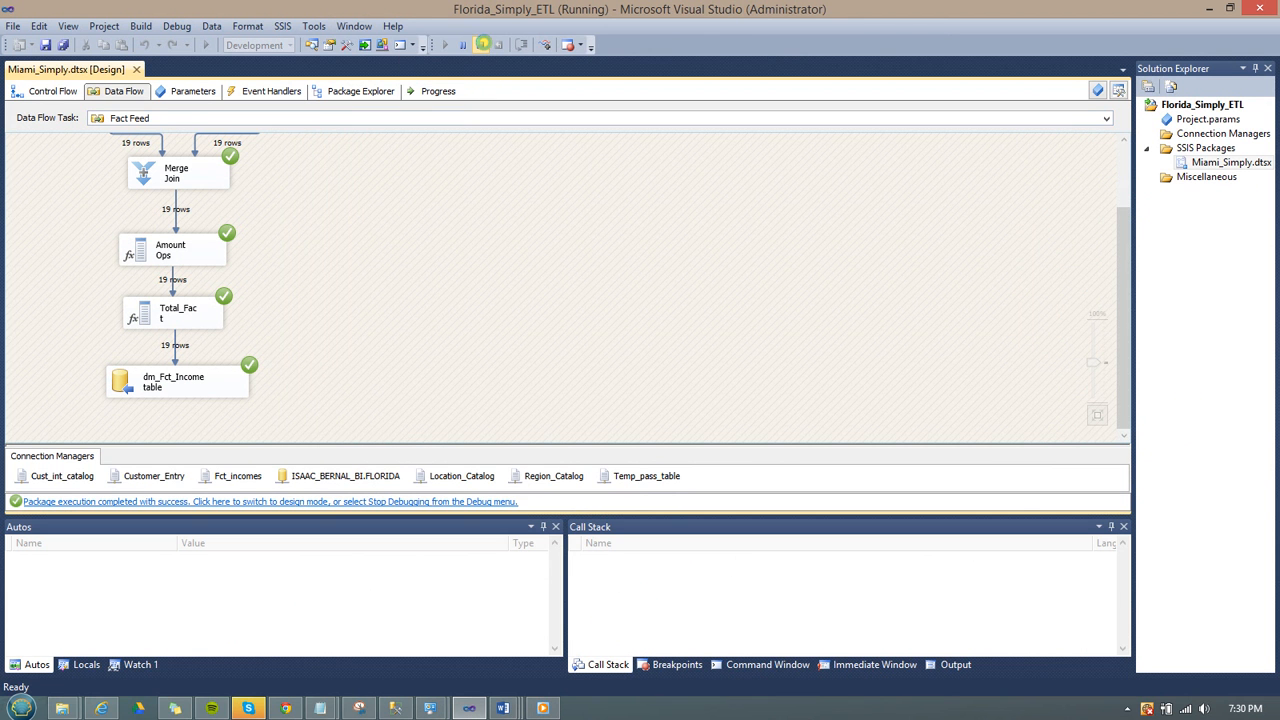
{"action": "left_click", "coordinate": [481, 45]}
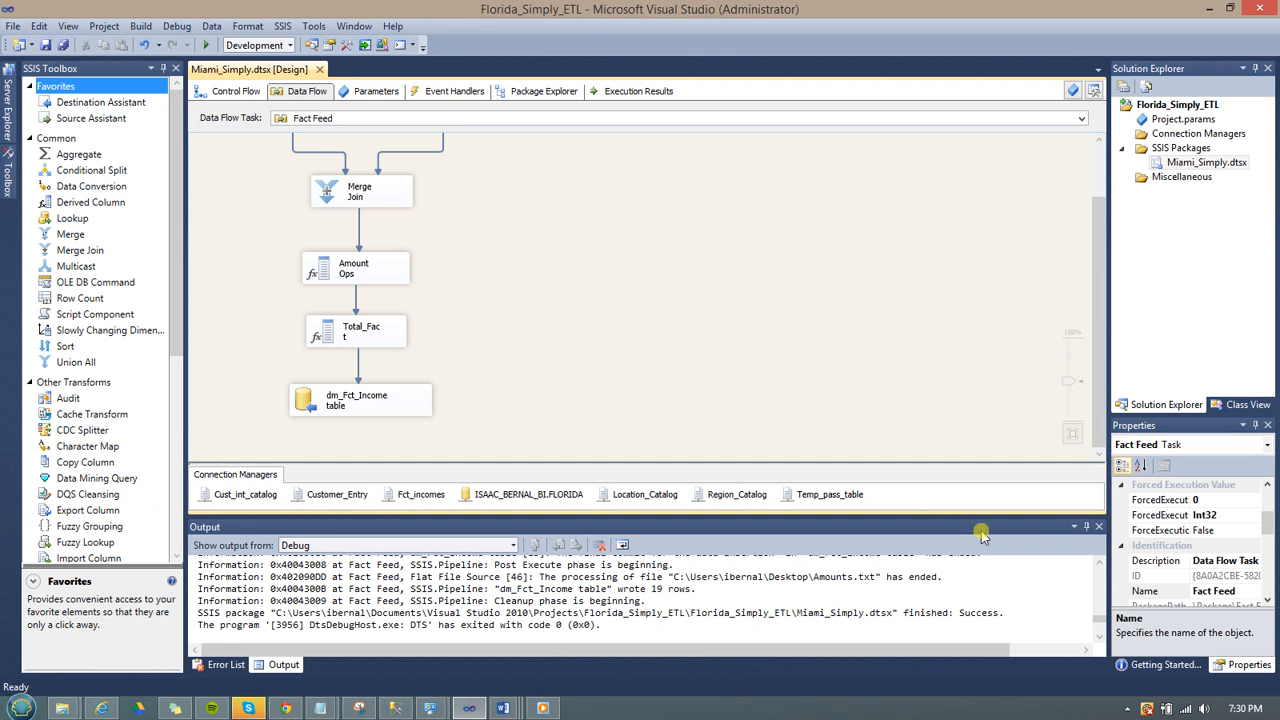
{"action": "mouse_move", "coordinate": [1098, 622]}
{"action": "left_mouse_down"}
{"action": "mouse_move", "coordinate": [1097, 571]}
{"action": "mouse_move", "coordinate": [1095, 630]}
{"action": "left_mouse_up"}
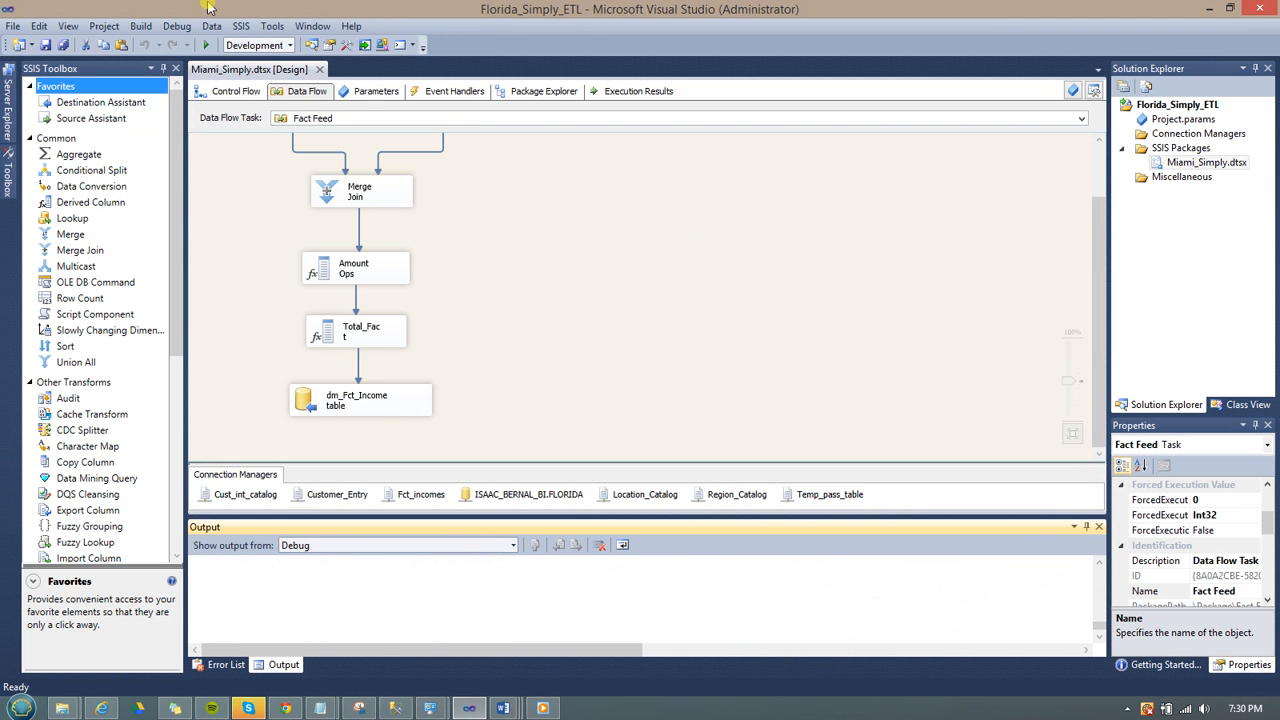
Open the recent project Simply_Report_Center.rptproj.
{"action": "left_click", "coordinate": [13, 27]}
{"action": "mouse_move", "coordinate": [101, 237]}
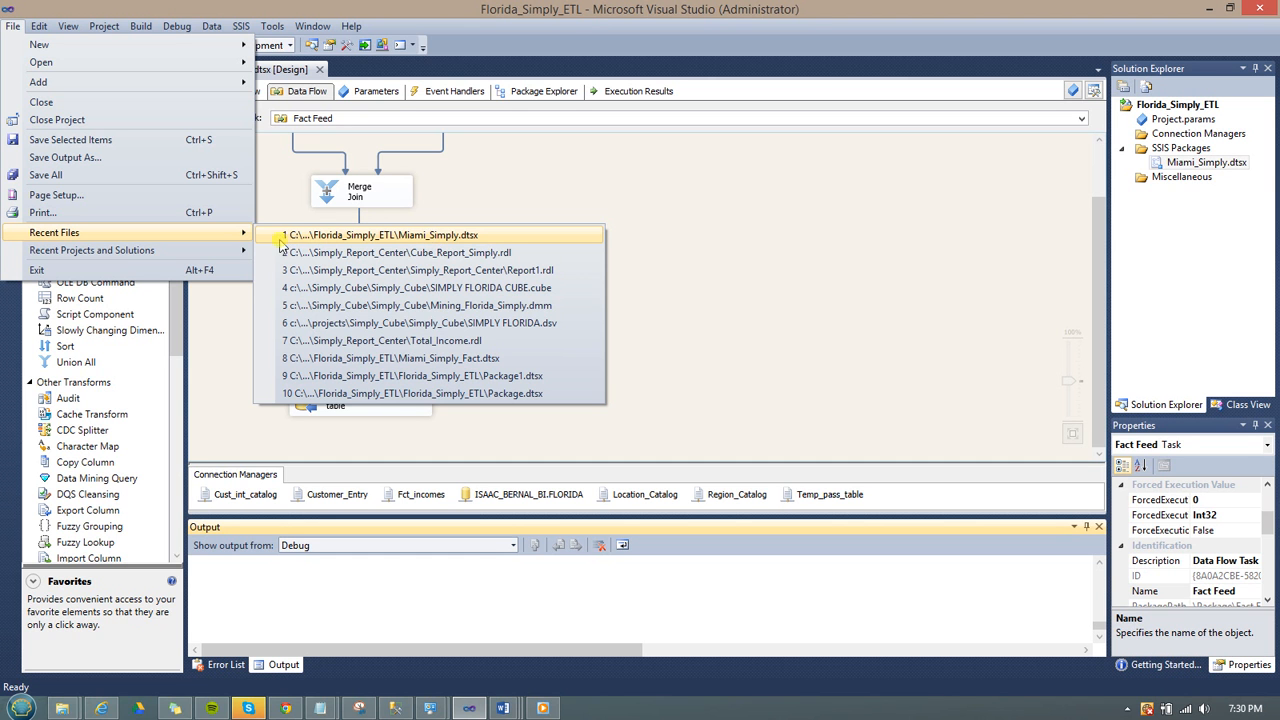
{"action": "mouse_move", "coordinate": [228, 256]}
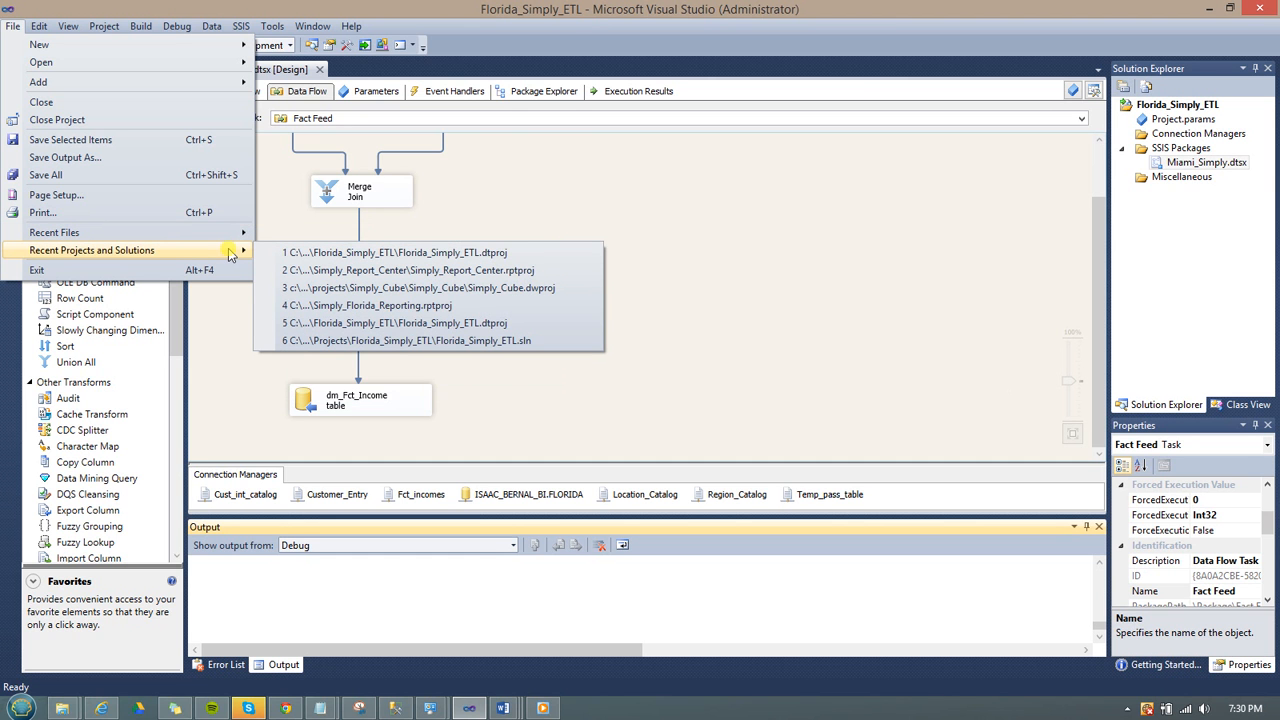
{"action": "left_click", "coordinate": [437, 270]}
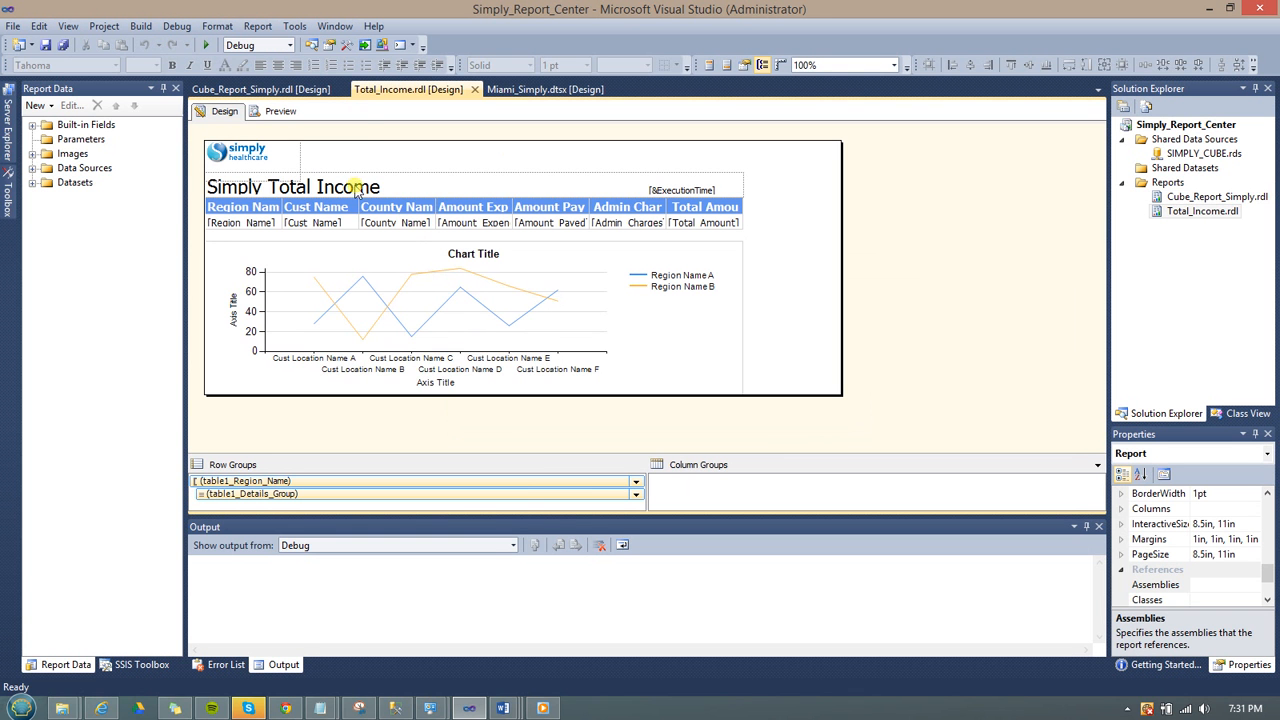
Open the Total_Income.rdl report, preview it and look through the rendered income table.
{"action": "left_click", "coordinate": [1209, 214]}
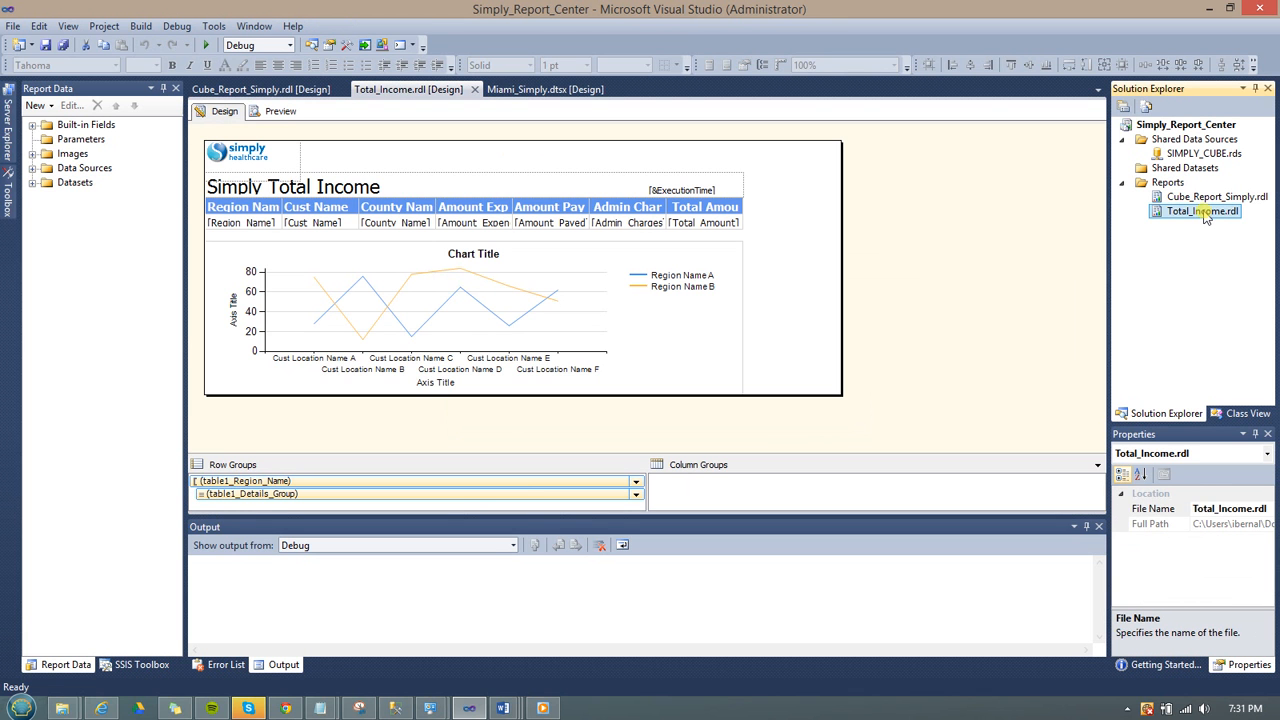
{"action": "double_click", "coordinate": [1205, 212]}
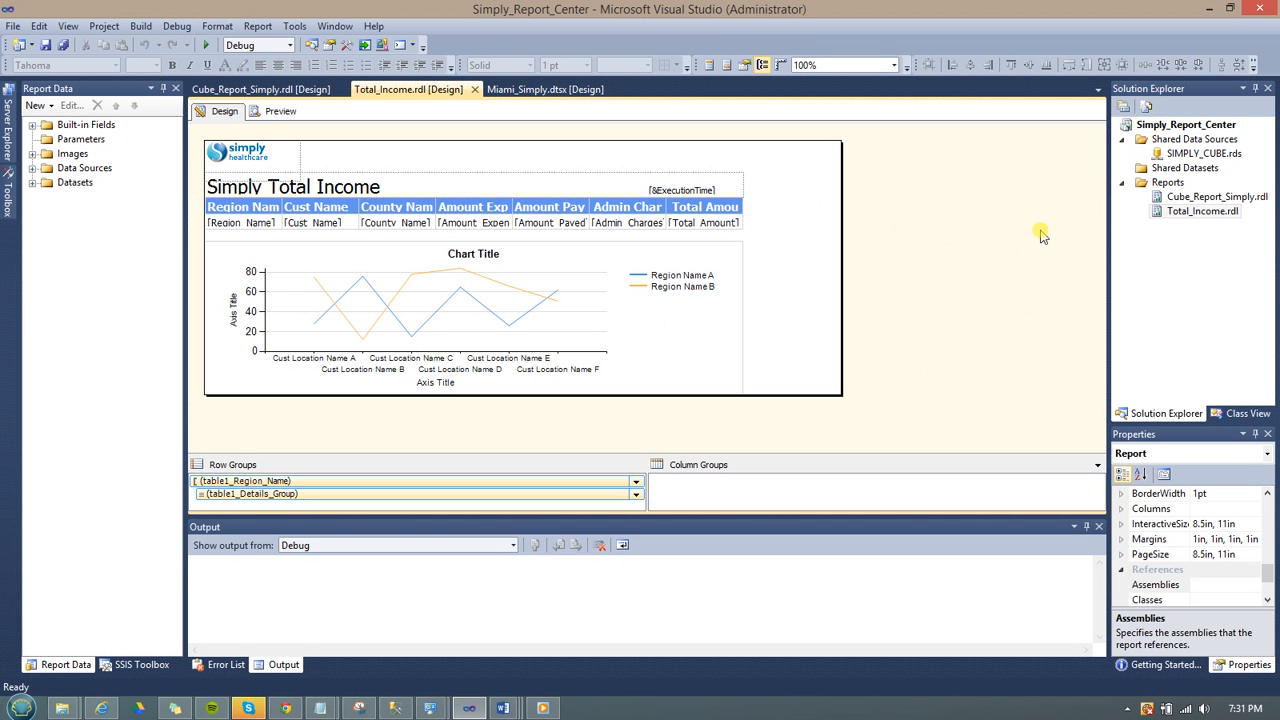
{"action": "left_click", "coordinate": [281, 111]}
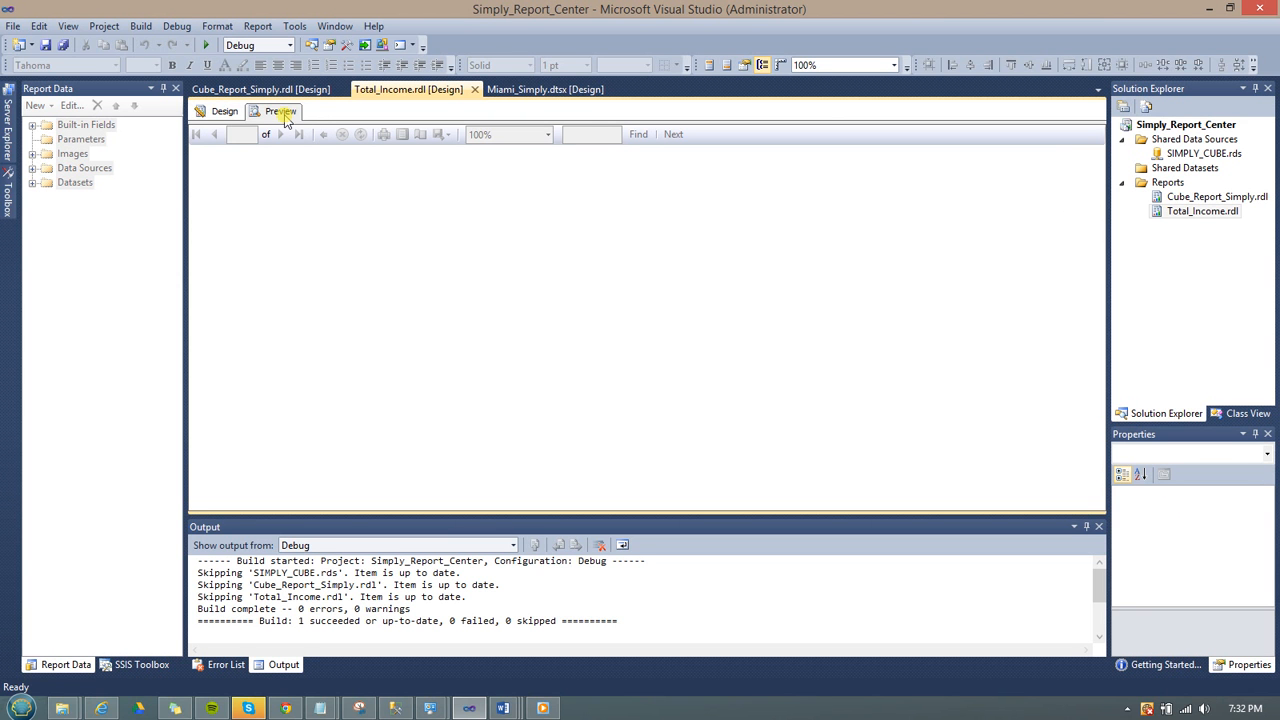
{"action": "left_click", "coordinate": [284, 117]}
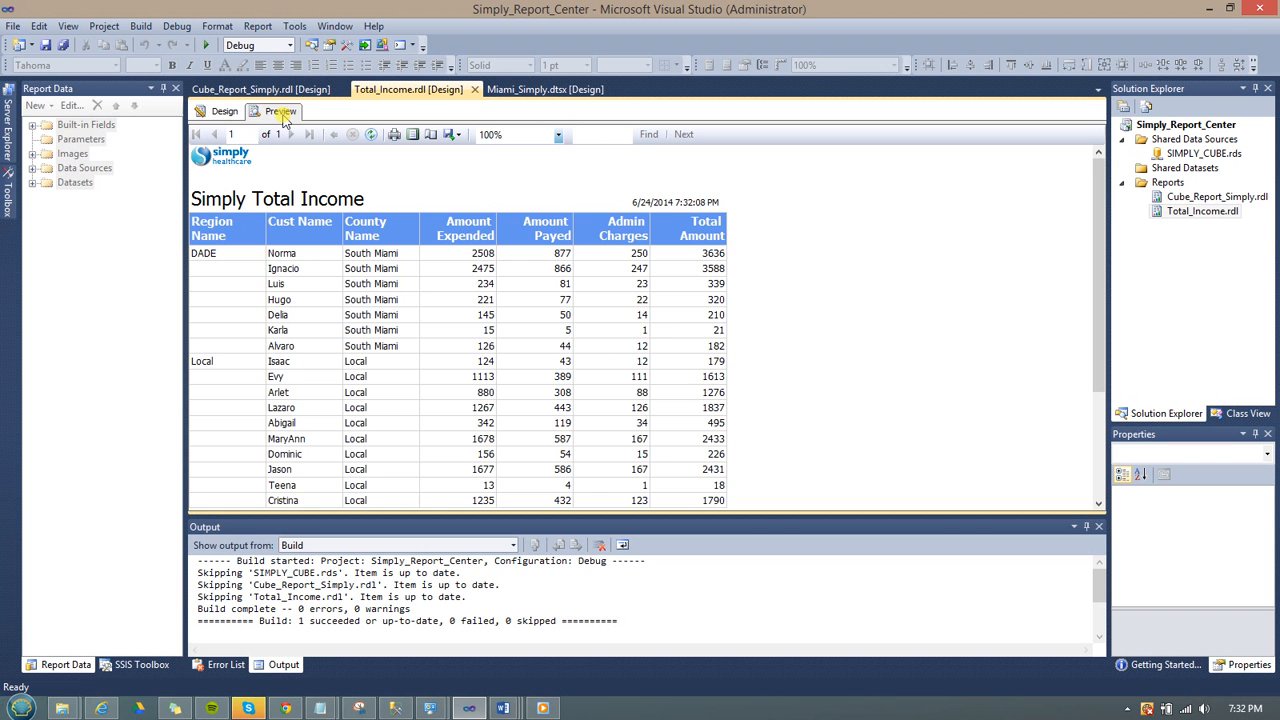
{"action": "mouse_move", "coordinate": [1099, 212]}
{"action": "left_mouse_down"}
{"action": "mouse_move", "coordinate": [1104, 330]}
{"action": "mouse_move", "coordinate": [1096, 226]}
{"action": "left_mouse_up"}
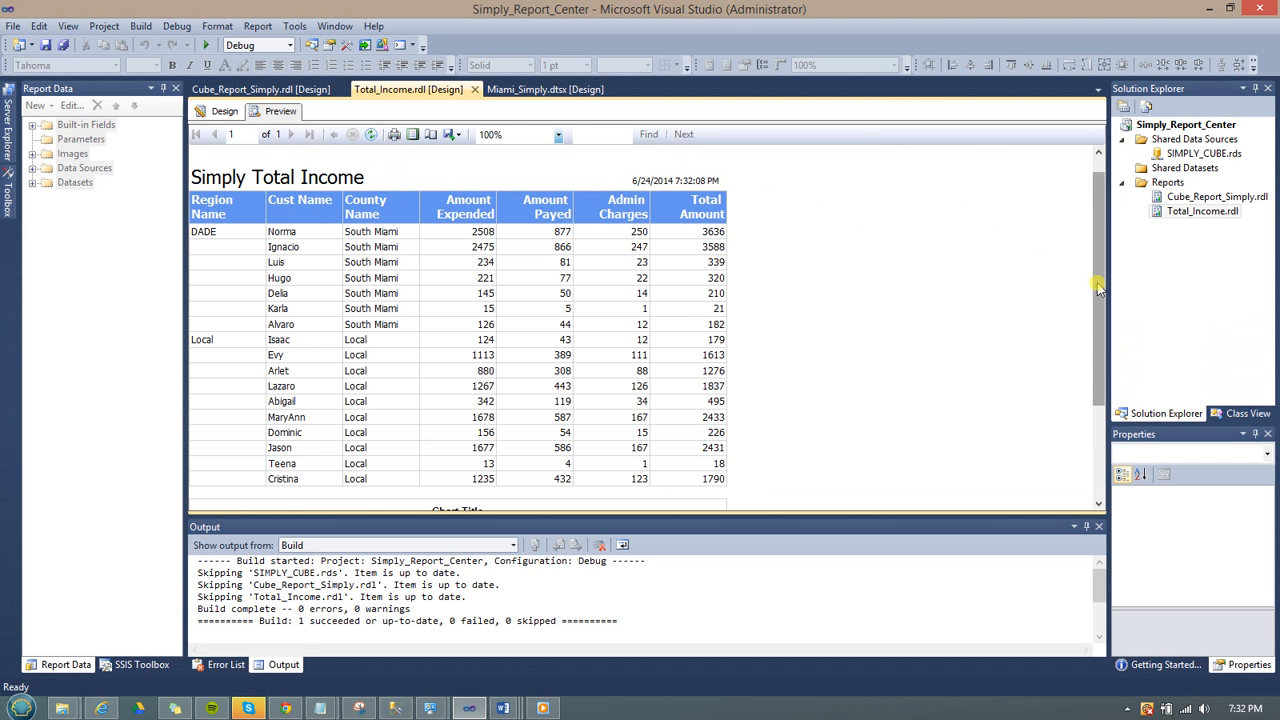
{"action": "left_click_drag", "start_coordinate": [1096, 285], "coordinate": [1097, 229]}
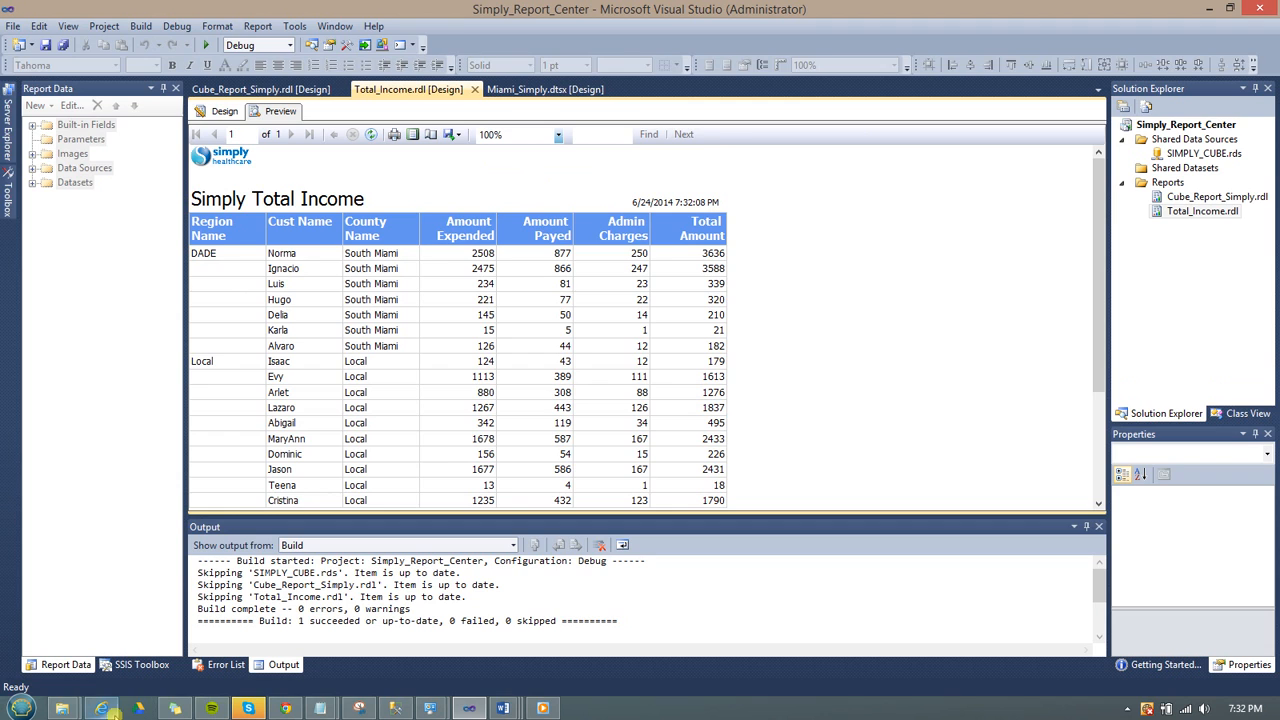
Switch to Internet Explorer, reload the Report Manager home page and open the Simply_Report_Center folder.
{"action": "left_click", "coordinate": [113, 712]}
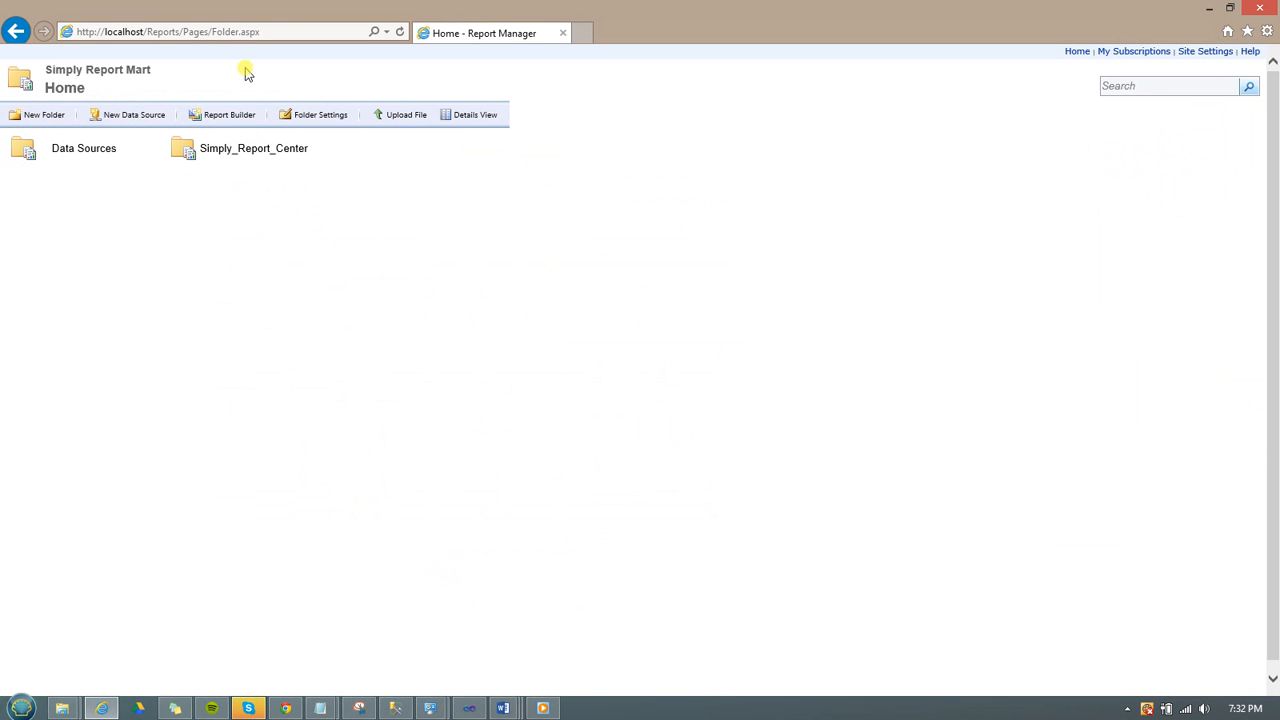
{"action": "left_click", "coordinate": [291, 31]}
{"action": "key", "text": "Return"}
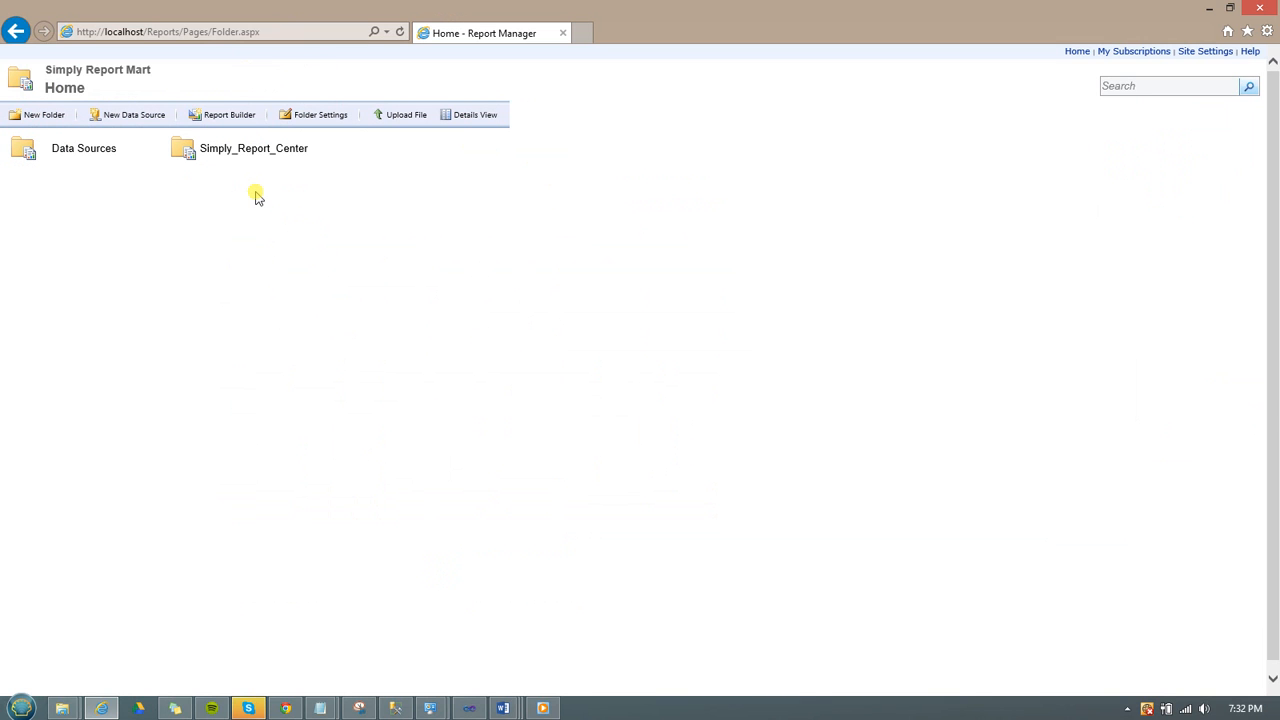
{"action": "left_click", "coordinate": [235, 155]}
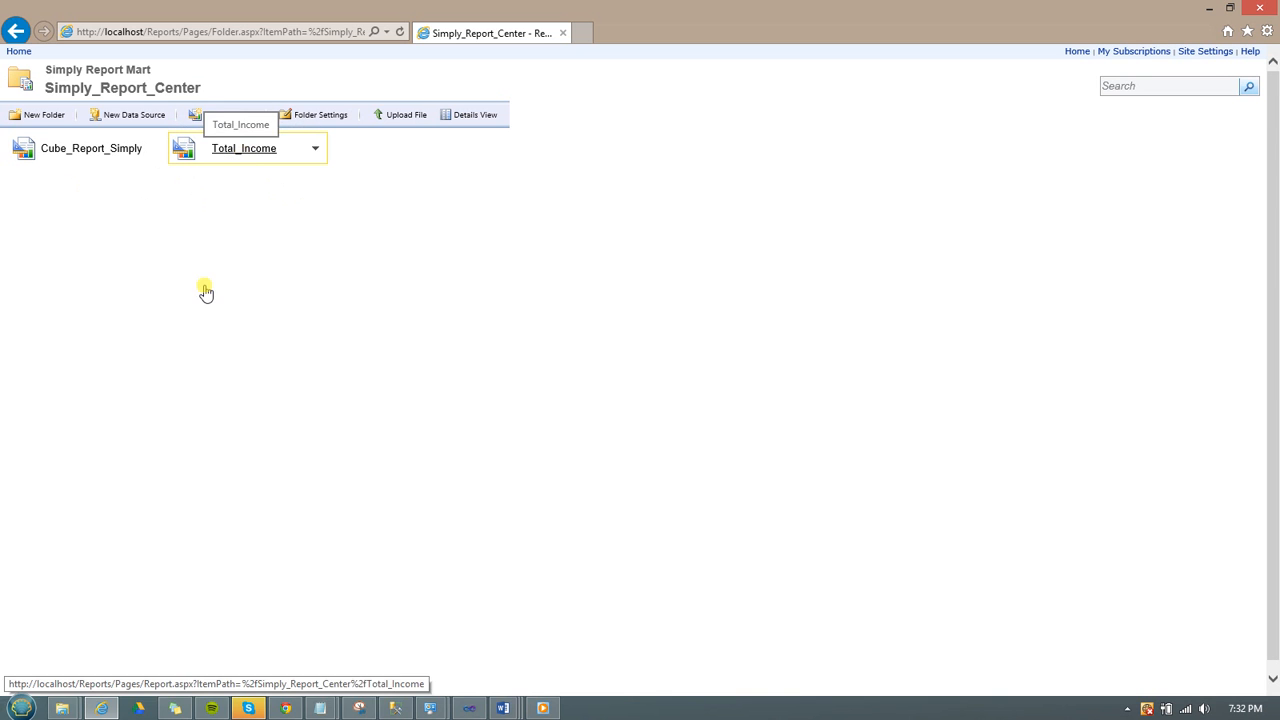
Check the Visual Studio preview against the deployed Total_Income report in Report Manager and return to the Simply_Report_Center folder.
{"action": "left_click", "coordinate": [469, 708]}
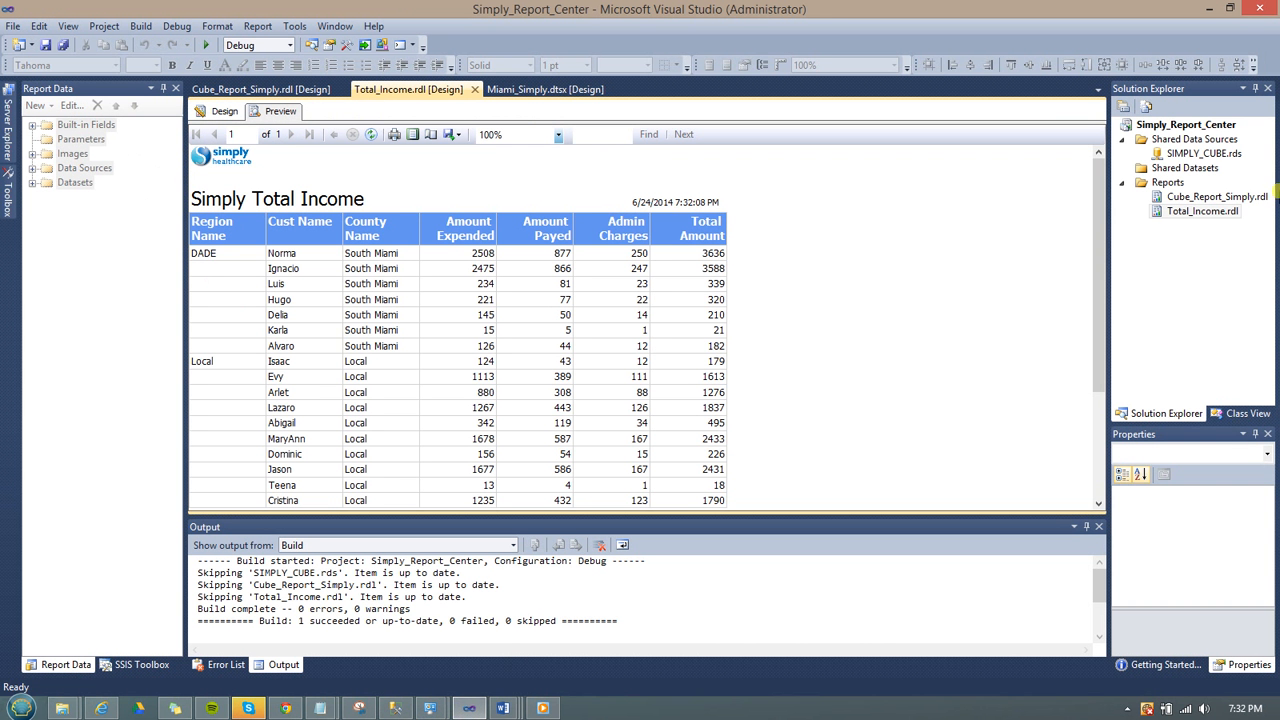
{"action": "left_click", "coordinate": [1208, 8]}
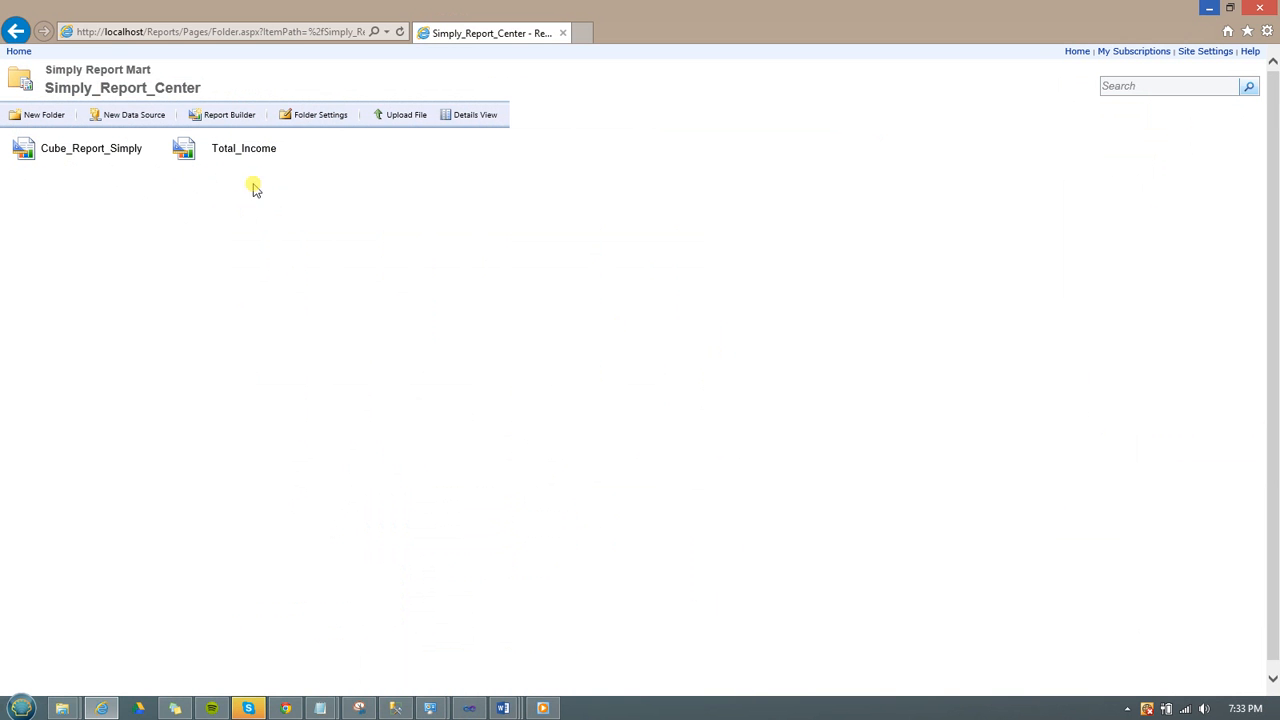
{"action": "left_click", "coordinate": [243, 157]}
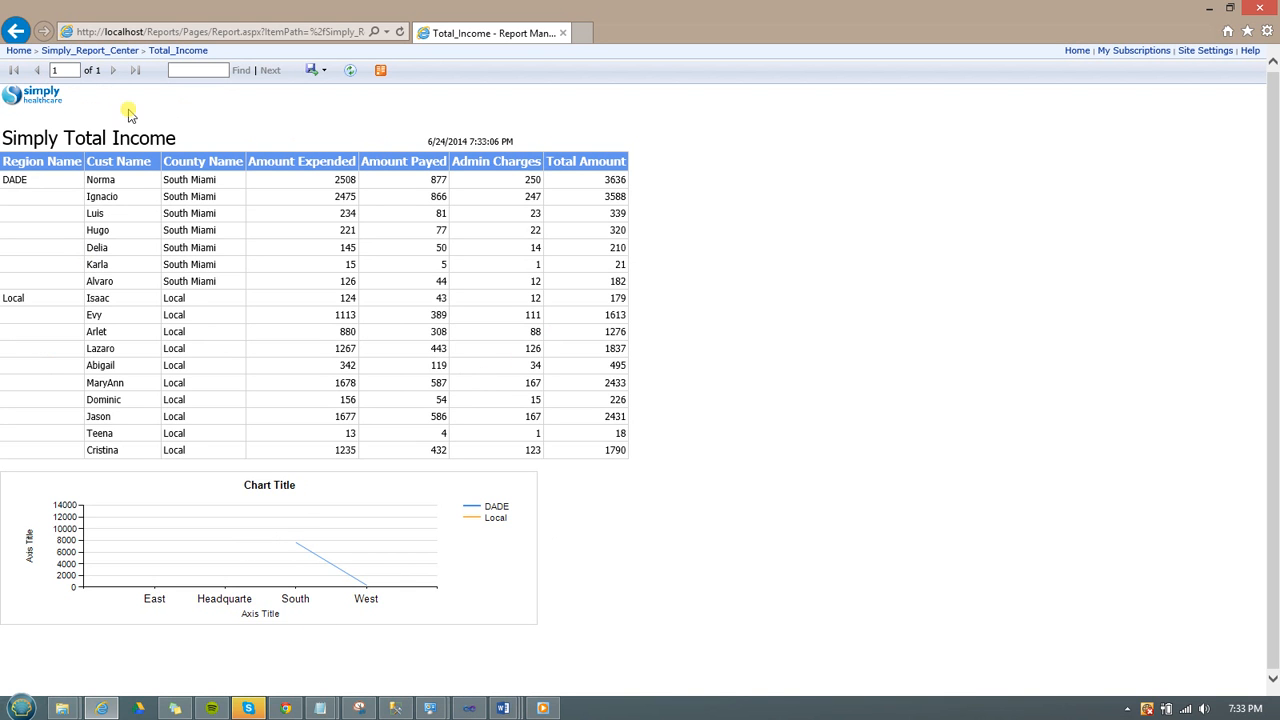
{"action": "left_click", "coordinate": [69, 53]}
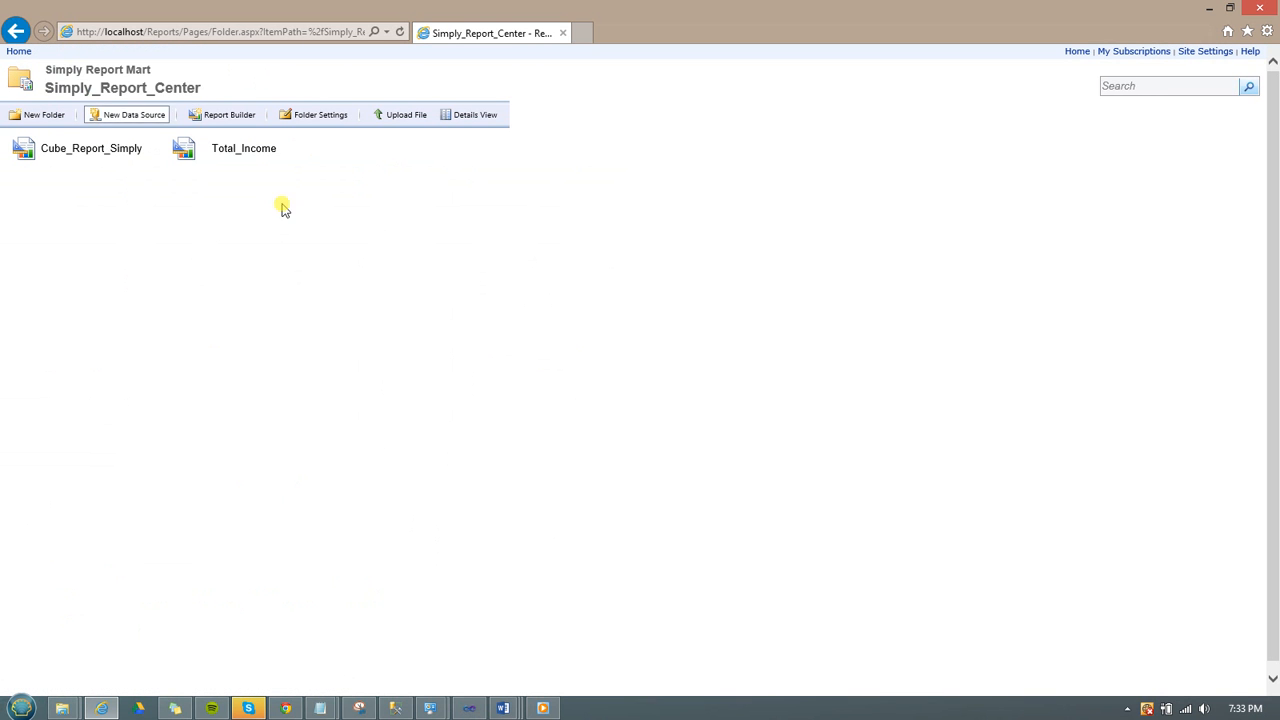
Switch back to Visual Studio and open the recent project Simply_Cube.dwproj.
{"action": "left_click", "coordinate": [472, 710]}
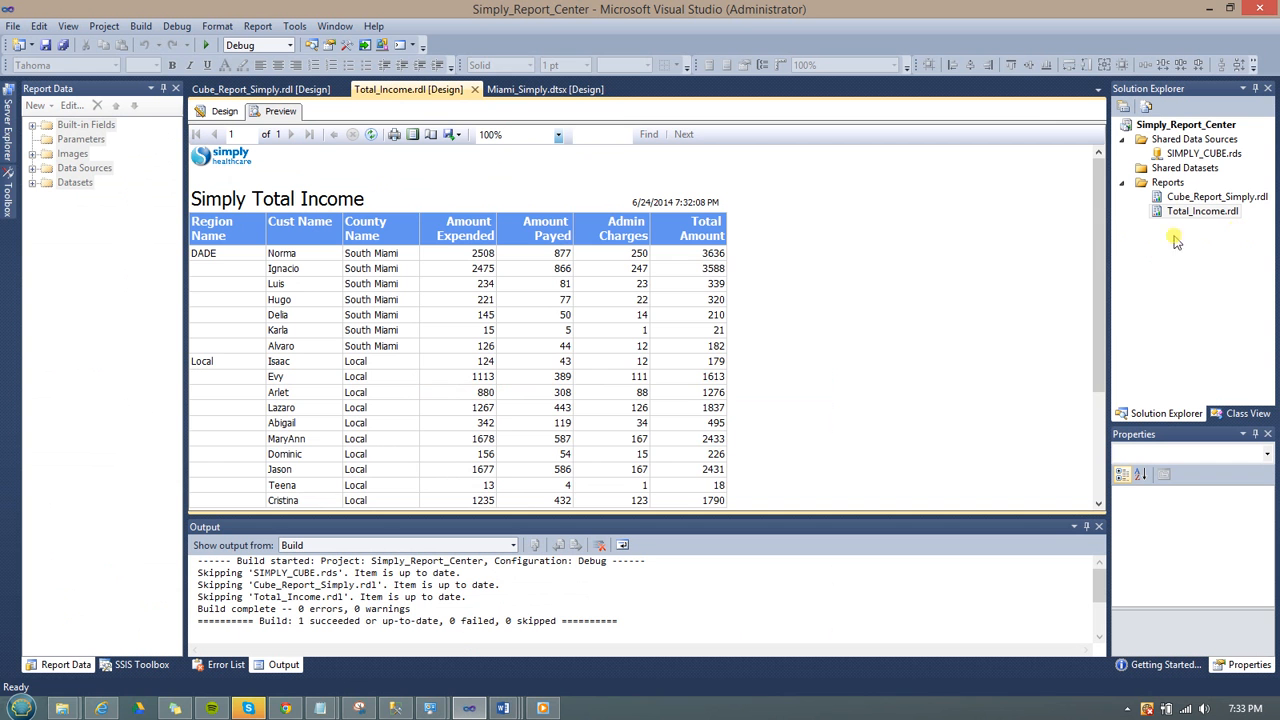
{"action": "left_click_drag", "start_coordinate": [1098, 191], "coordinate": [1100, 157]}
{"action": "left_click", "coordinate": [13, 26]}
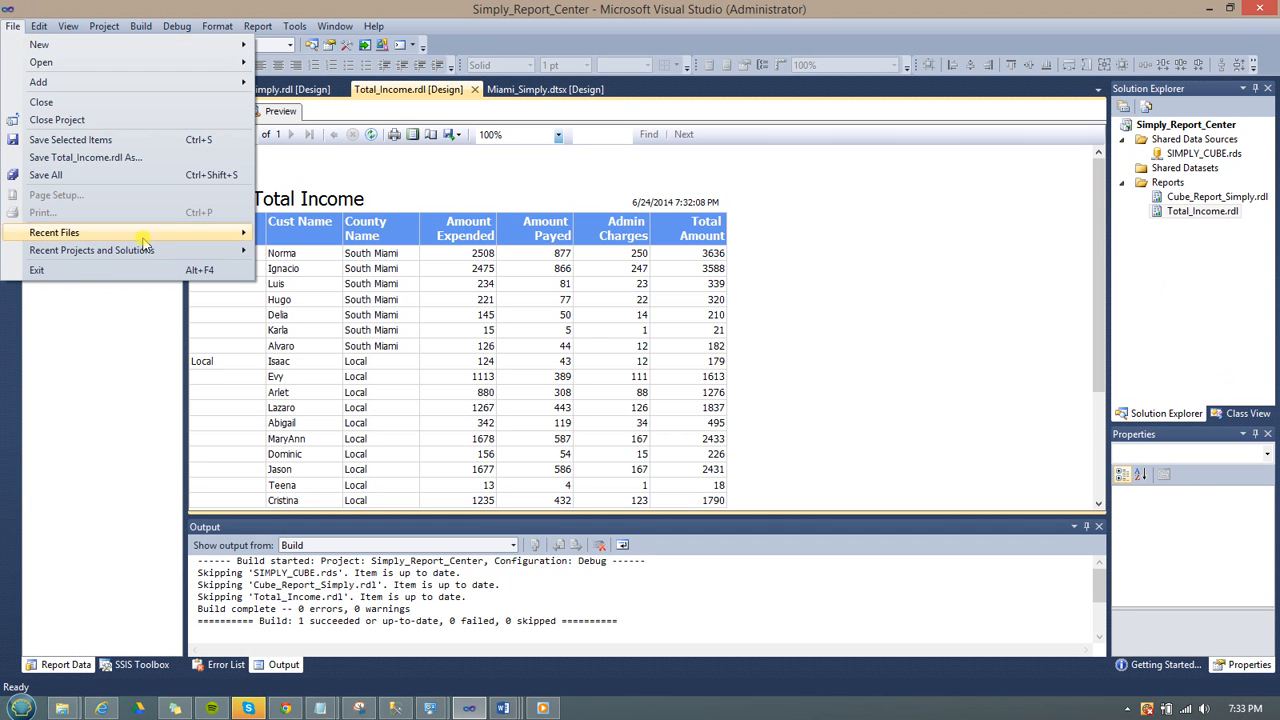
{"action": "mouse_move", "coordinate": [148, 256]}
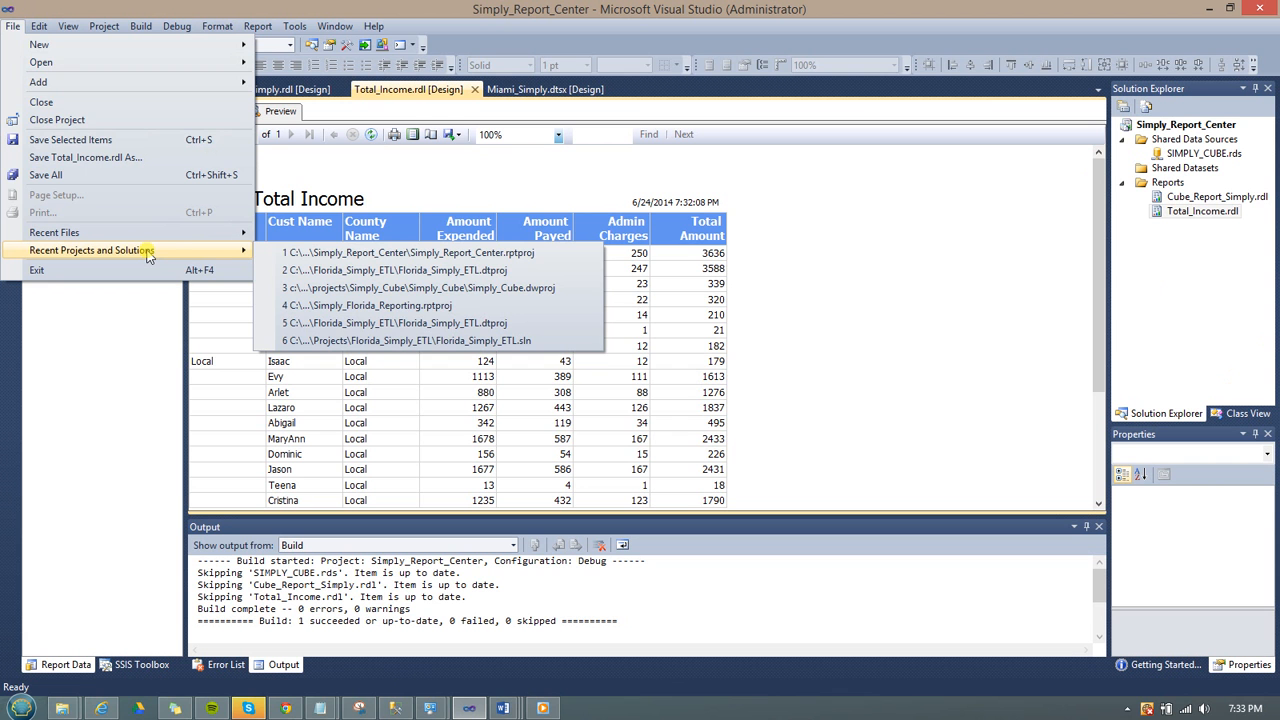
{"action": "left_click", "coordinate": [408, 288]}
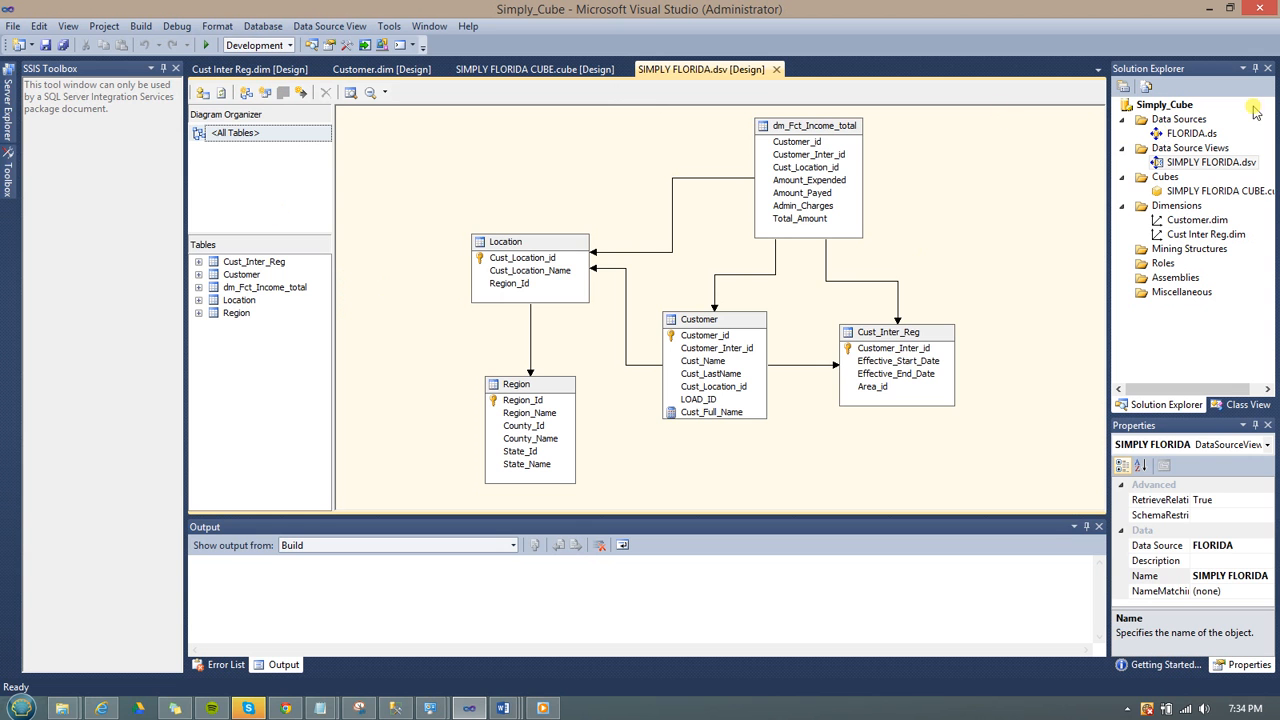
Look over the Simply_Cube database's general settings, close them, and check the data source property of the SIMPLY FLORIDA view.
{"action": "left_click", "coordinate": [1174, 105]}
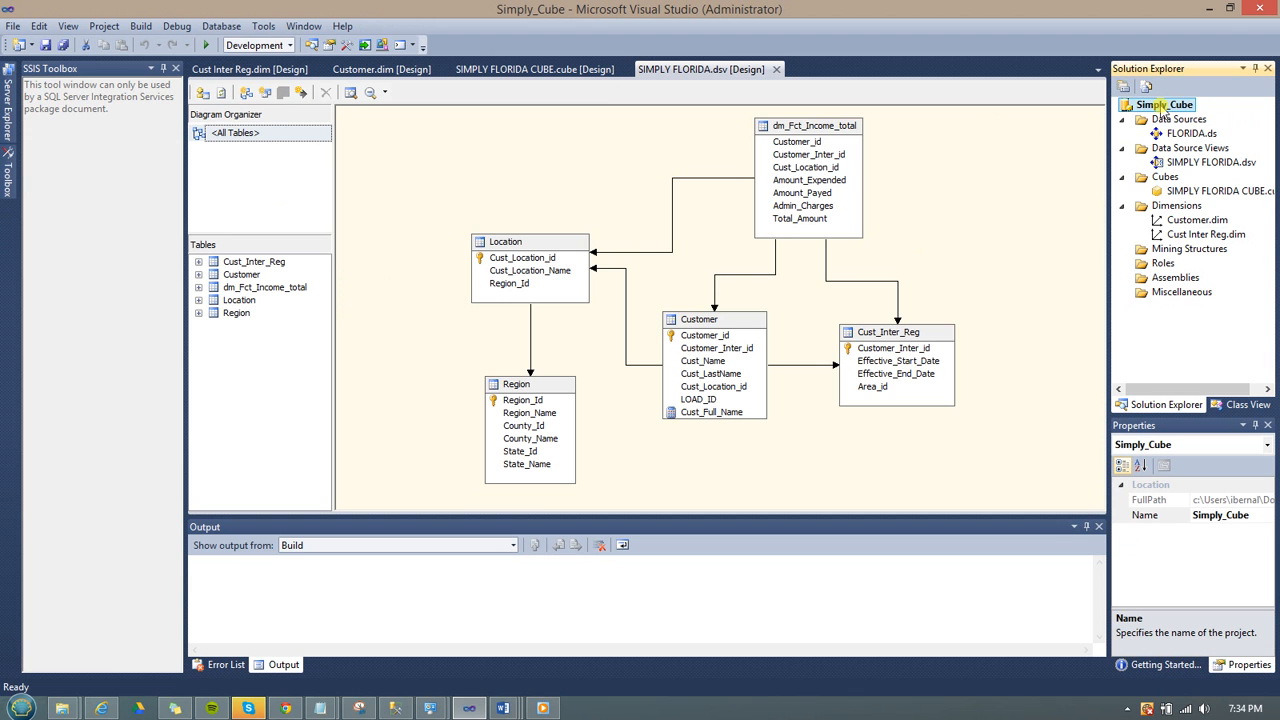
{"action": "right_click", "coordinate": [1165, 110]}
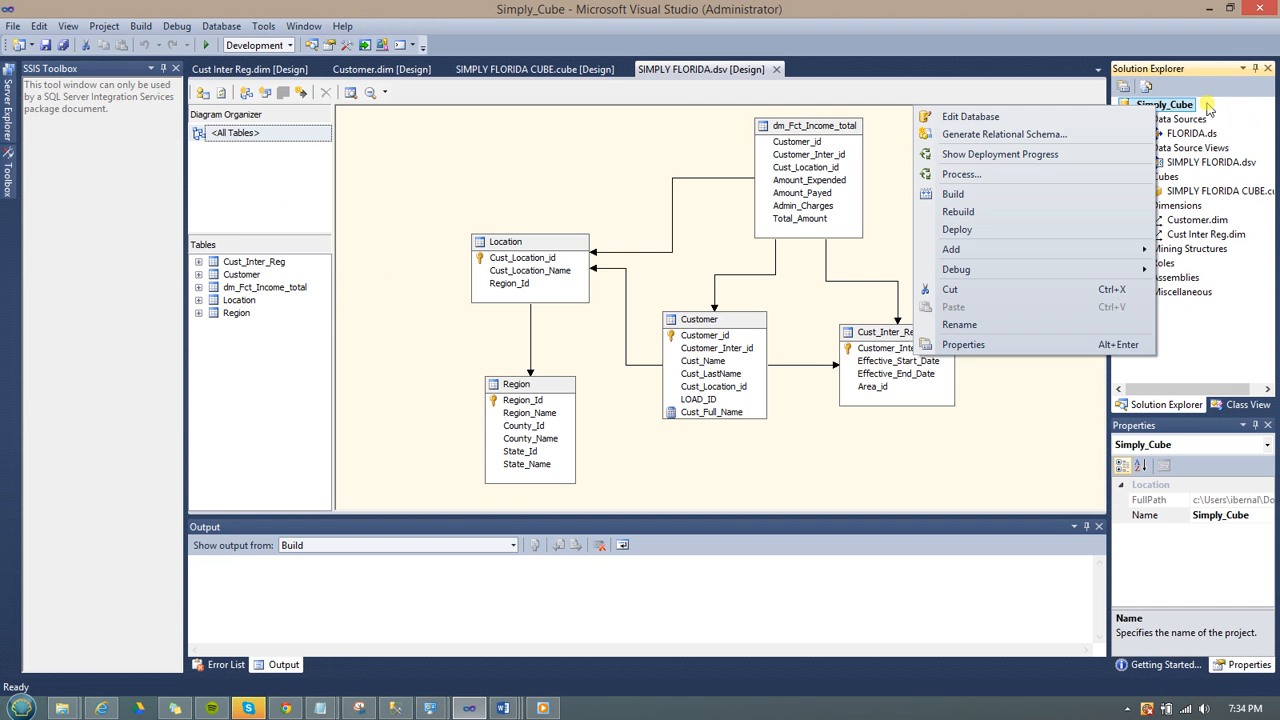
{"action": "left_click", "coordinate": [1049, 117]}
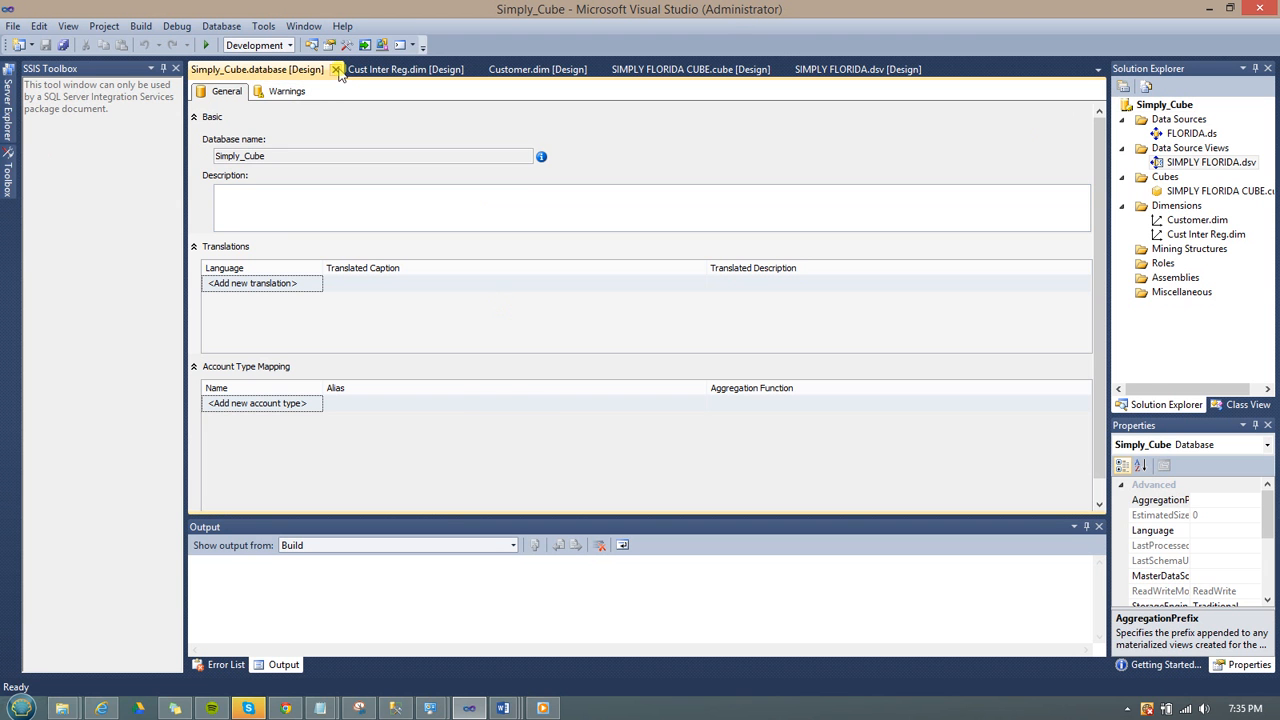
{"action": "left_click", "coordinate": [336, 69]}
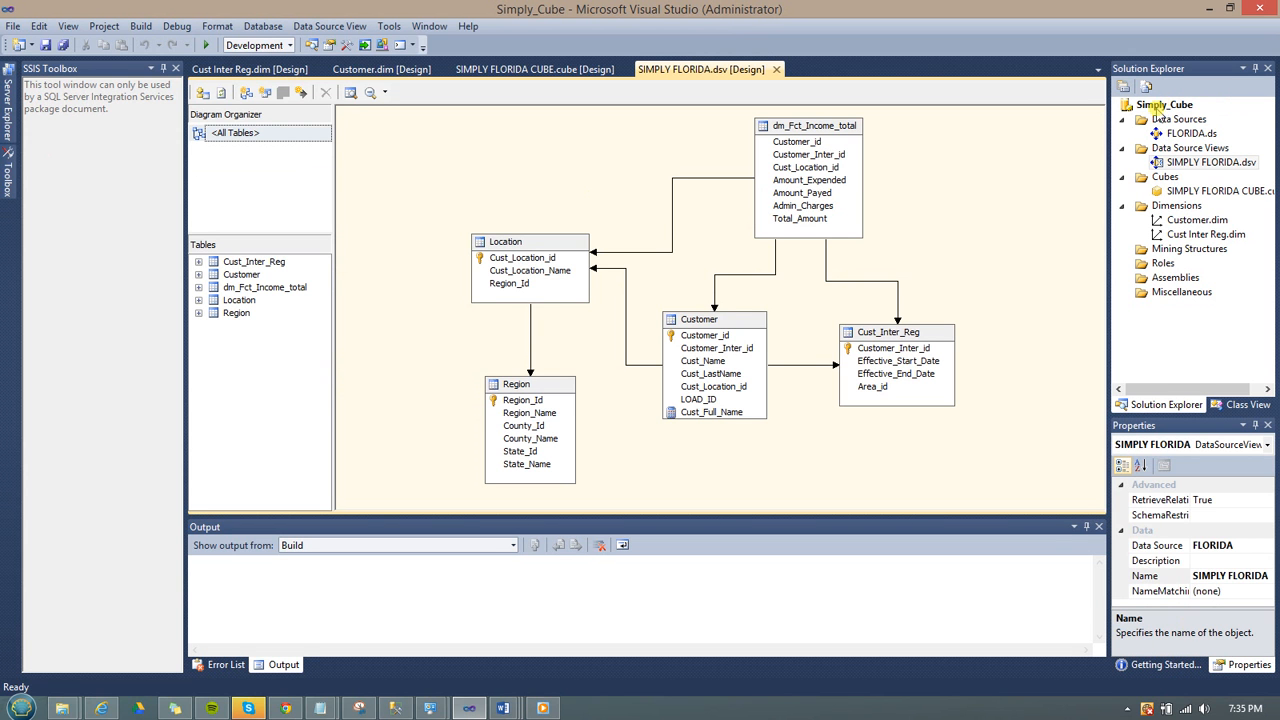
{"action": "left_click", "coordinate": [1226, 548]}
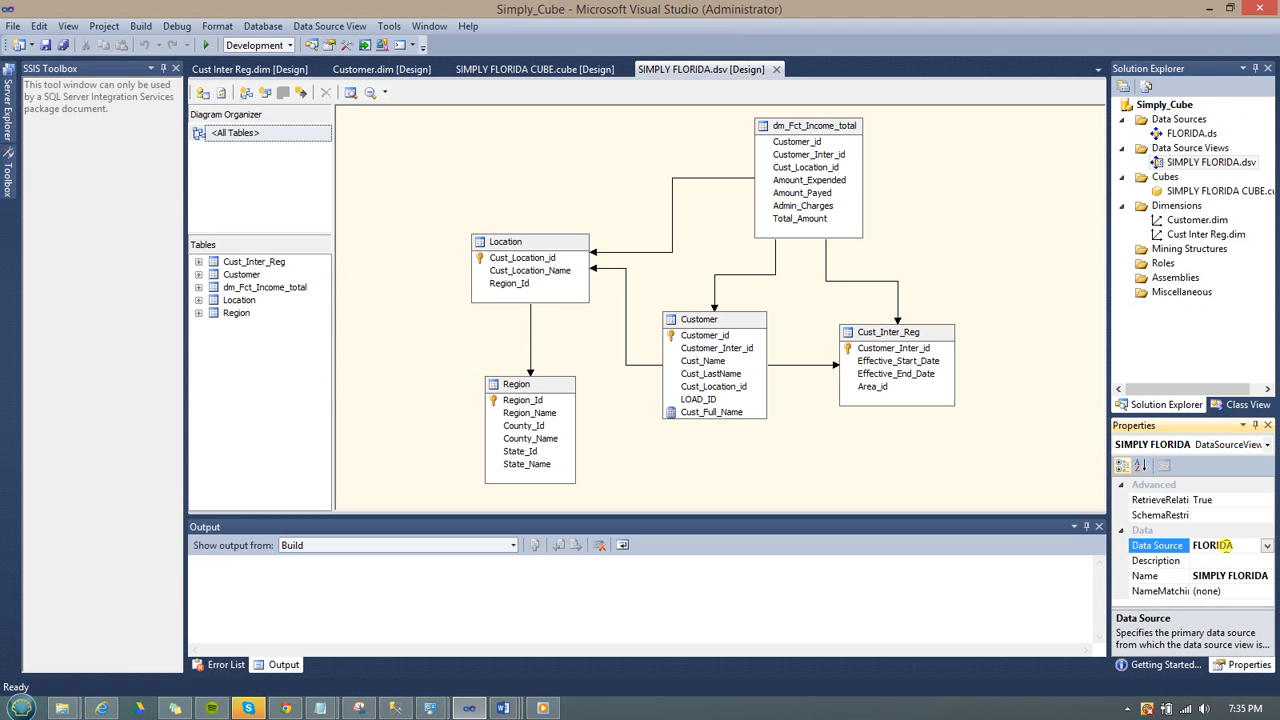
{"action": "left_click", "coordinate": [1266, 548]}
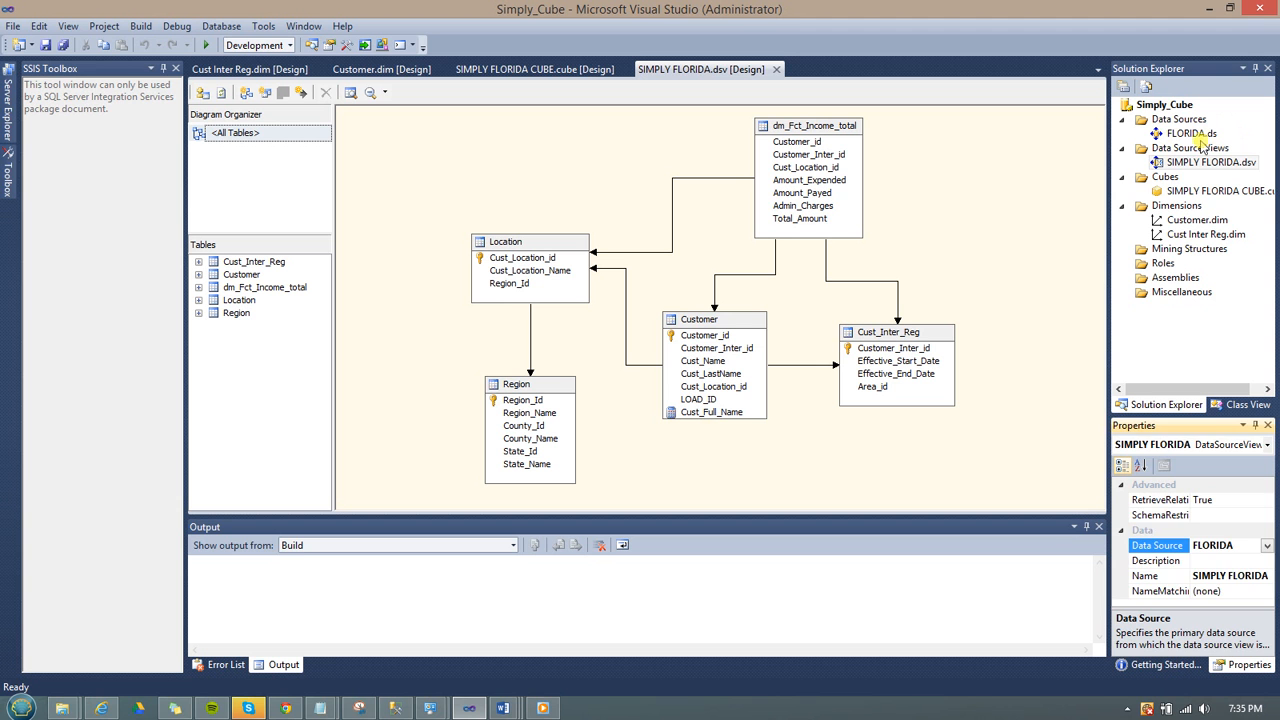
Open the FLORIDA data source, review its connection string choices and enter the Windows account password in its impersonation information.
{"action": "left_click", "coordinate": [1192, 134]}
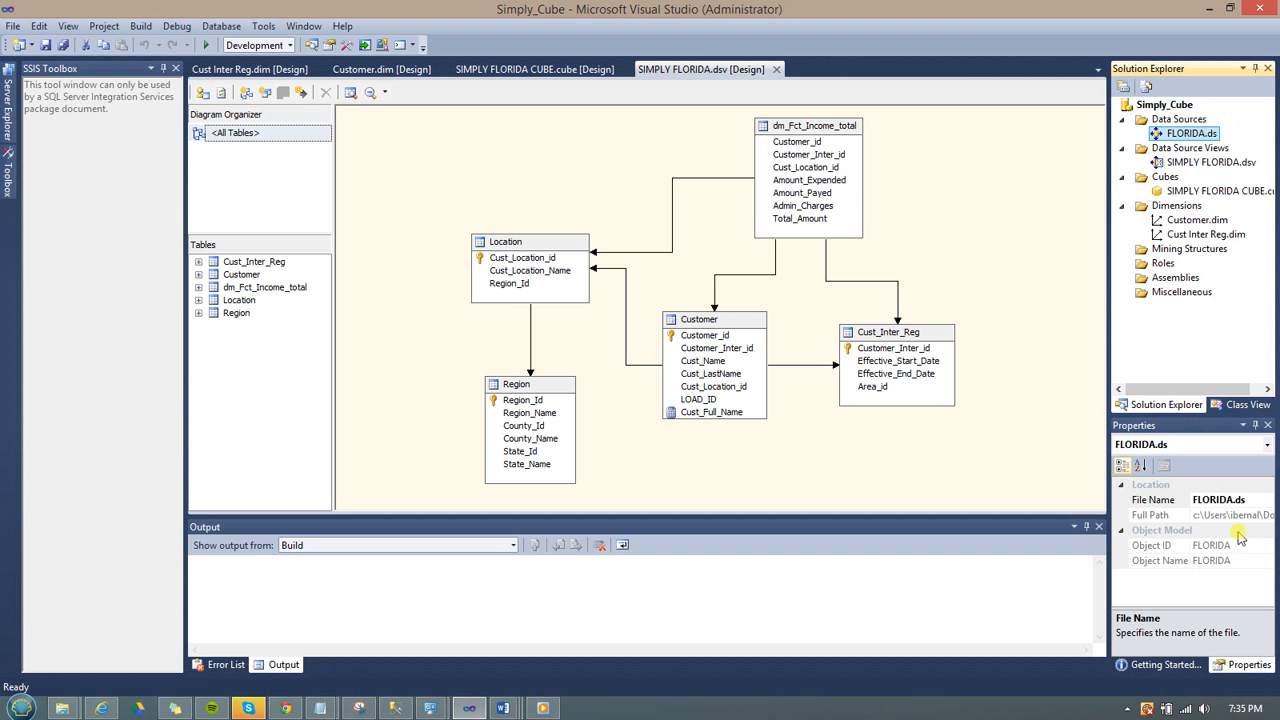
{"action": "double_click", "coordinate": [1180, 136]}
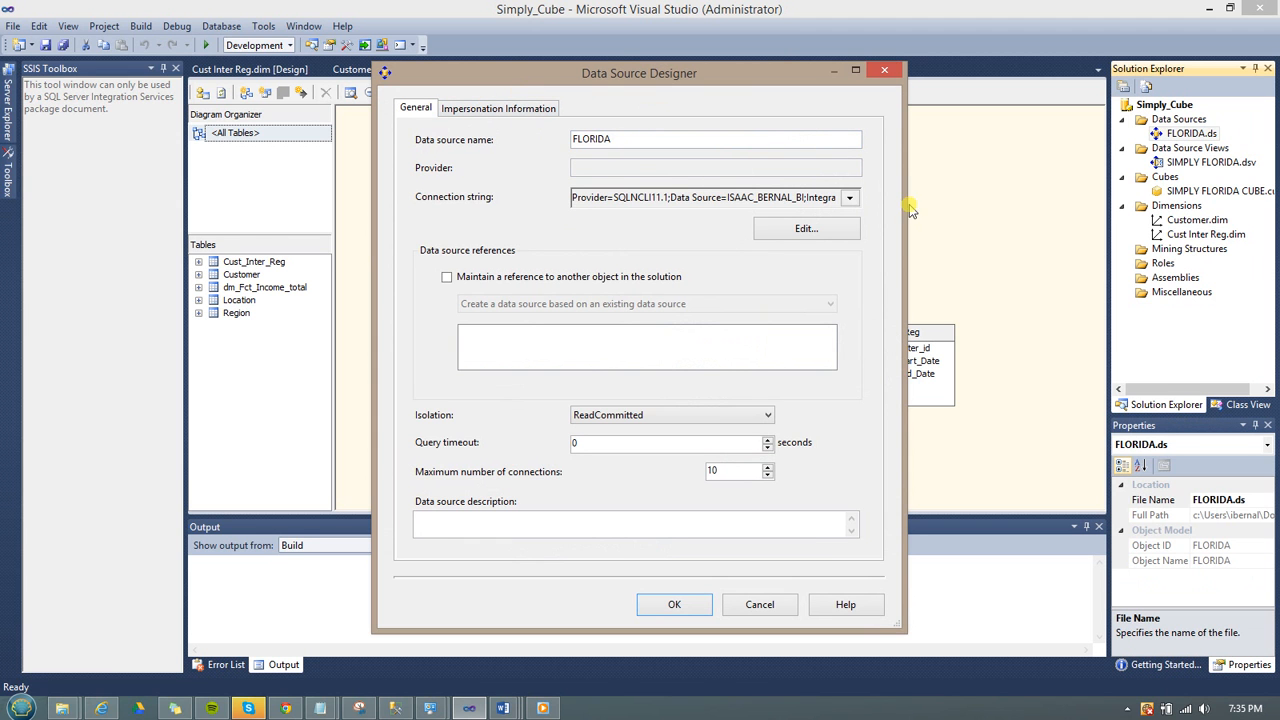
{"action": "left_click", "coordinate": [848, 199]}
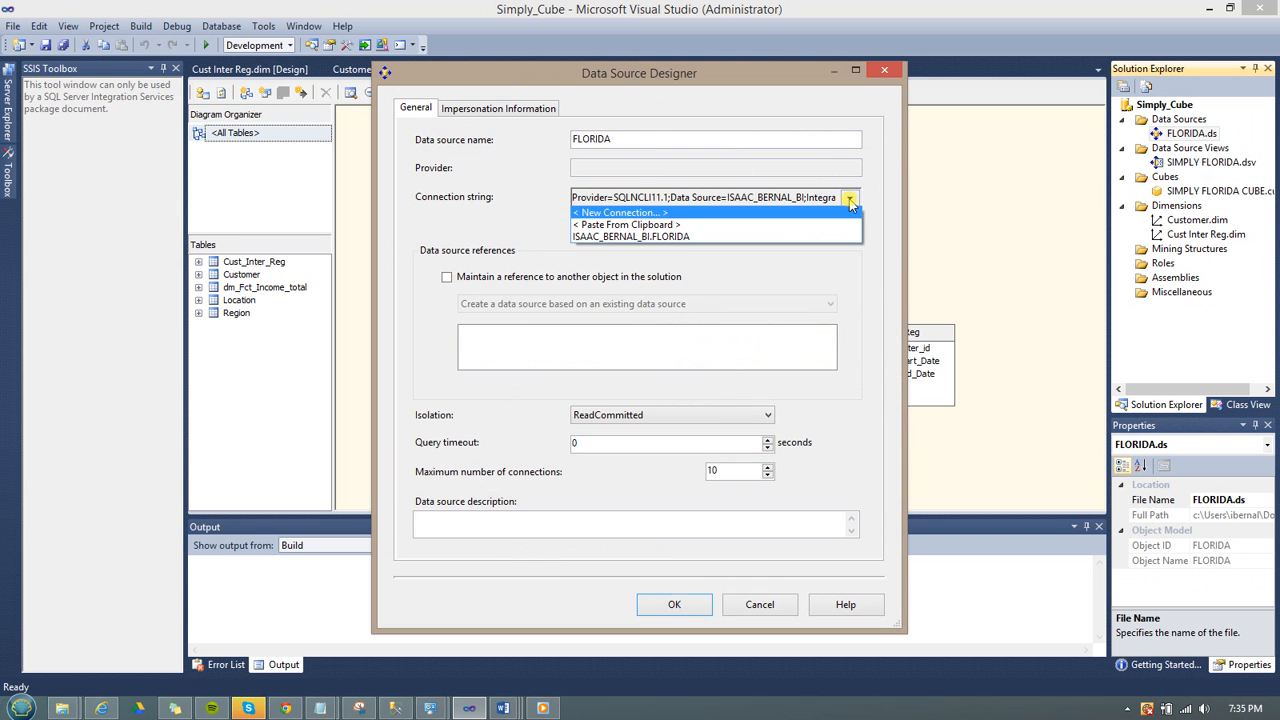
{"action": "left_click", "coordinate": [850, 202]}
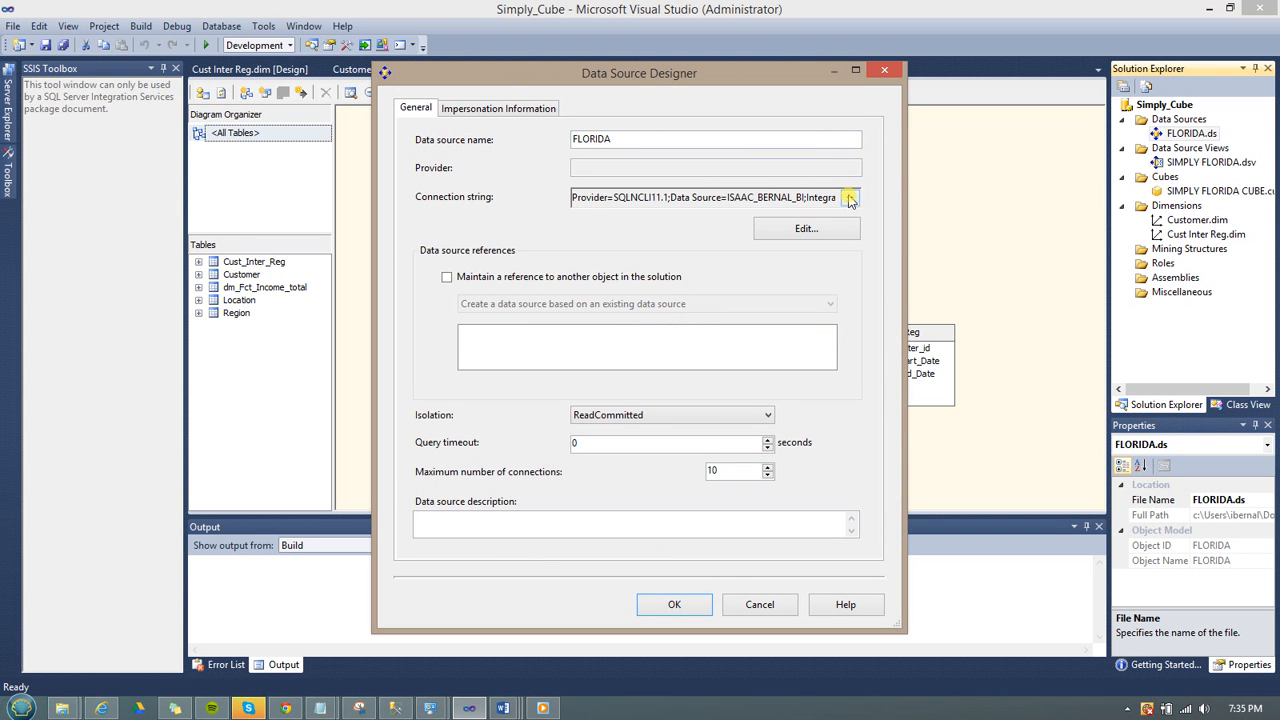
{"action": "left_click", "coordinate": [512, 109]}
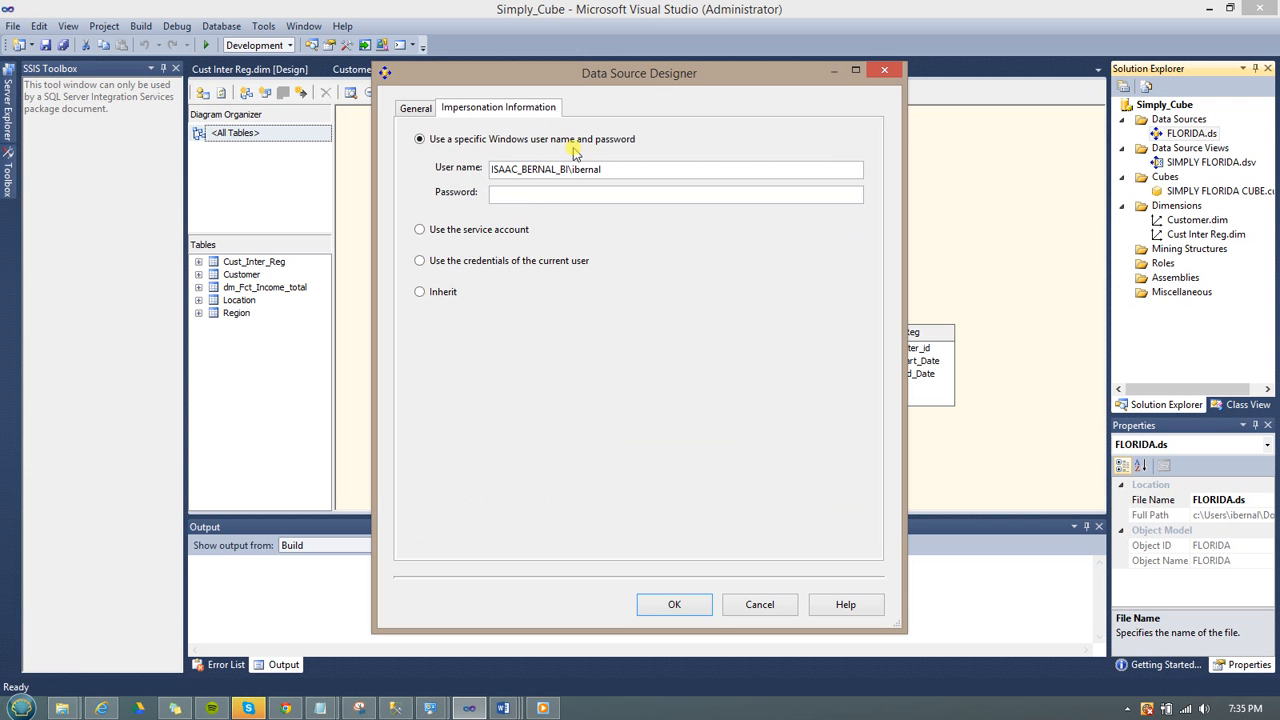
{"action": "left_click", "coordinate": [521, 199]}
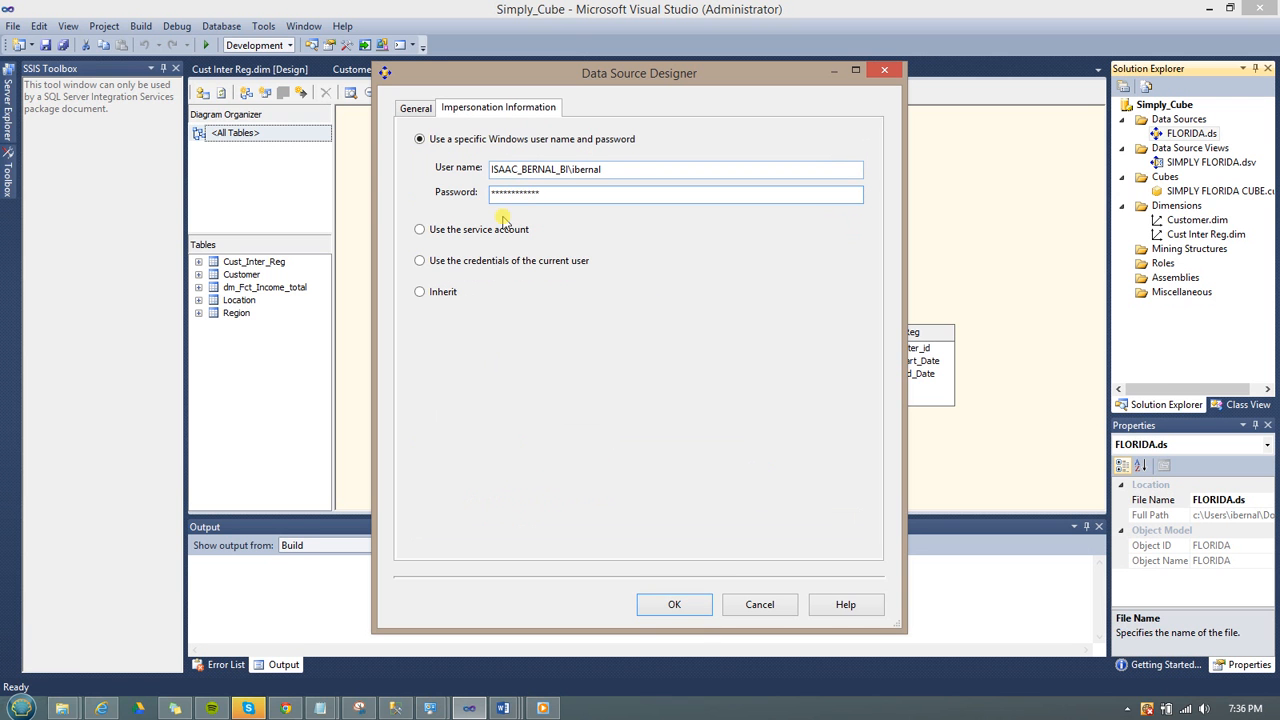
{"action": "left_click", "coordinate": [674, 604]}
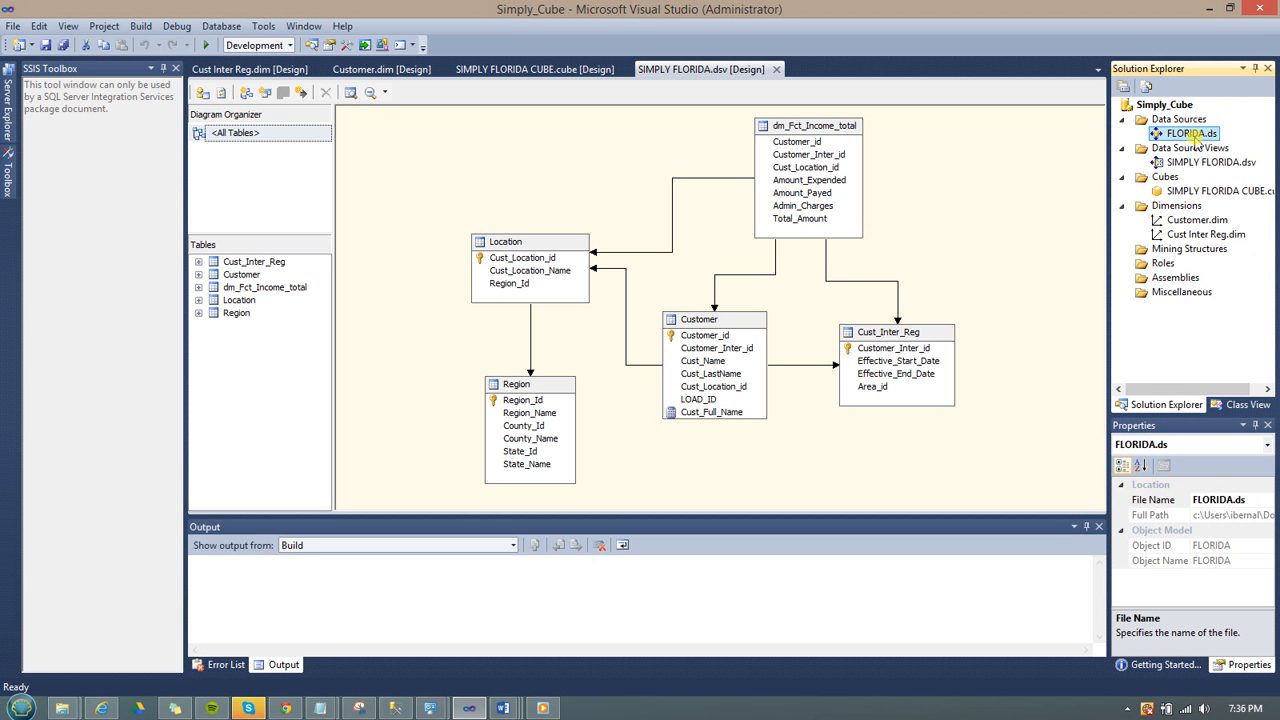
Examine the dm_Fct_Income_total fact table in the SIMPLY FLORIDA data source view diagram.
{"action": "left_click", "coordinate": [1191, 164]}
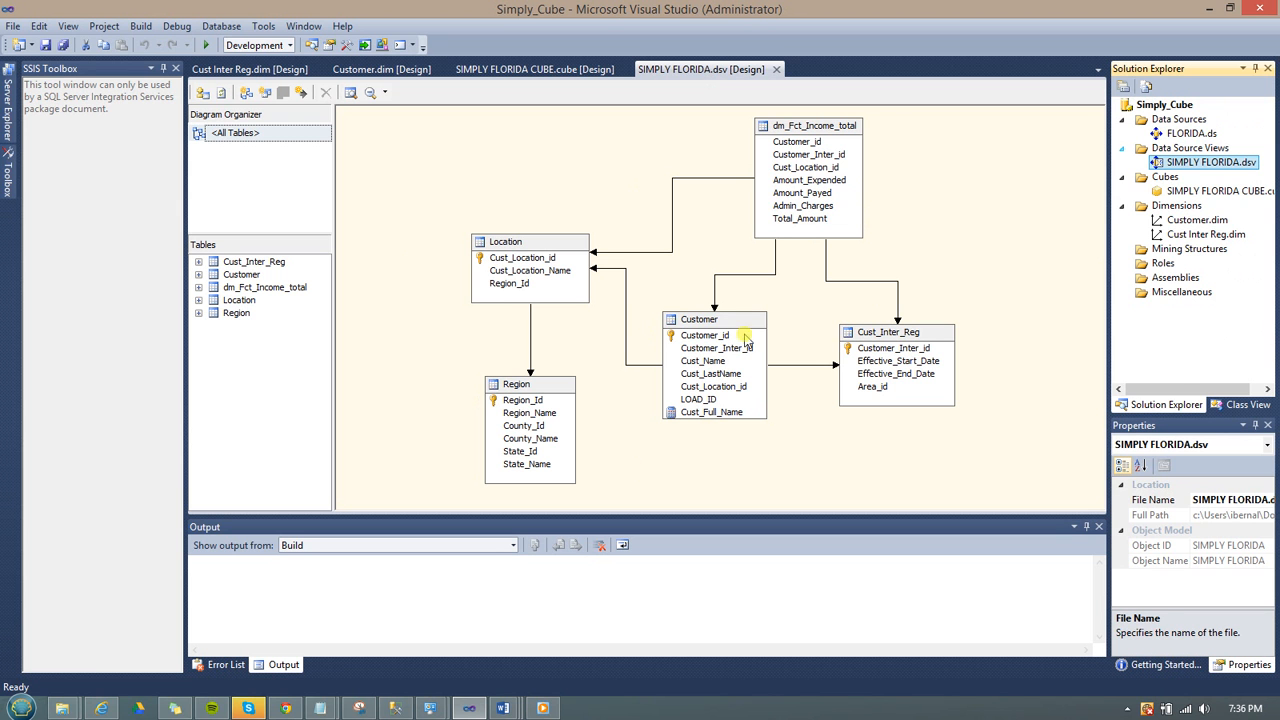
{"action": "left_click", "coordinate": [828, 127]}
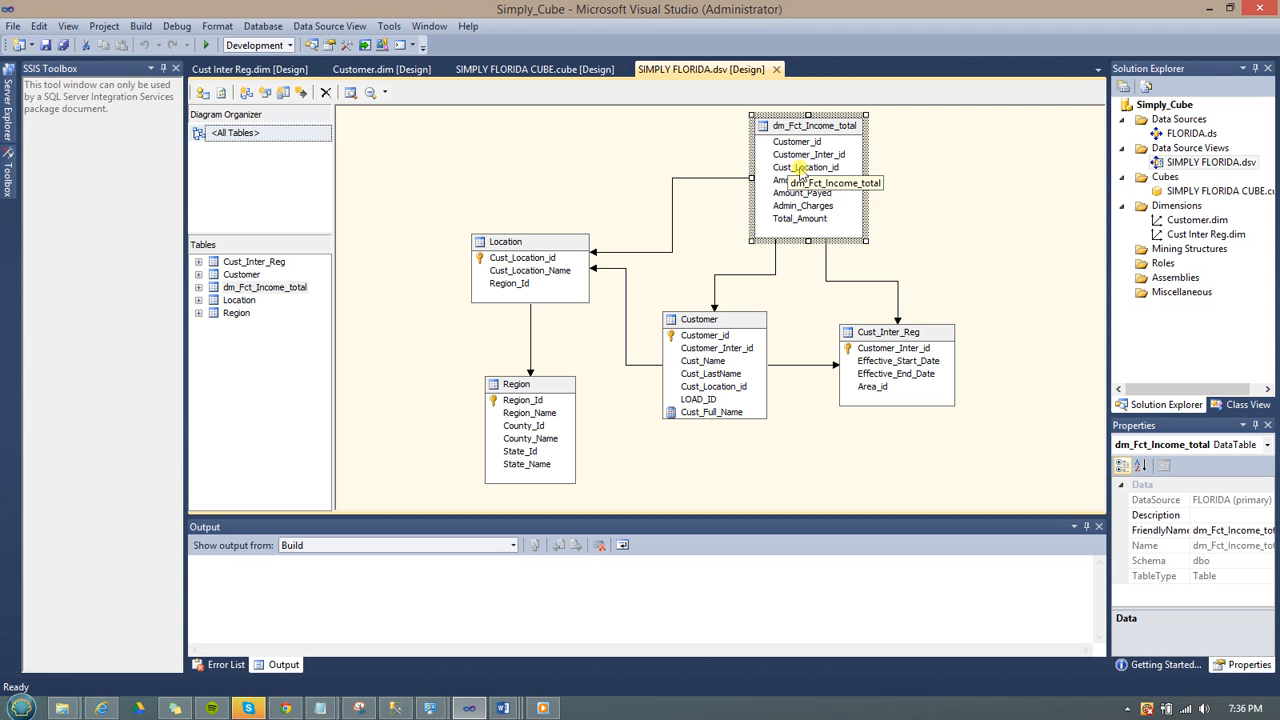
{"action": "left_click", "coordinate": [978, 234]}
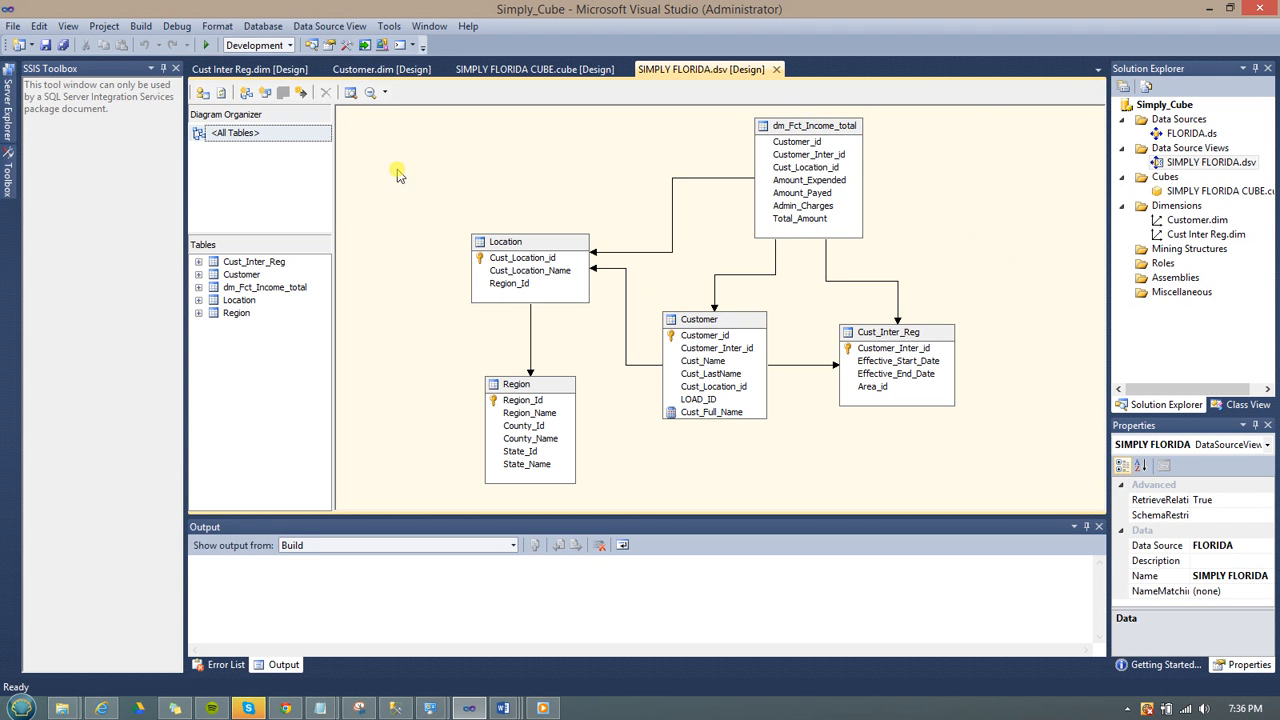
Examine the Cust_Inter_Reg and Customer columns and relationships, widen the table list, and inspect the Location table's Cust_Location_id column.
{"action": "left_click", "coordinate": [198, 262]}
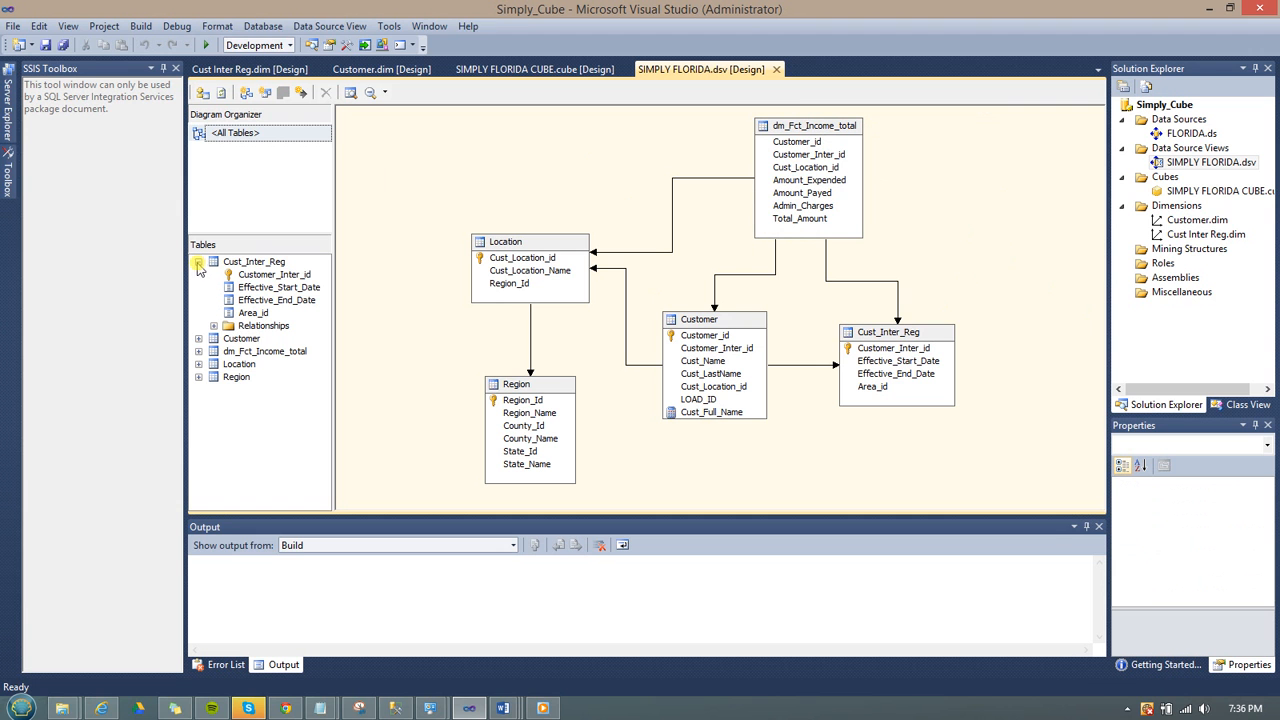
{"action": "left_click", "coordinate": [213, 327]}
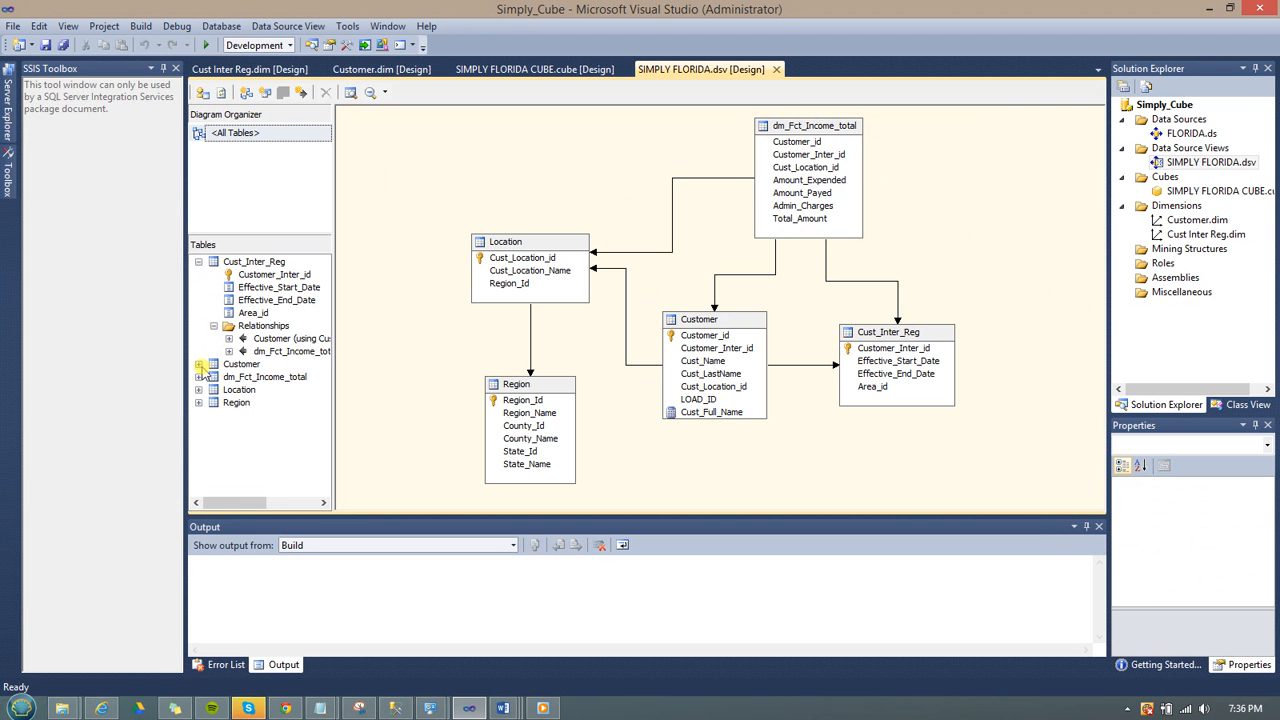
{"action": "left_click", "coordinate": [199, 364]}
{"action": "left_click", "coordinate": [214, 467]}
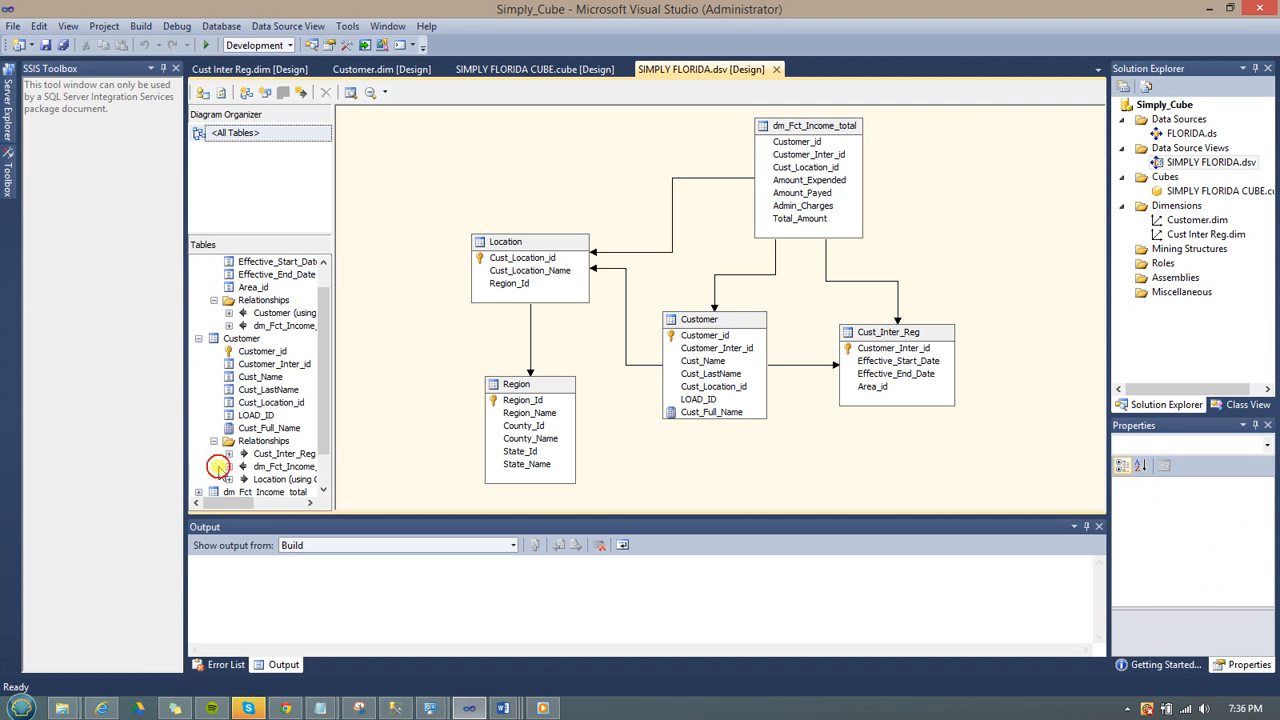
{"action": "left_click", "coordinate": [332, 392]}
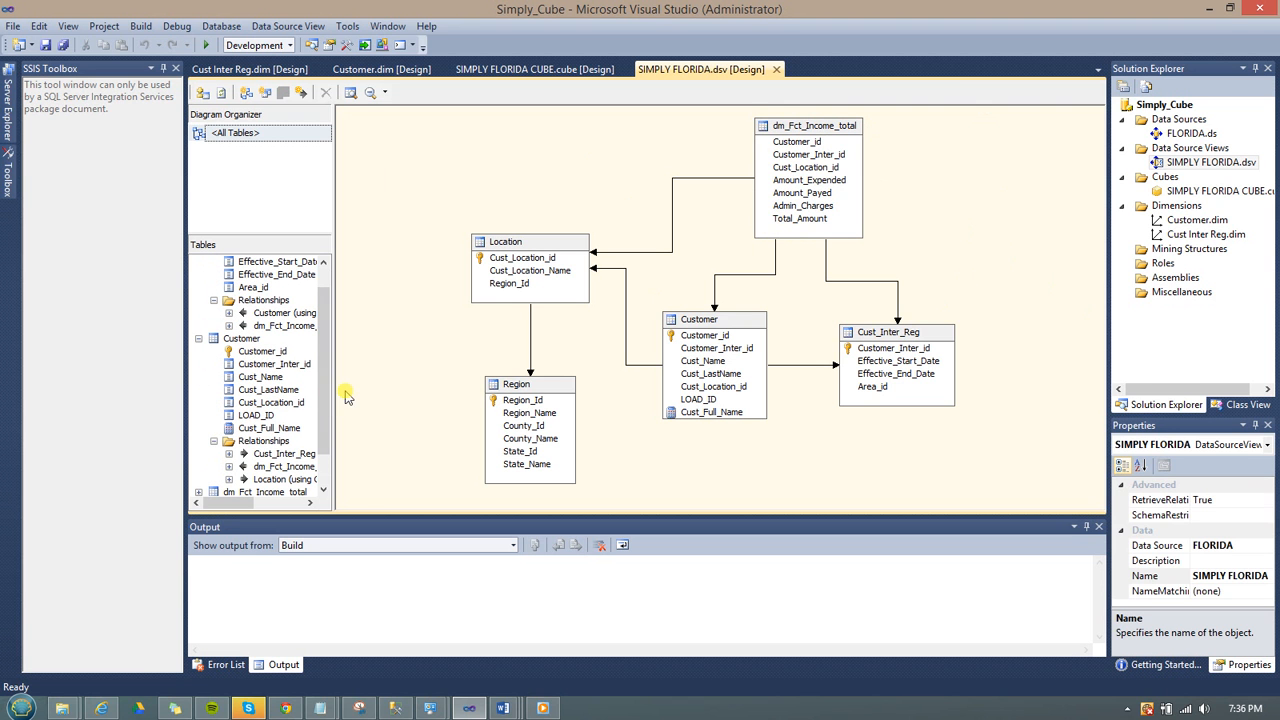
{"action": "left_click_drag", "start_coordinate": [333, 391], "coordinate": [357, 419]}
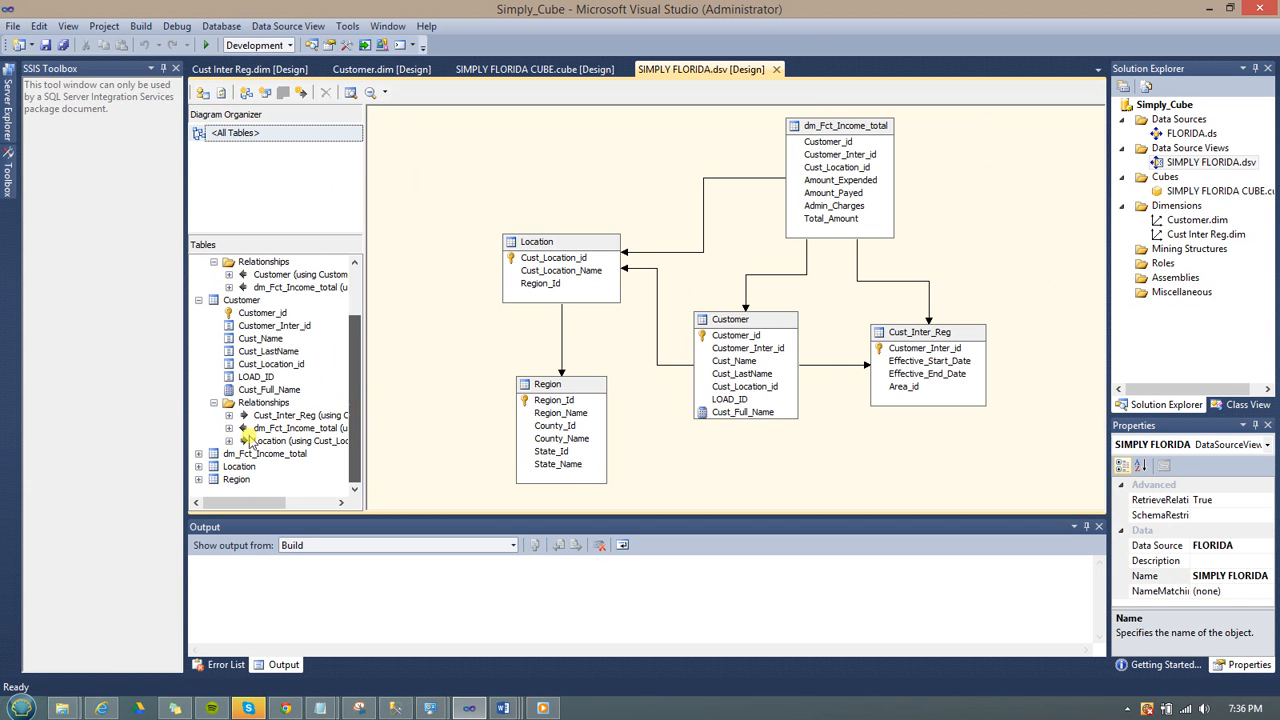
{"action": "left_click", "coordinate": [199, 467]}
{"action": "left_click", "coordinate": [286, 441]}
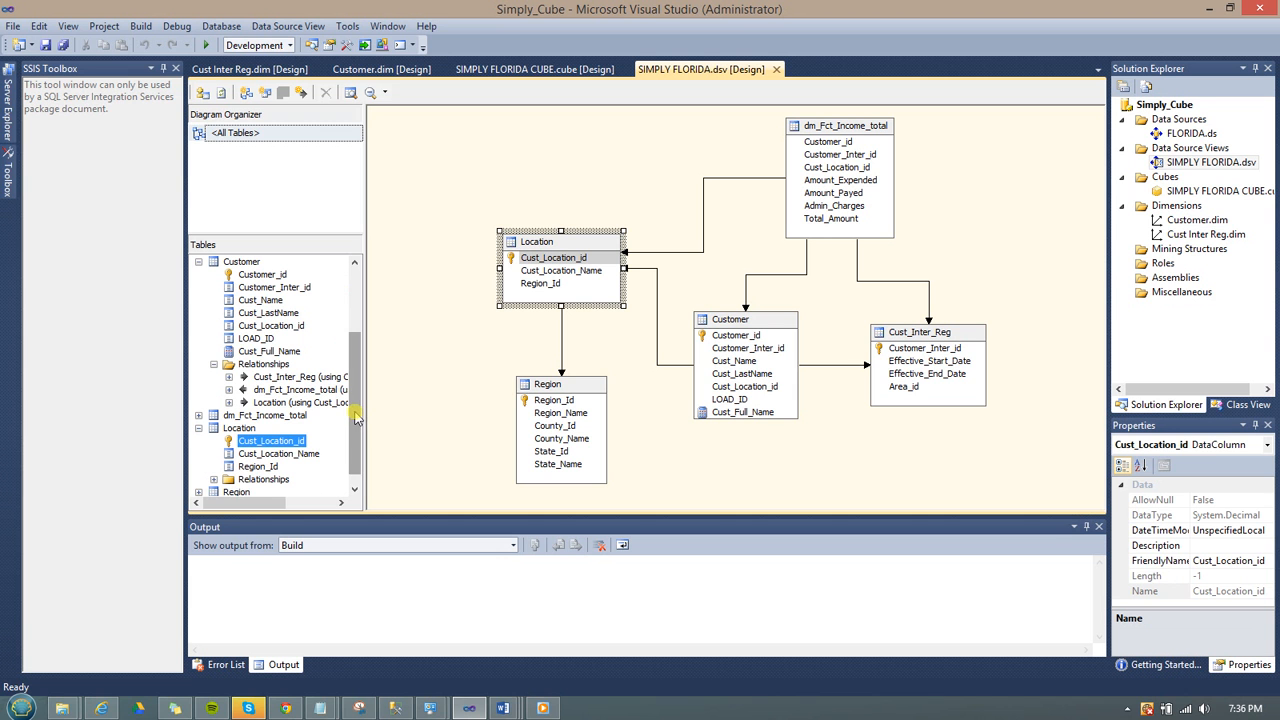
Inspect the columns and relationships of dm_Fct_Income_total, then collapse all expanded tables in the list.
{"action": "left_click_drag", "start_coordinate": [355, 418], "coordinate": [355, 329]}
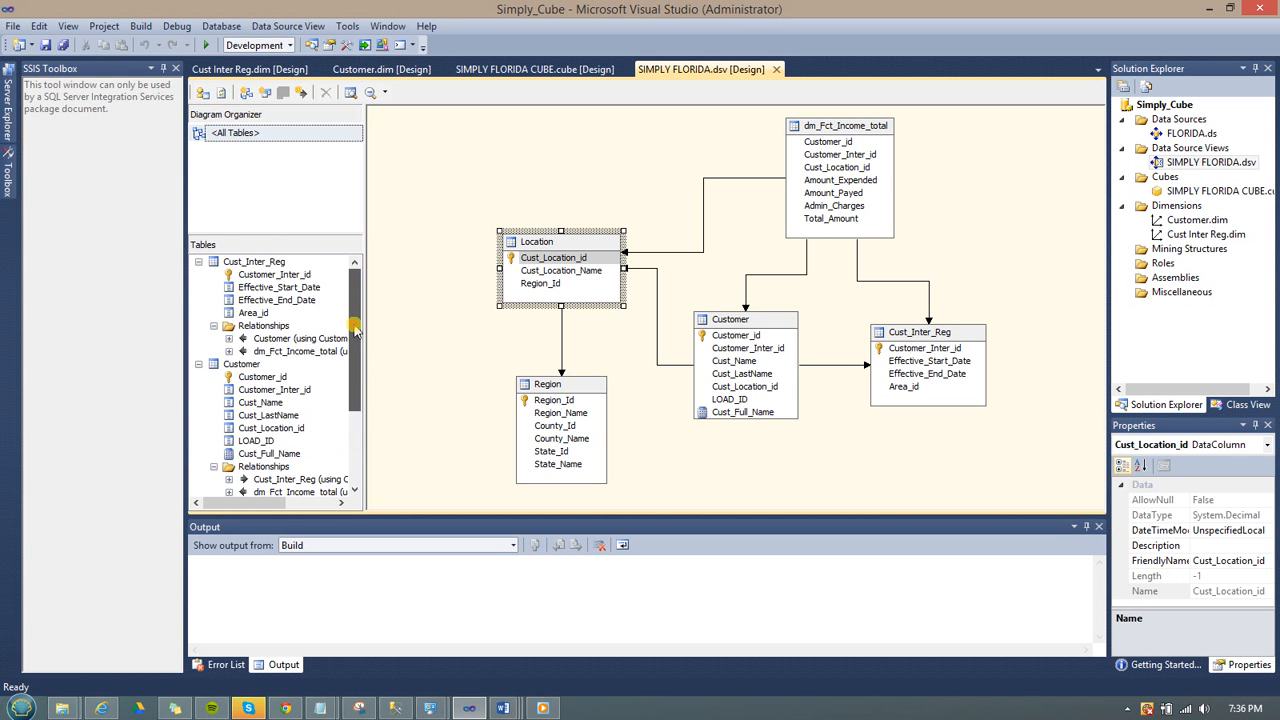
{"action": "left_click", "coordinate": [199, 364]}
{"action": "left_click", "coordinate": [199, 377]}
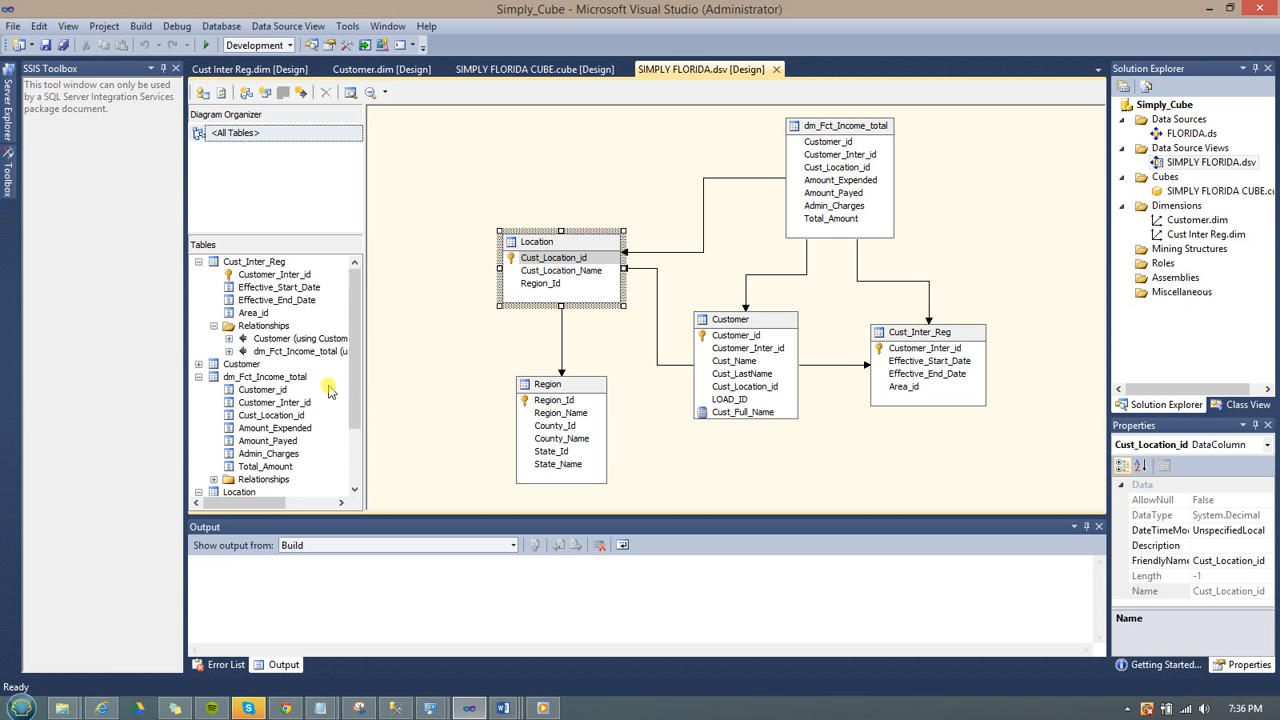
{"action": "left_click", "coordinate": [214, 479]}
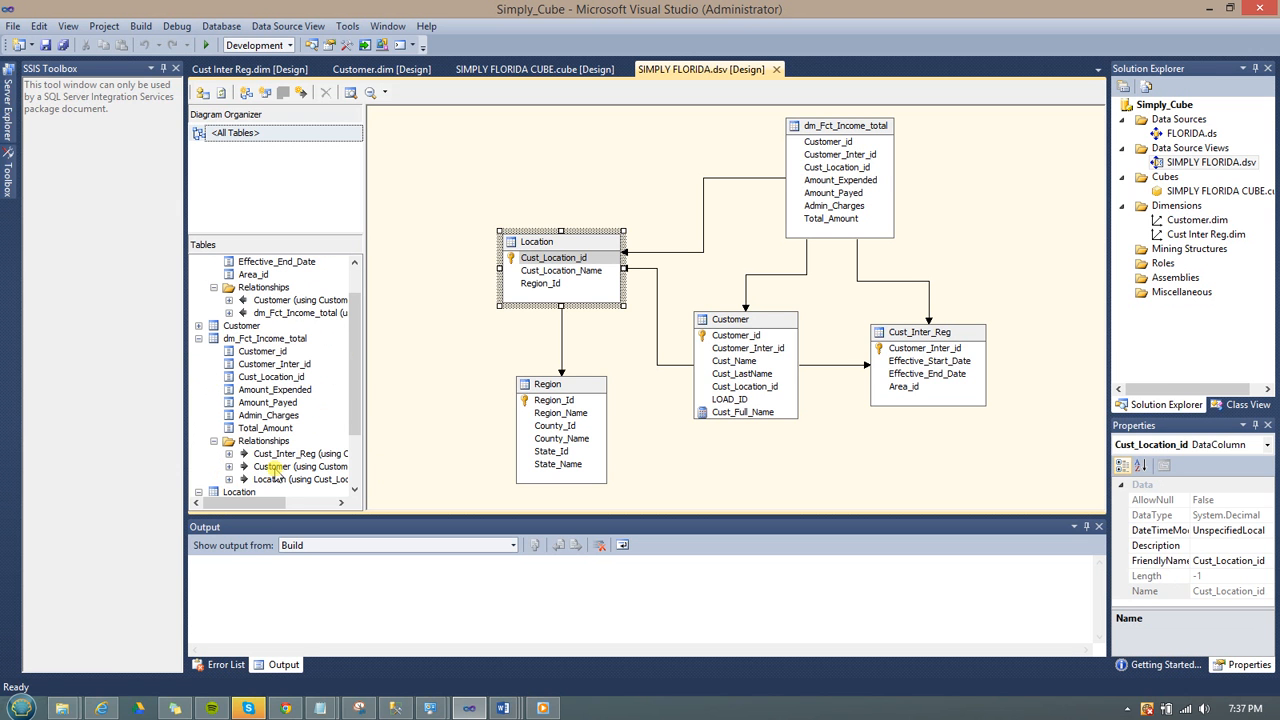
{"action": "left_click_drag", "start_coordinate": [355, 394], "coordinate": [356, 418]}
{"action": "left_click", "coordinate": [213, 402]}
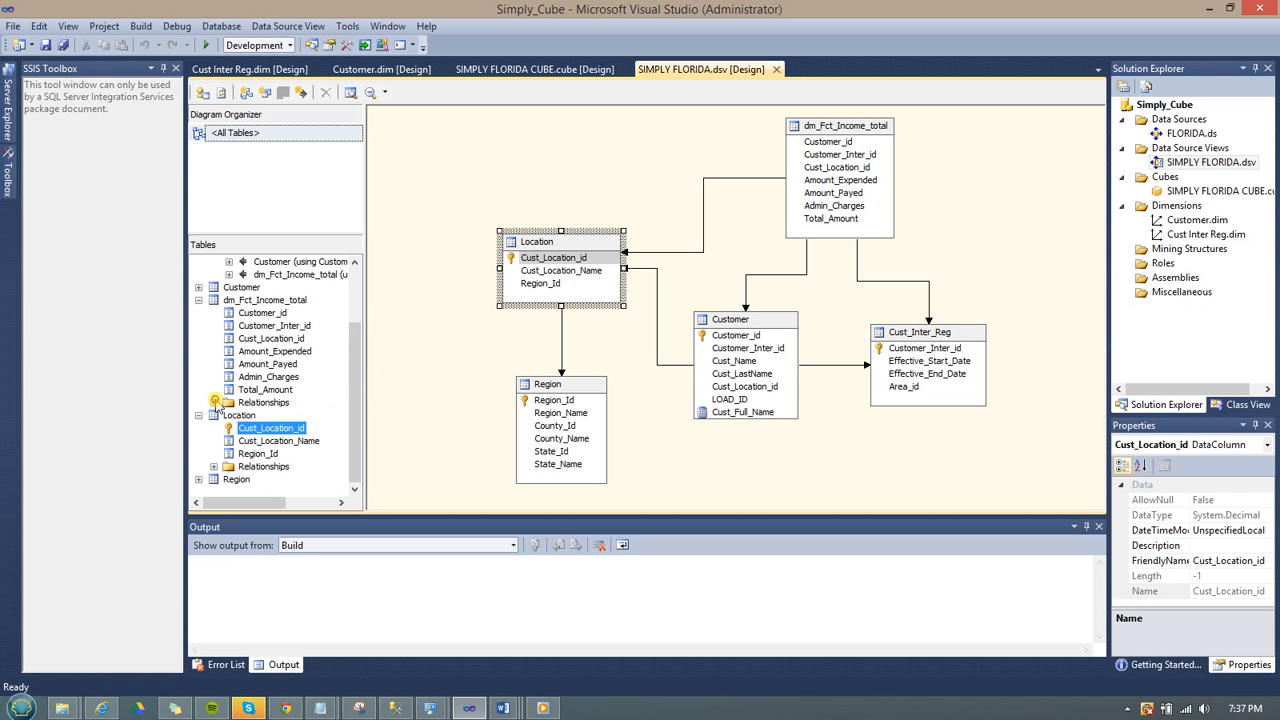
{"action": "left_click", "coordinate": [199, 312]}
{"action": "left_click", "coordinate": [199, 261]}
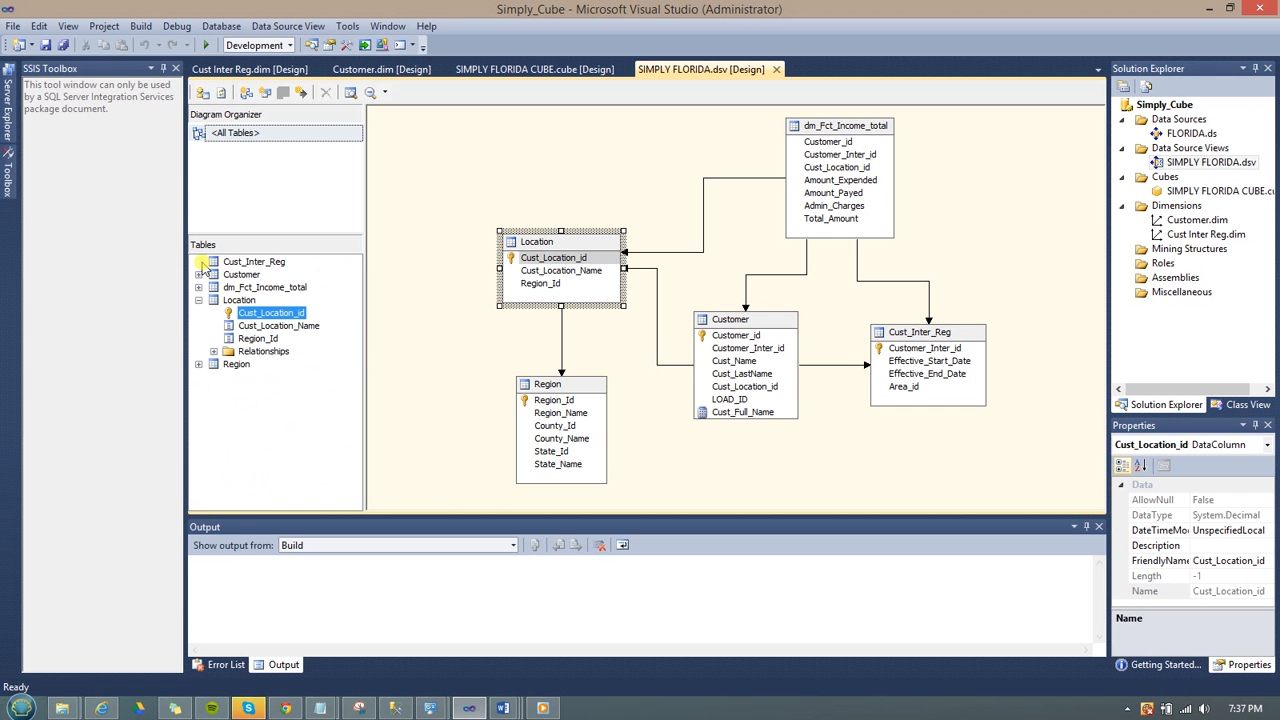
{"action": "left_click", "coordinate": [200, 302]}
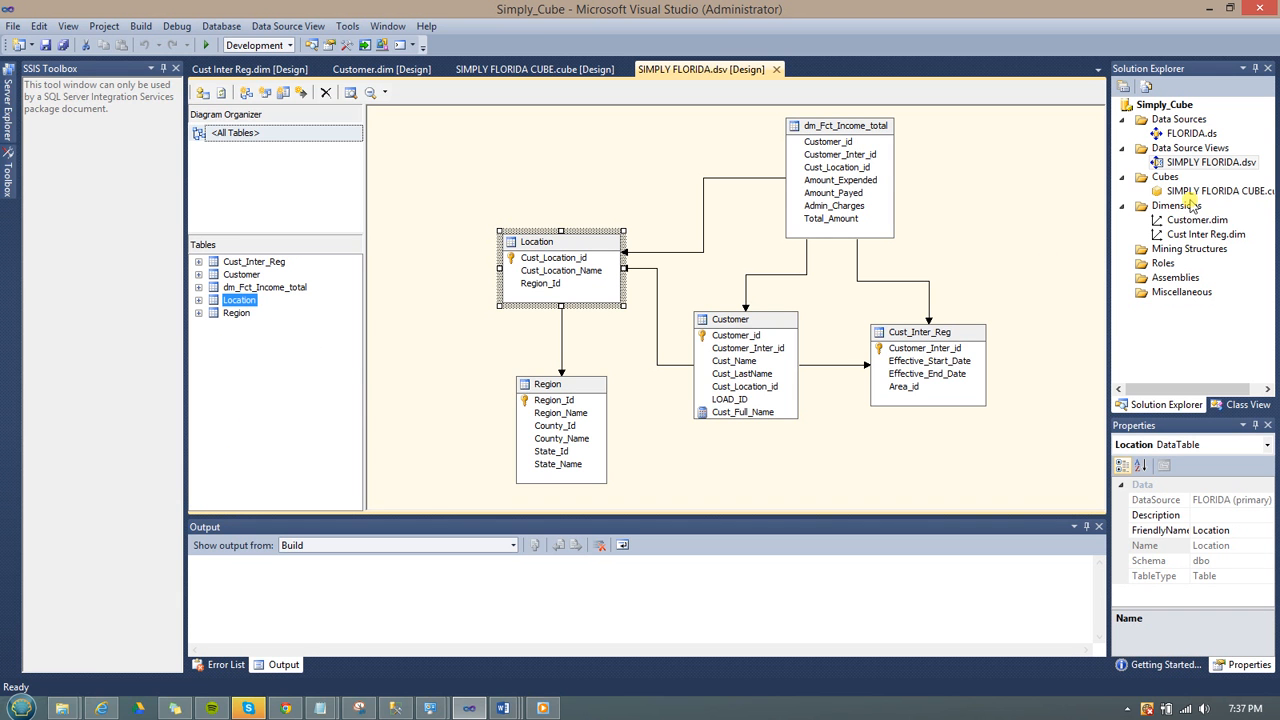
Open SIMPLY FLORIDA CUBE.cube and look over the table relationships in its cube structure.
{"action": "left_click", "coordinate": [1185, 191]}
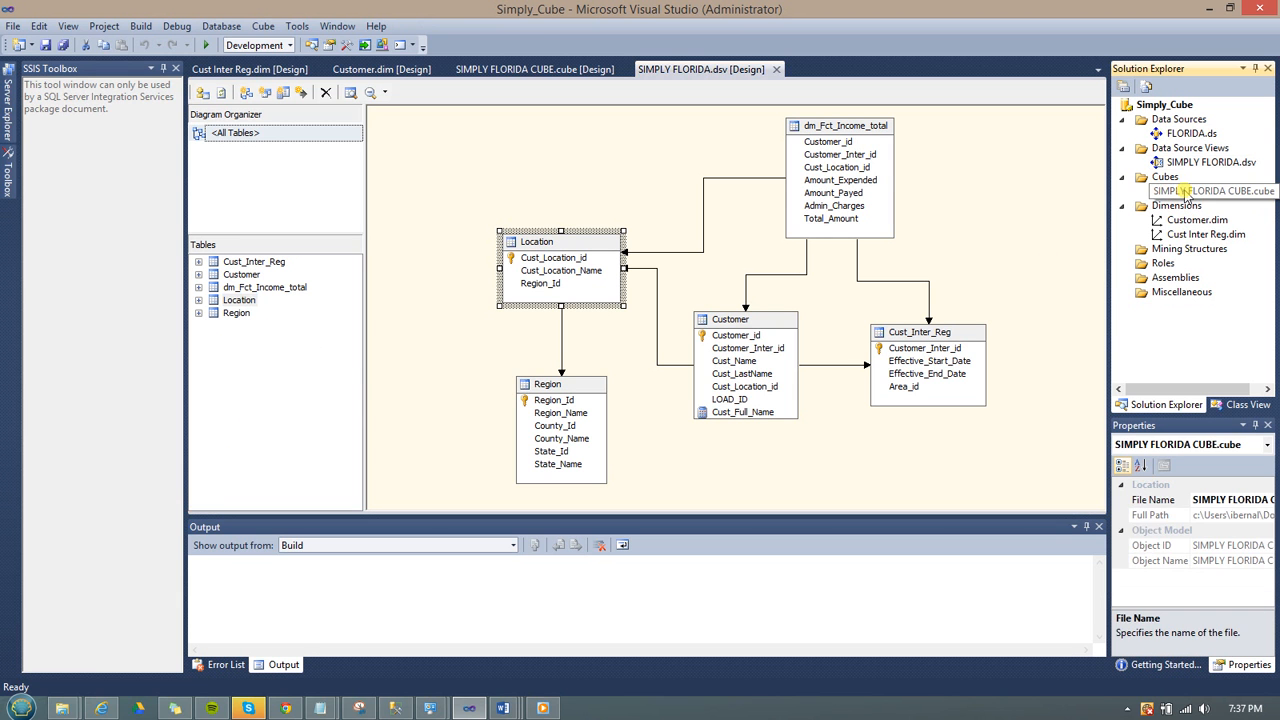
{"action": "double_click", "coordinate": [1185, 191]}
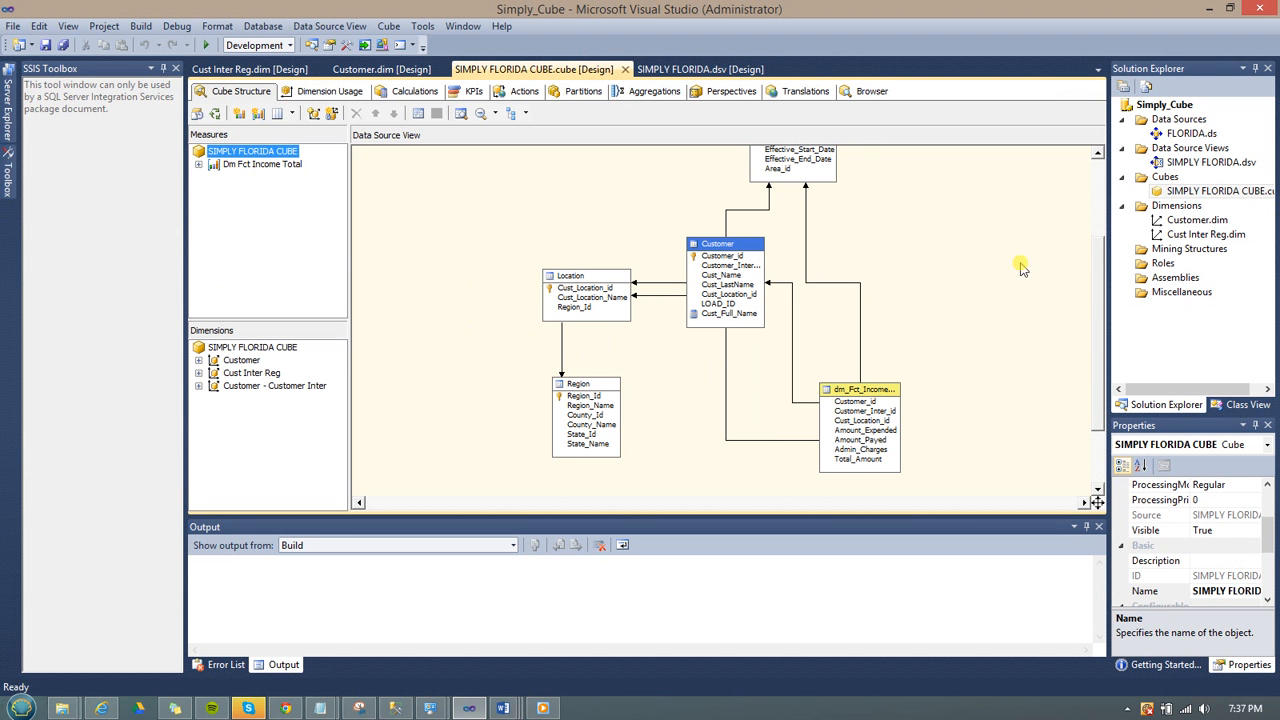
{"action": "mouse_move", "coordinate": [1099, 308]}
{"action": "left_mouse_down"}
{"action": "mouse_move", "coordinate": [1094, 248]}
{"action": "mouse_move", "coordinate": [1104, 309]}
{"action": "left_mouse_up"}
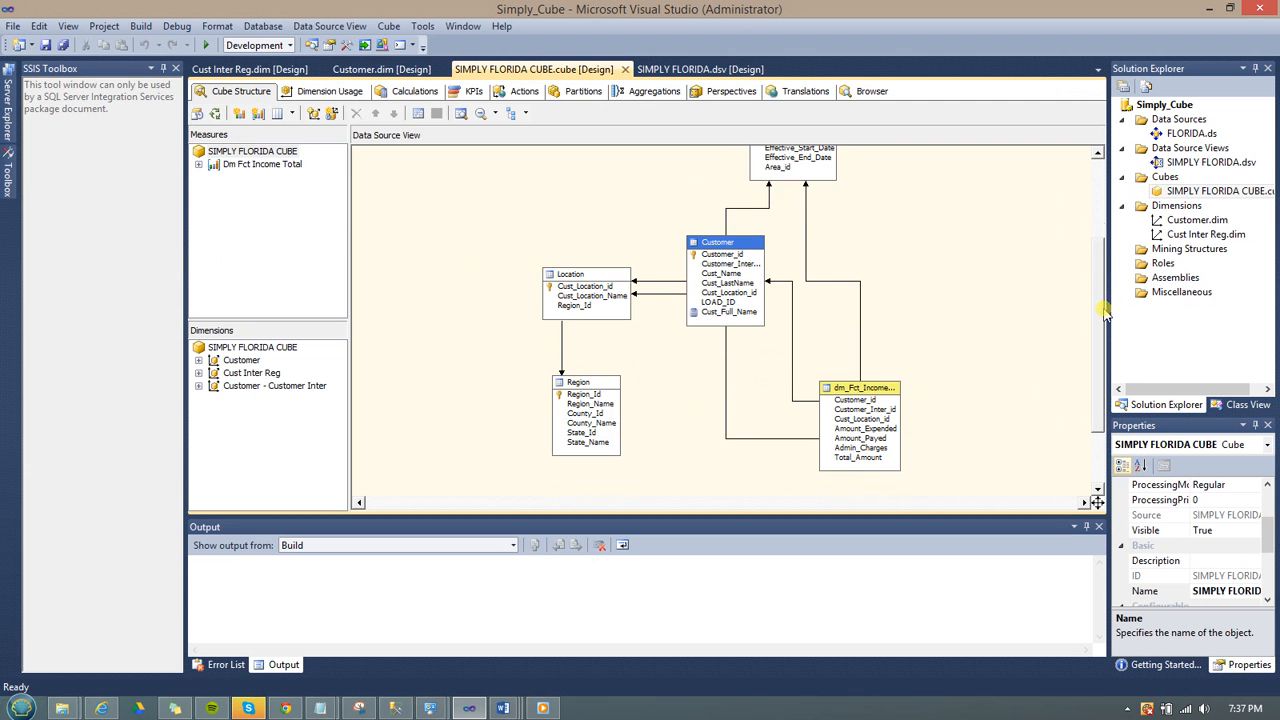
Inspect the dm_Fct_Income_total fact table and each measure of the Dm Fct Income Total group in the cube structure.
{"action": "left_click", "coordinate": [864, 392]}
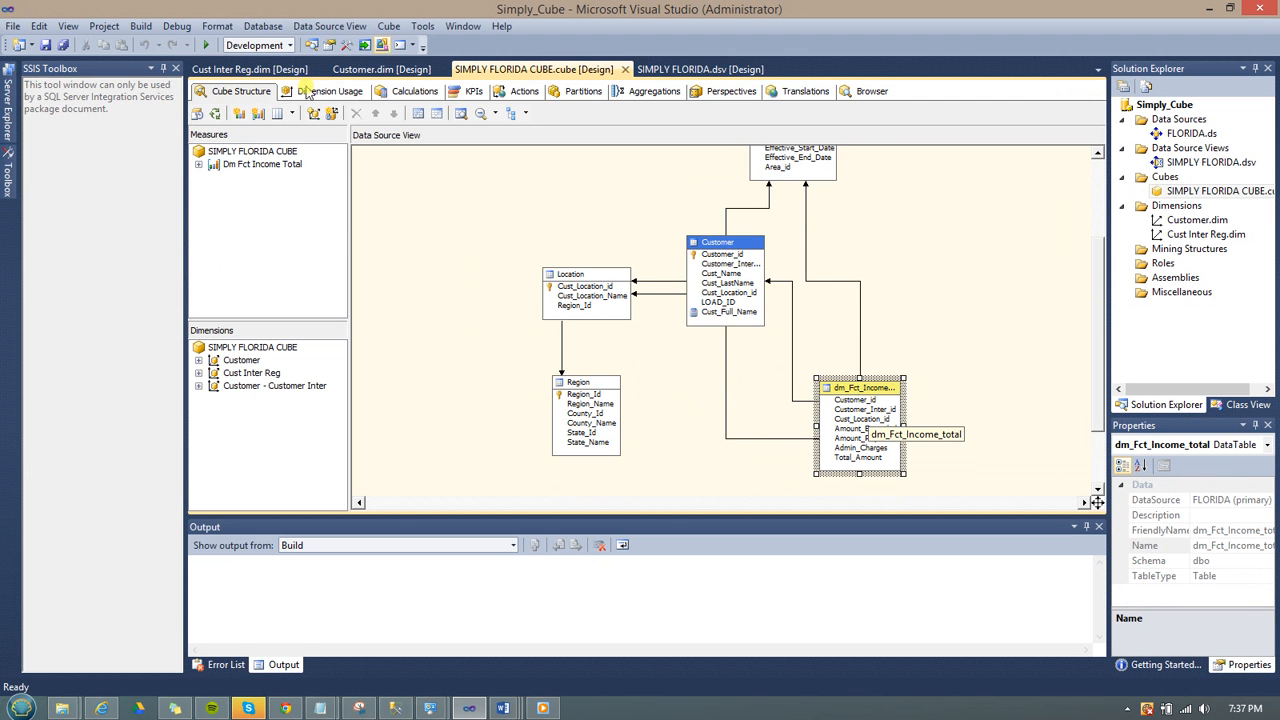
{"action": "left_click", "coordinate": [199, 165]}
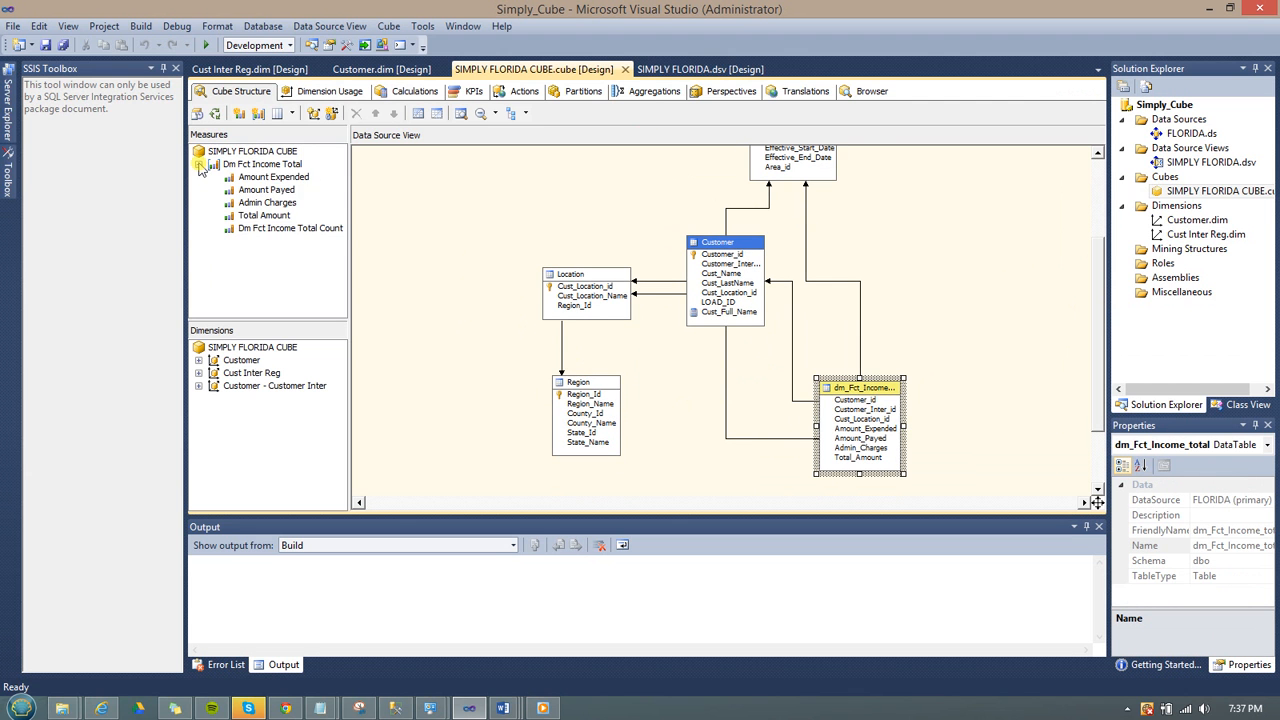
{"action": "left_click", "coordinate": [290, 177]}
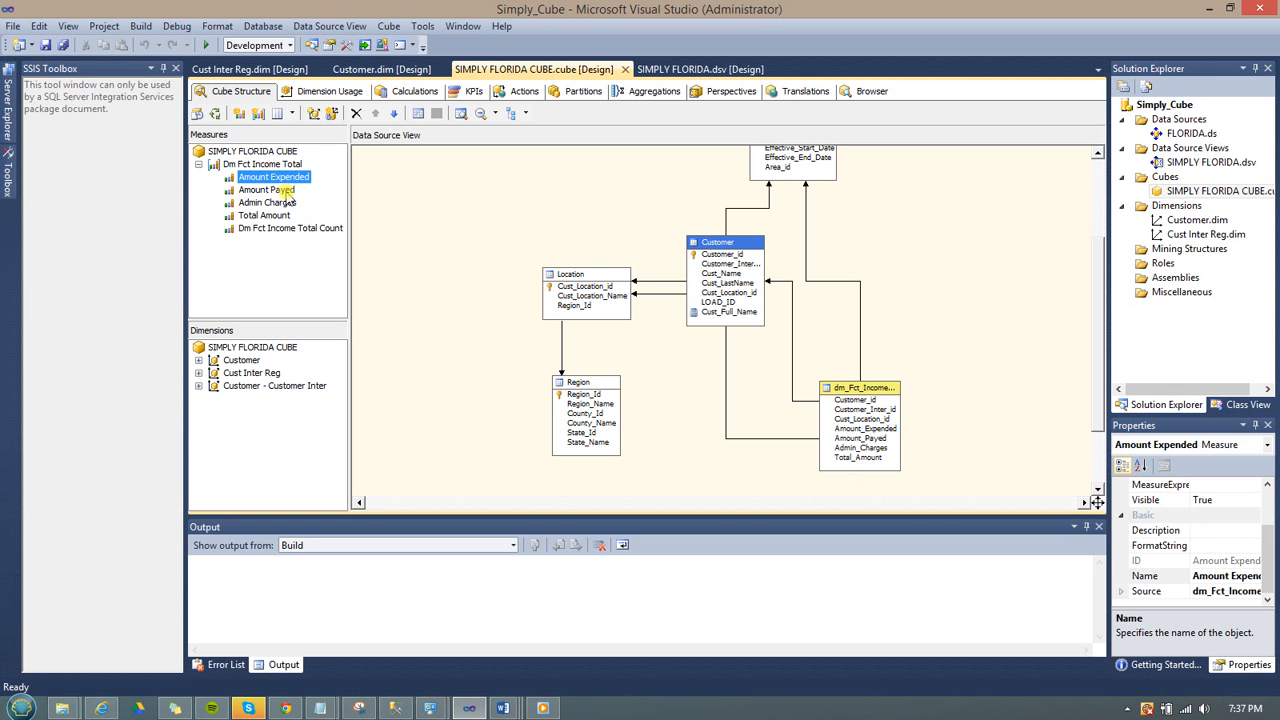
{"action": "left_click", "coordinate": [282, 190]}
{"action": "left_click", "coordinate": [283, 204]}
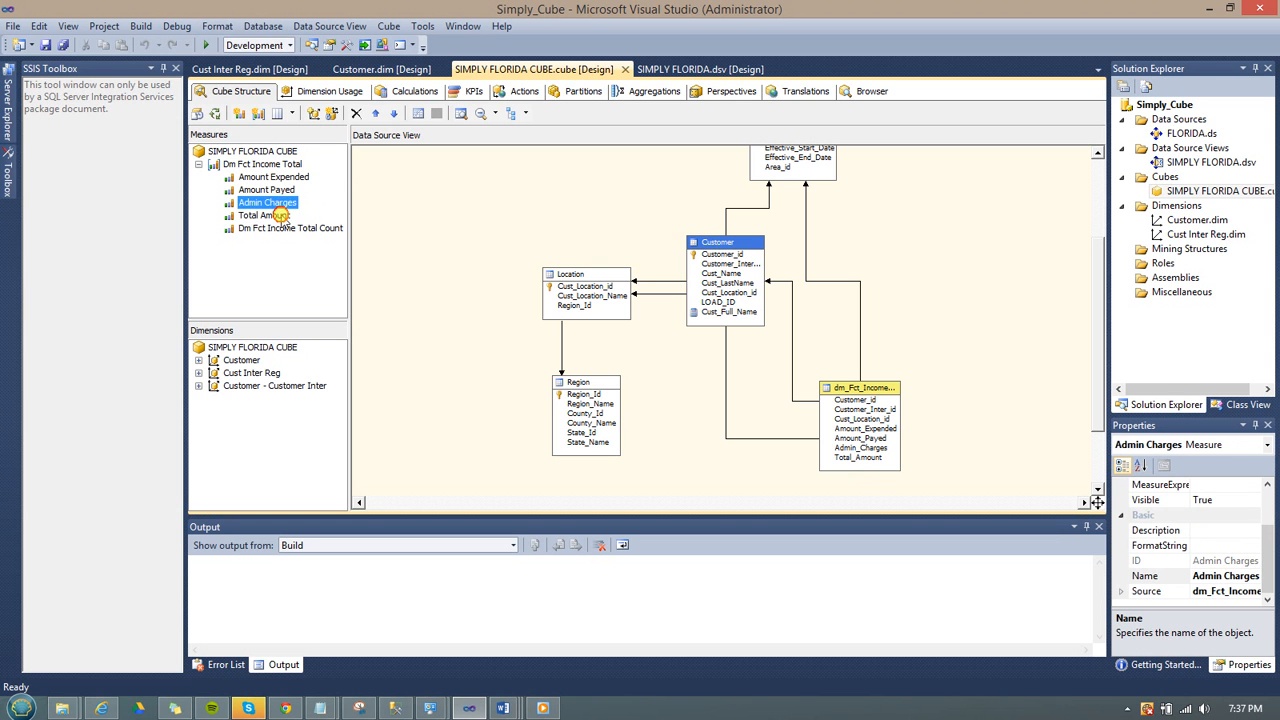
{"action": "left_click", "coordinate": [279, 216]}
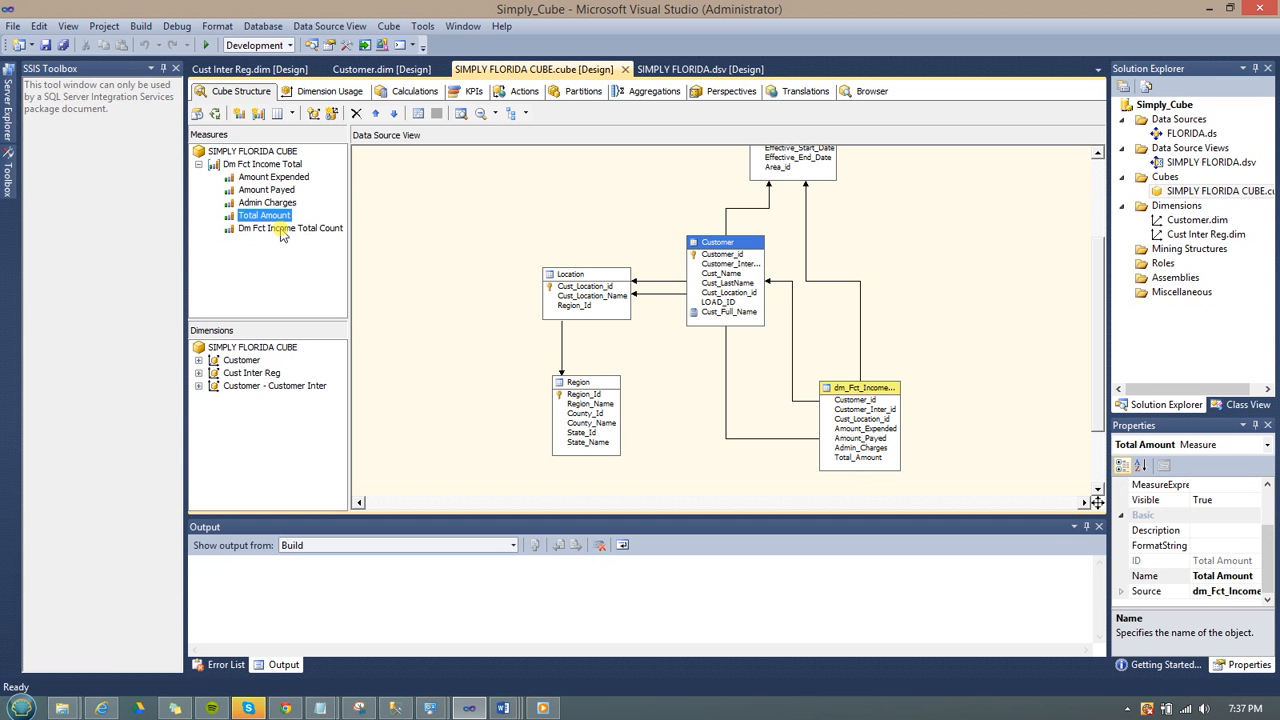
{"action": "left_click", "coordinate": [282, 229]}
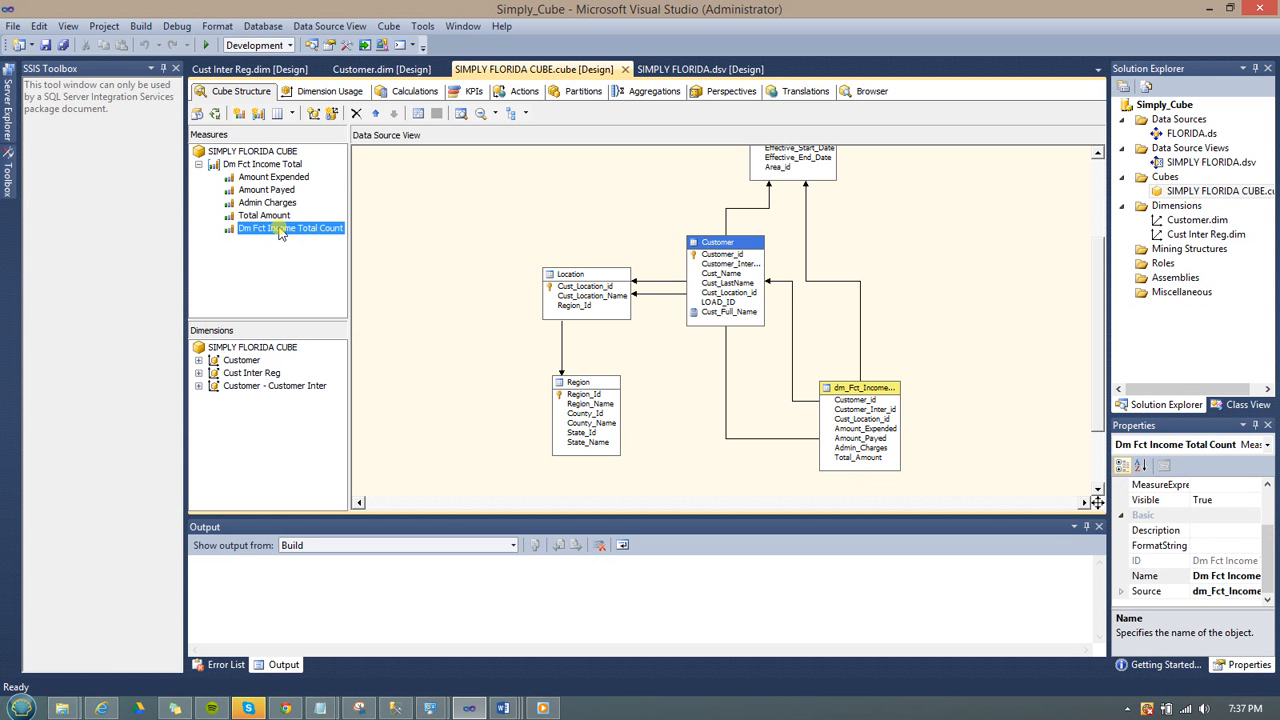
{"action": "left_click", "coordinate": [265, 217]}
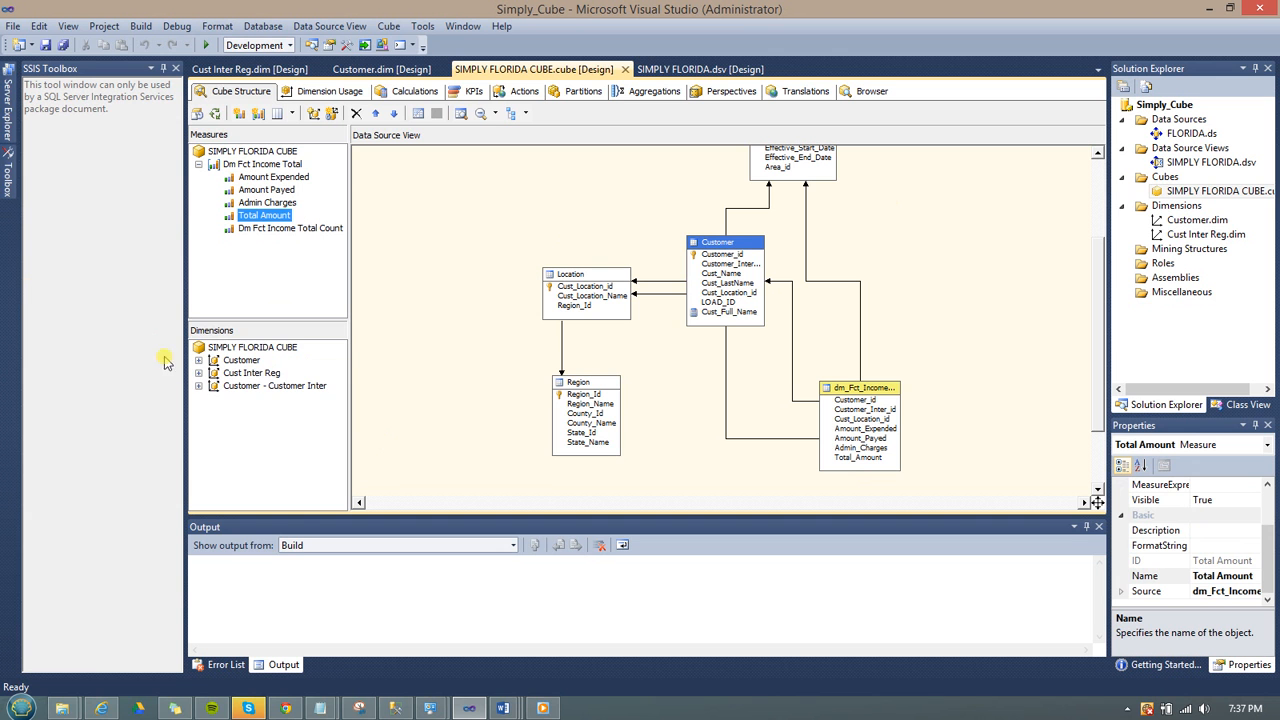
Inspect the Customer, Cust Inter Reg and Customer - Customer Inter dimensions, expanding the attributes of Customer and Customer - Customer Inter.
{"action": "left_click", "coordinate": [198, 360]}
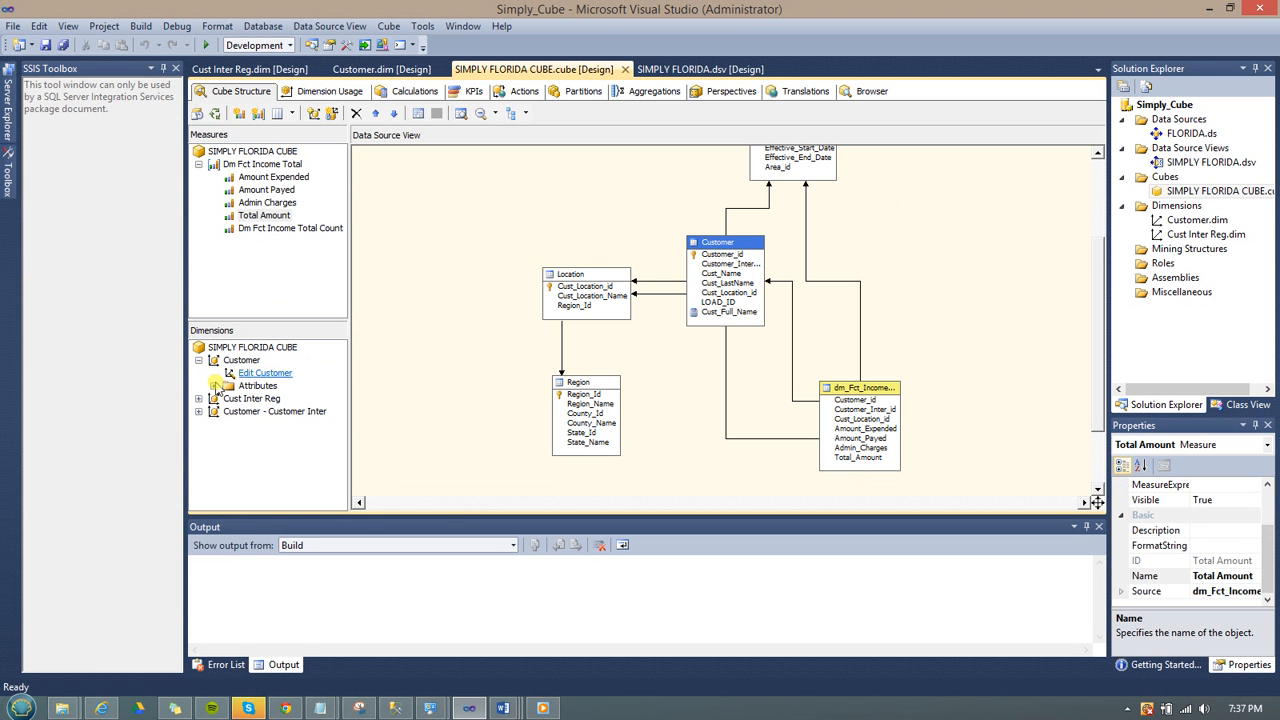
{"action": "left_click", "coordinate": [214, 386]}
{"action": "left_click", "coordinate": [199, 437]}
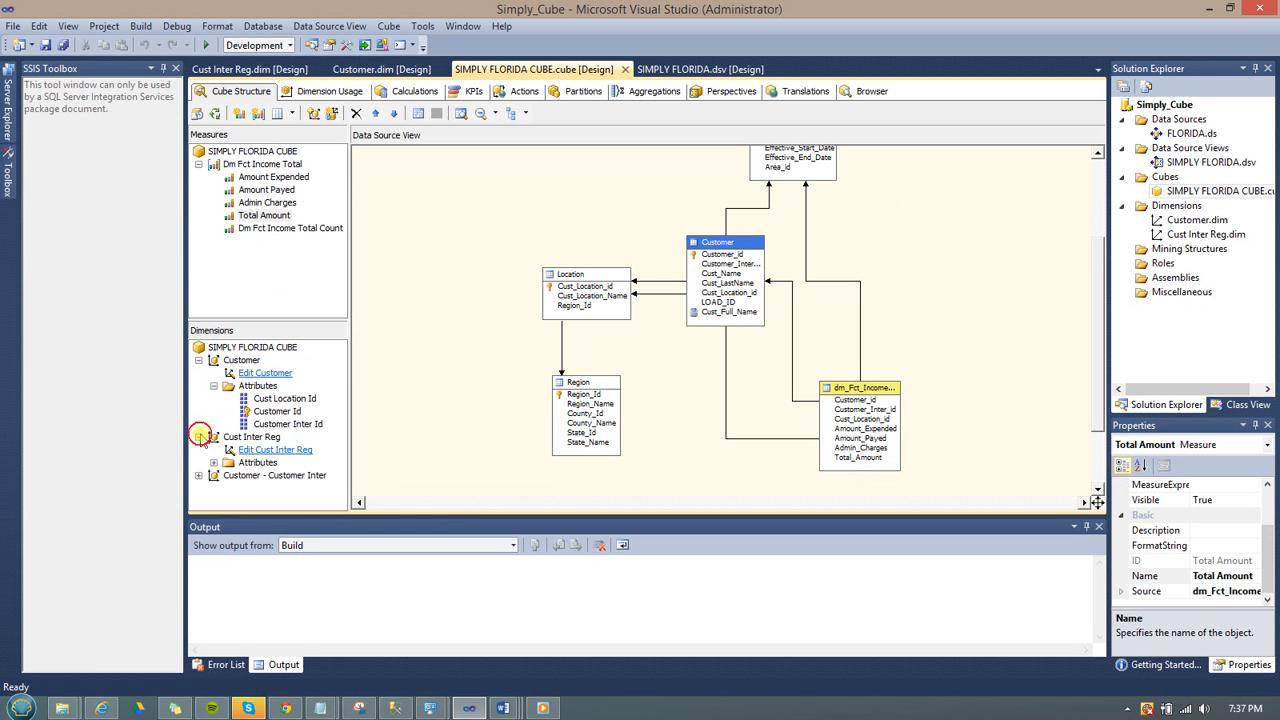
{"action": "left_click", "coordinate": [199, 475]}
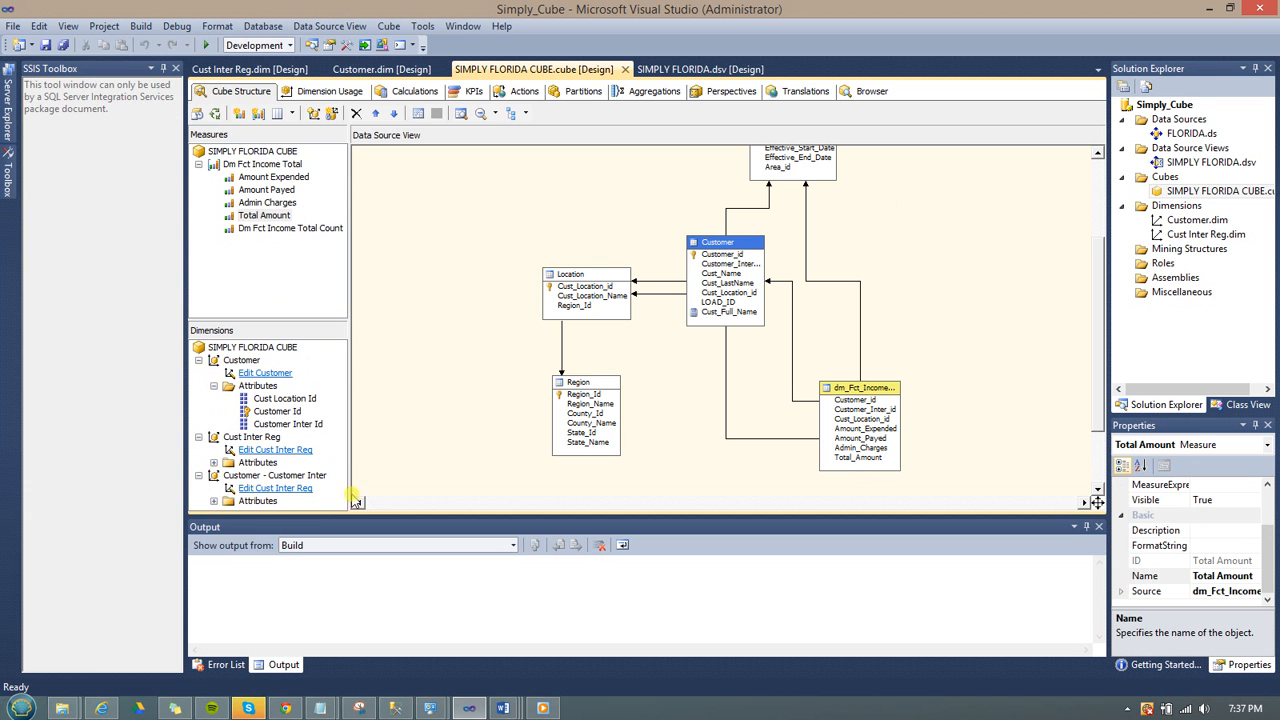
{"action": "left_click", "coordinate": [214, 501]}
{"action": "mouse_move", "coordinate": [339, 468]}
{"action": "left_mouse_down"}
{"action": "mouse_move", "coordinate": [342, 446]}
{"action": "mouse_move", "coordinate": [340, 480]}
{"action": "left_mouse_up"}
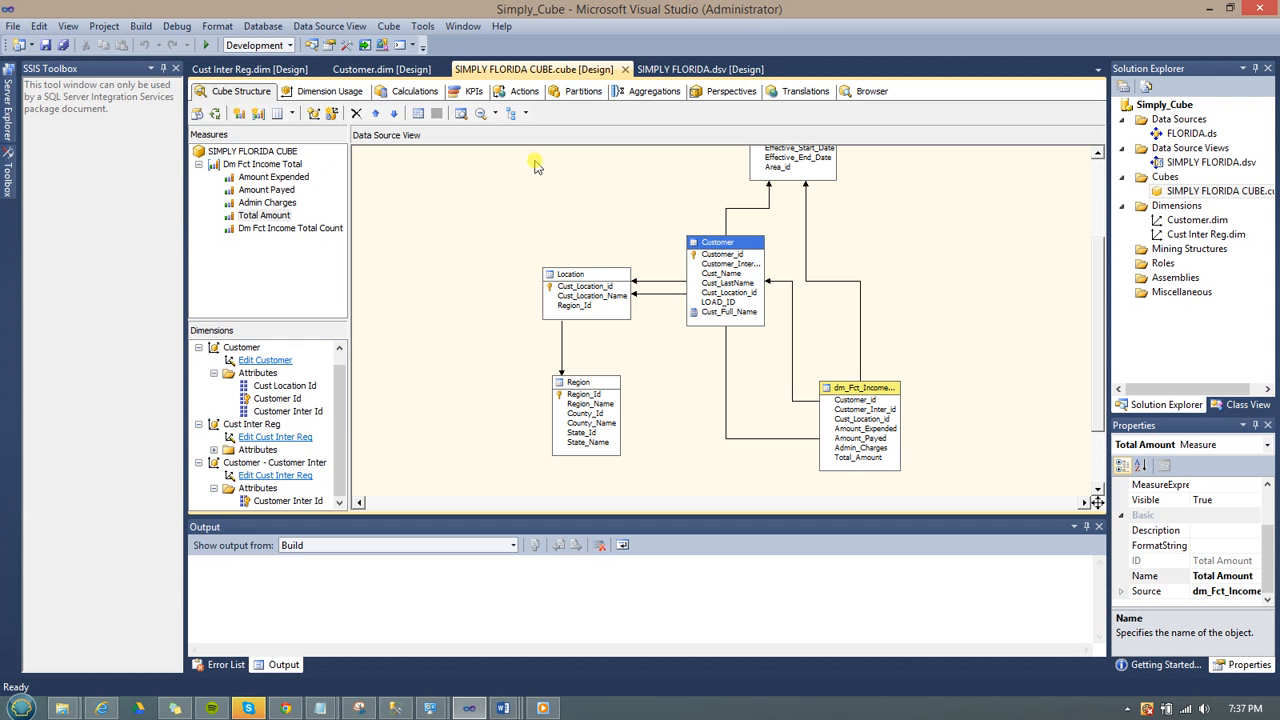
{"action": "left_click", "coordinate": [248, 348]}
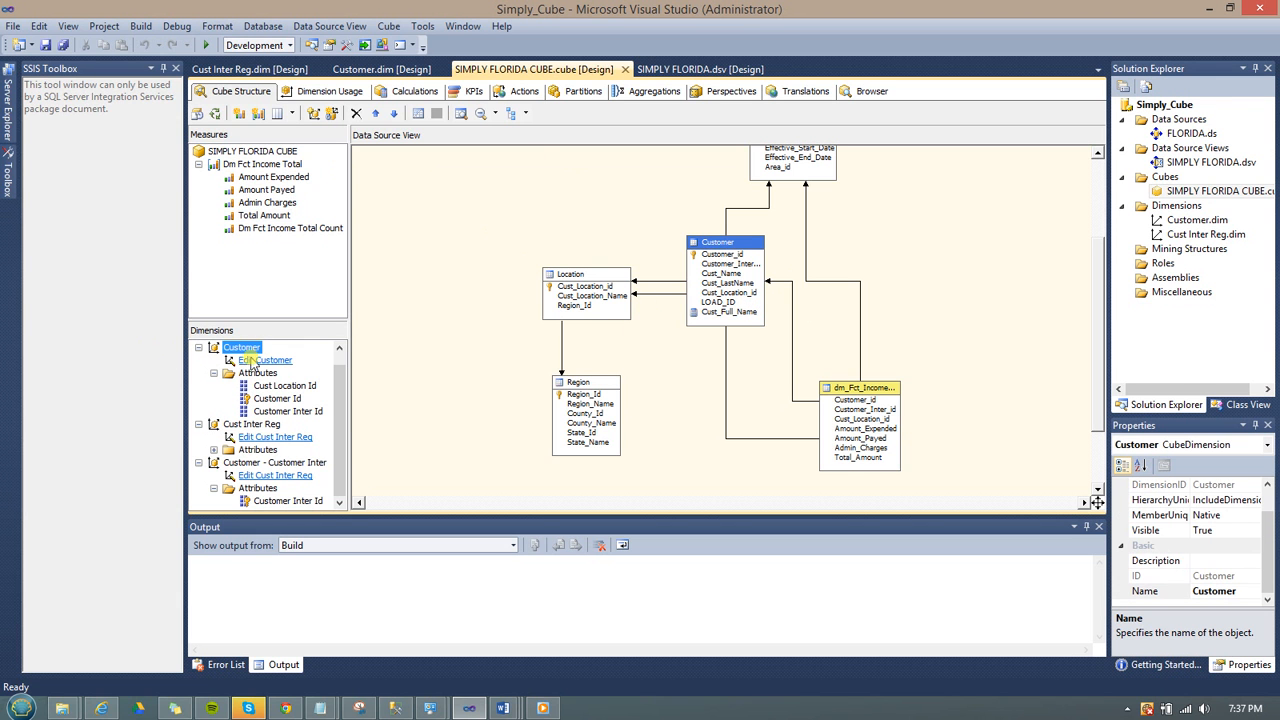
{"action": "left_click", "coordinate": [250, 426]}
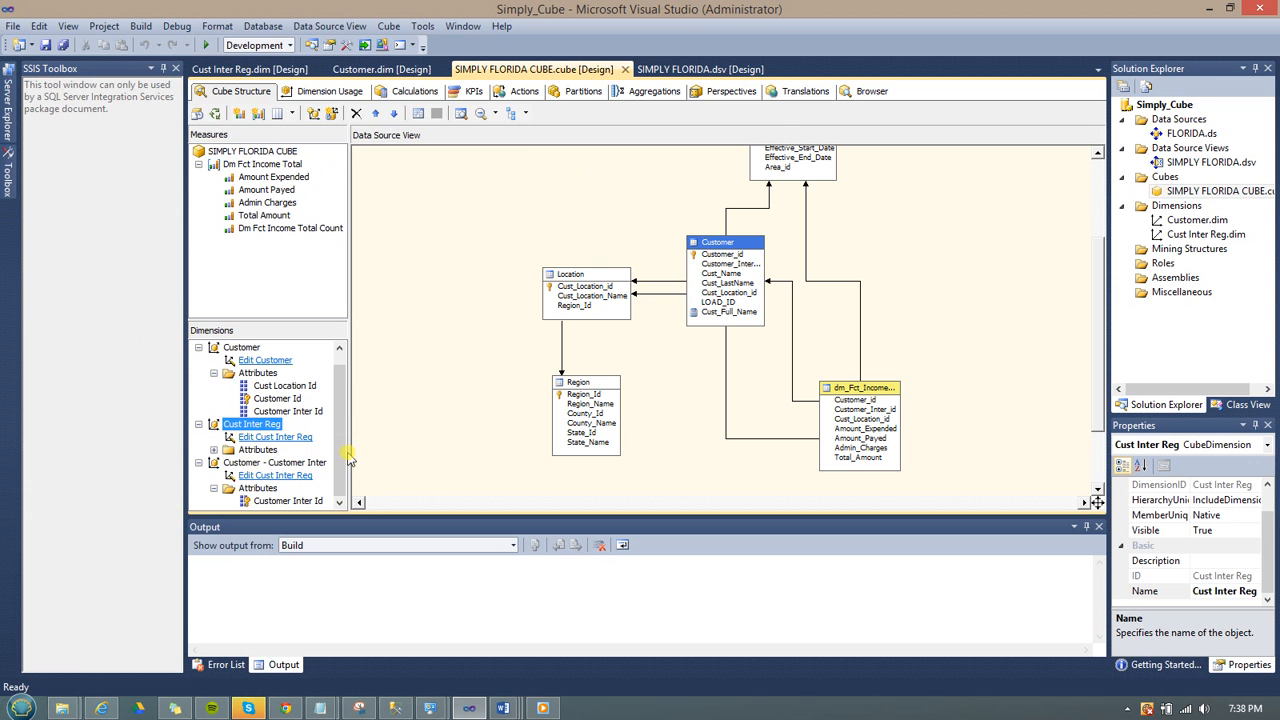
{"action": "left_click_drag", "start_coordinate": [346, 366], "coordinate": [346, 334]}
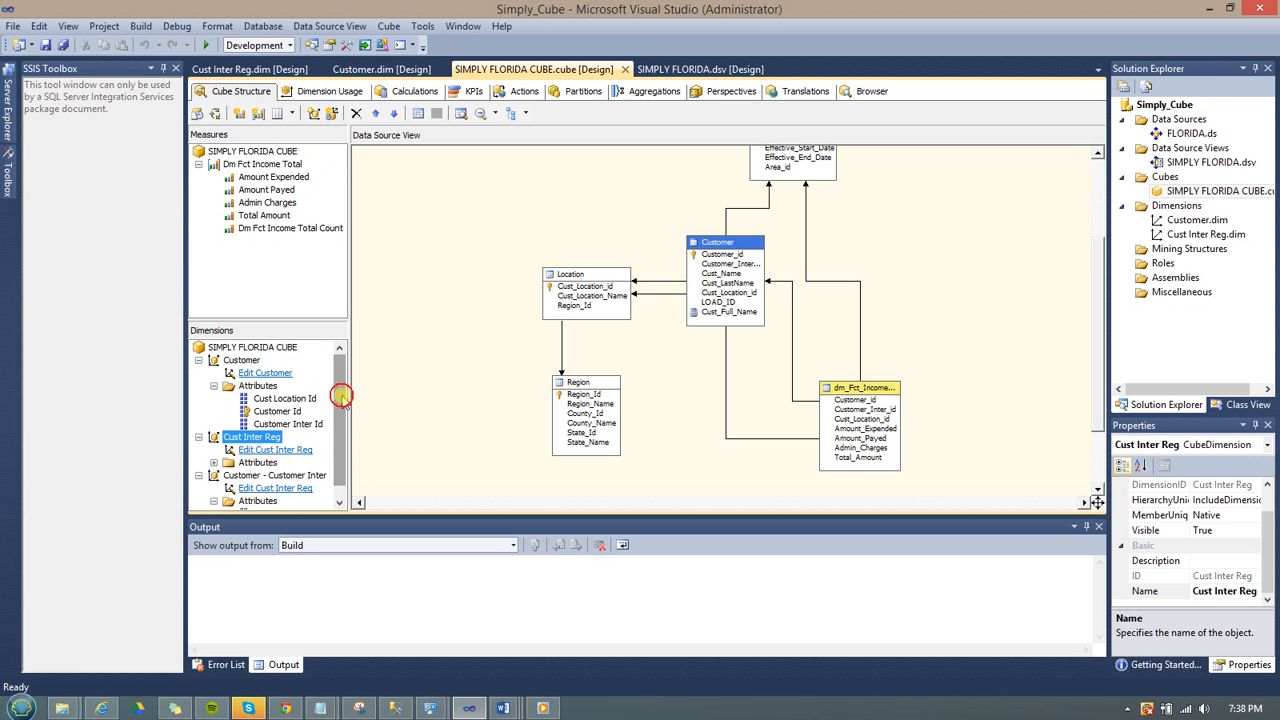
{"action": "left_click_drag", "start_coordinate": [341, 397], "coordinate": [358, 473]}
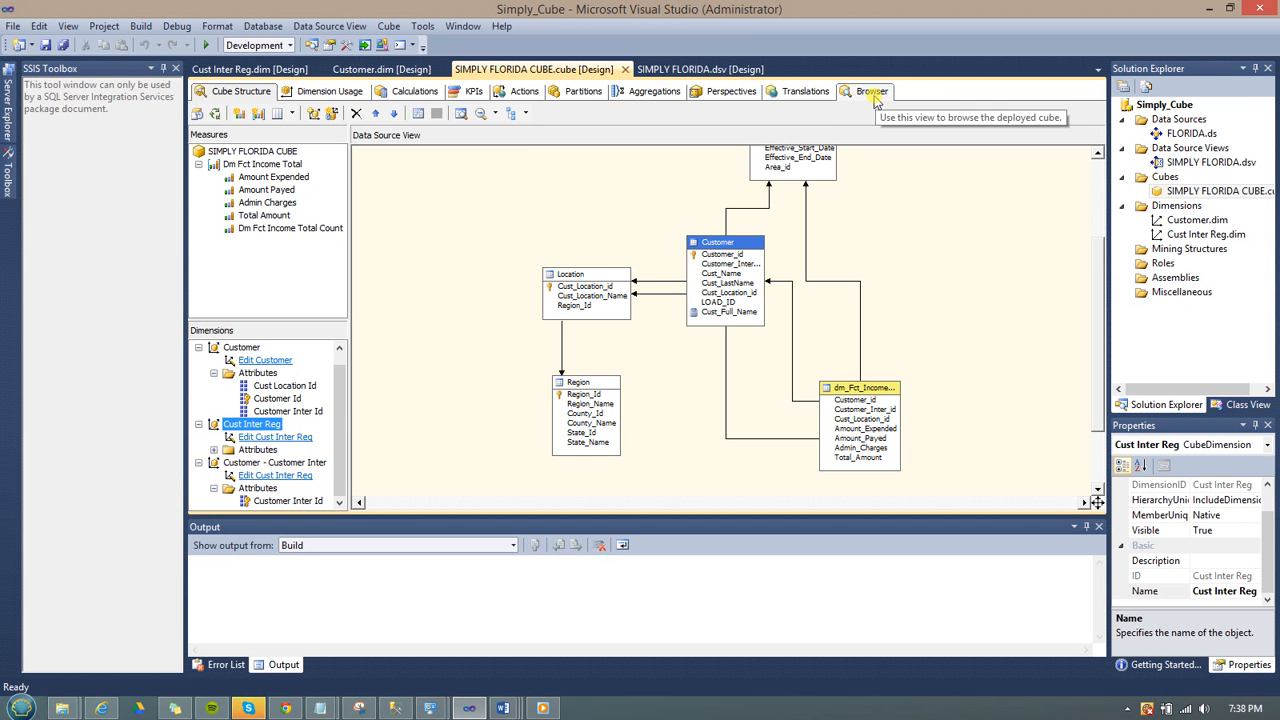
Inspect the Customer table's Cust_Full_Name calculated column and view the cube's calculations script.
{"action": "left_click", "coordinate": [725, 314]}
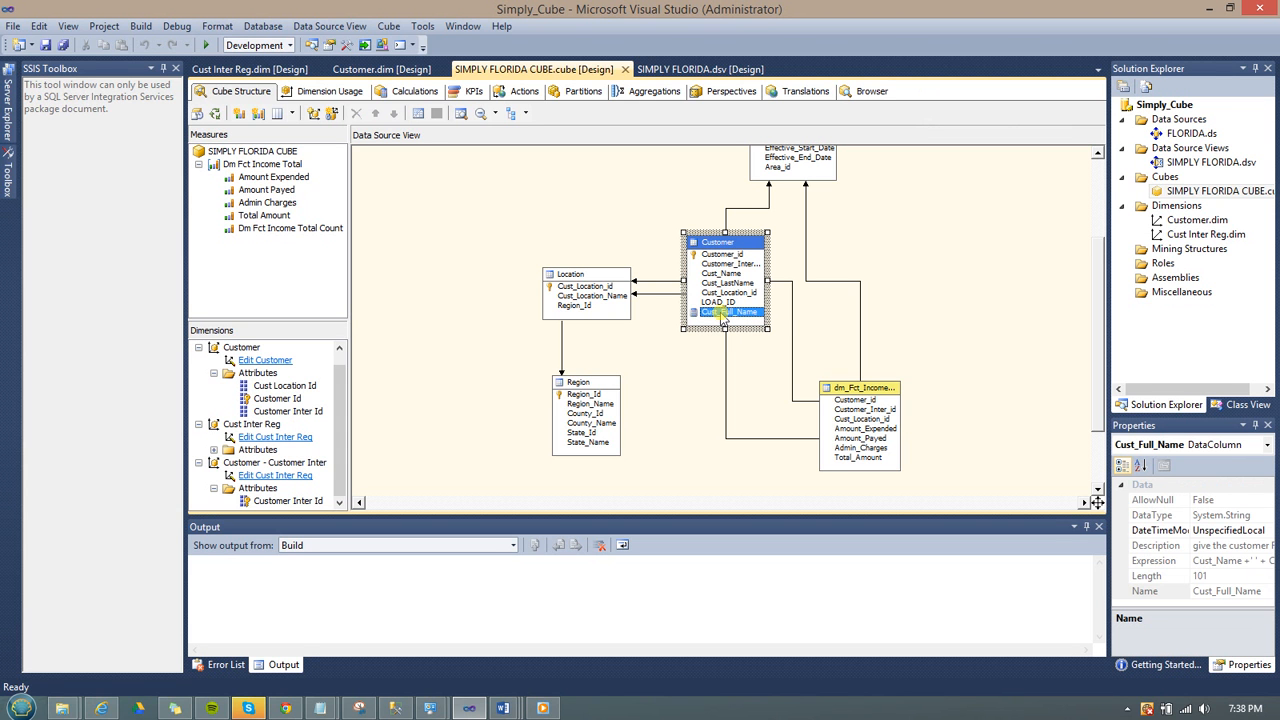
{"action": "left_click", "coordinate": [424, 91]}
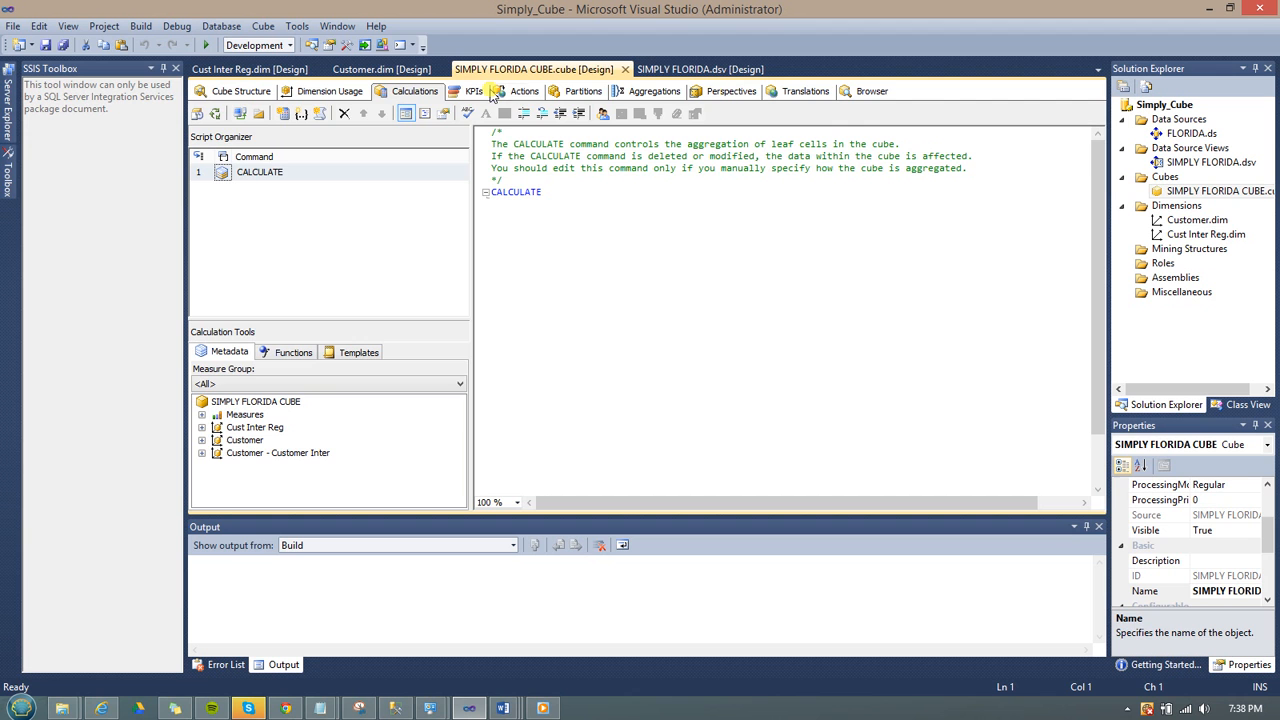
Browse the cube with a query showing Total Amount by Customer Id, and look through the resulting rows.
{"action": "left_click", "coordinate": [861, 92]}
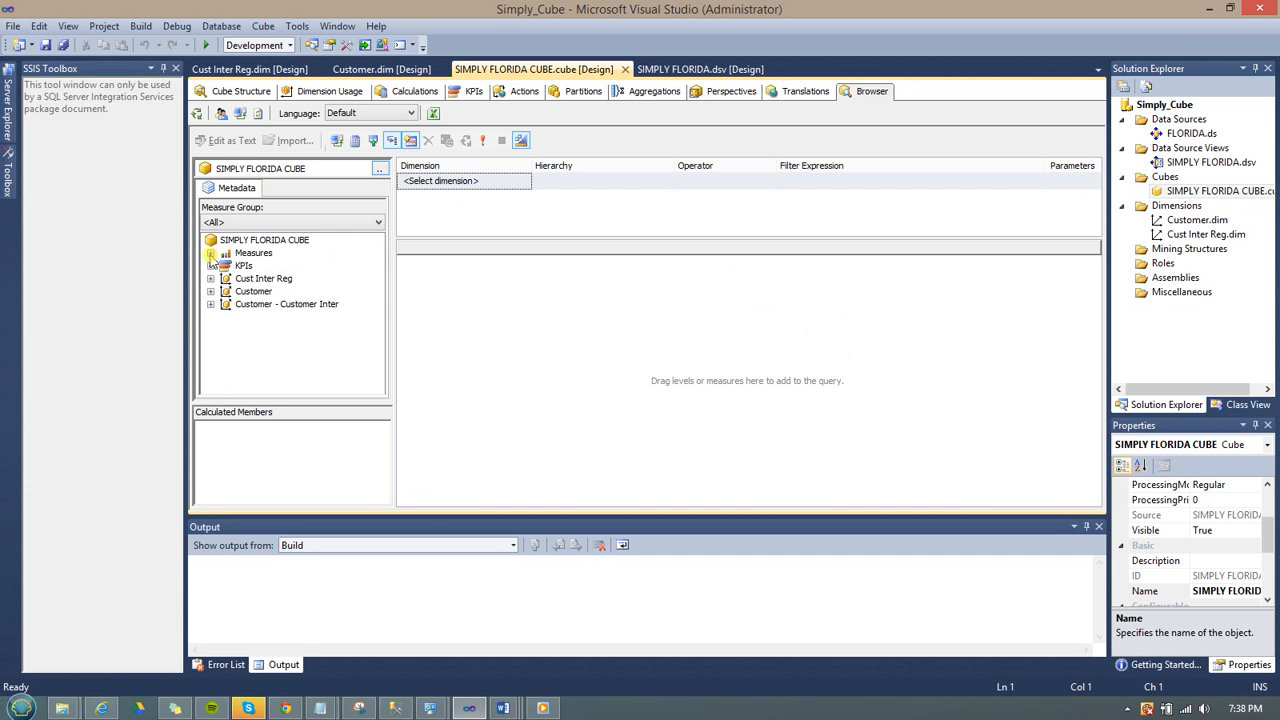
{"action": "left_click", "coordinate": [210, 253]}
{"action": "left_click", "coordinate": [210, 291]}
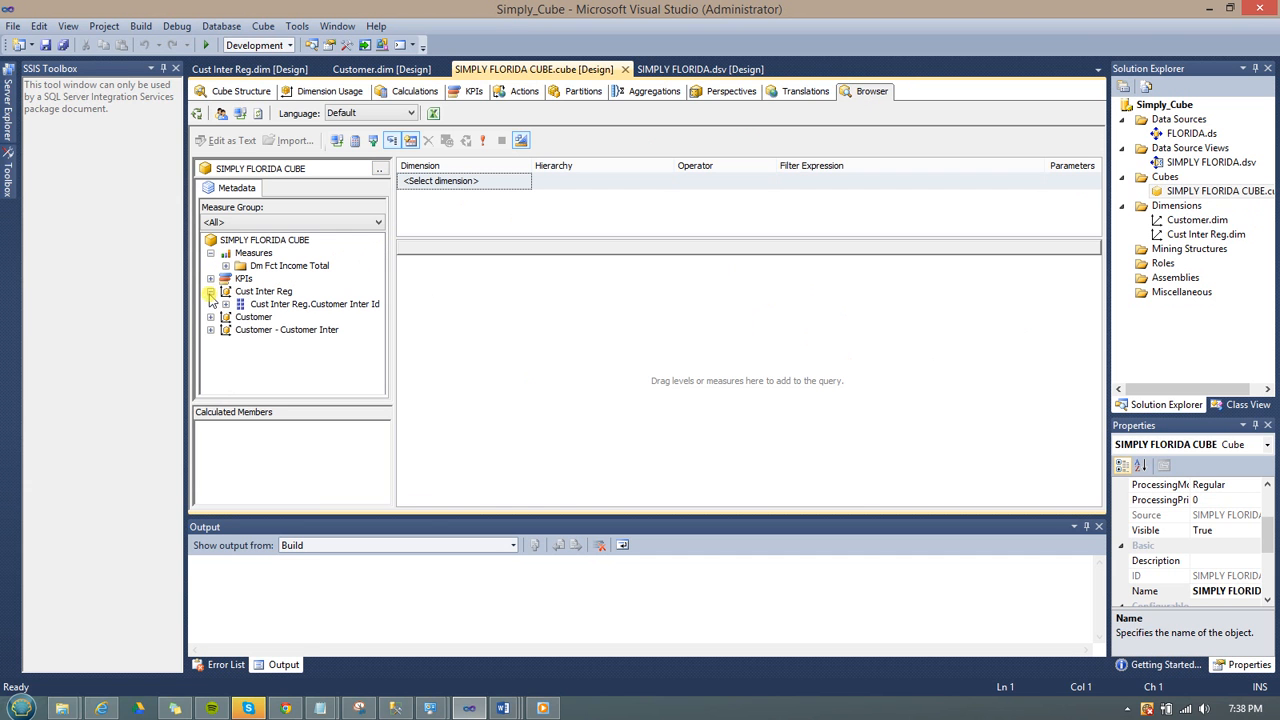
{"action": "left_click", "coordinate": [210, 316]}
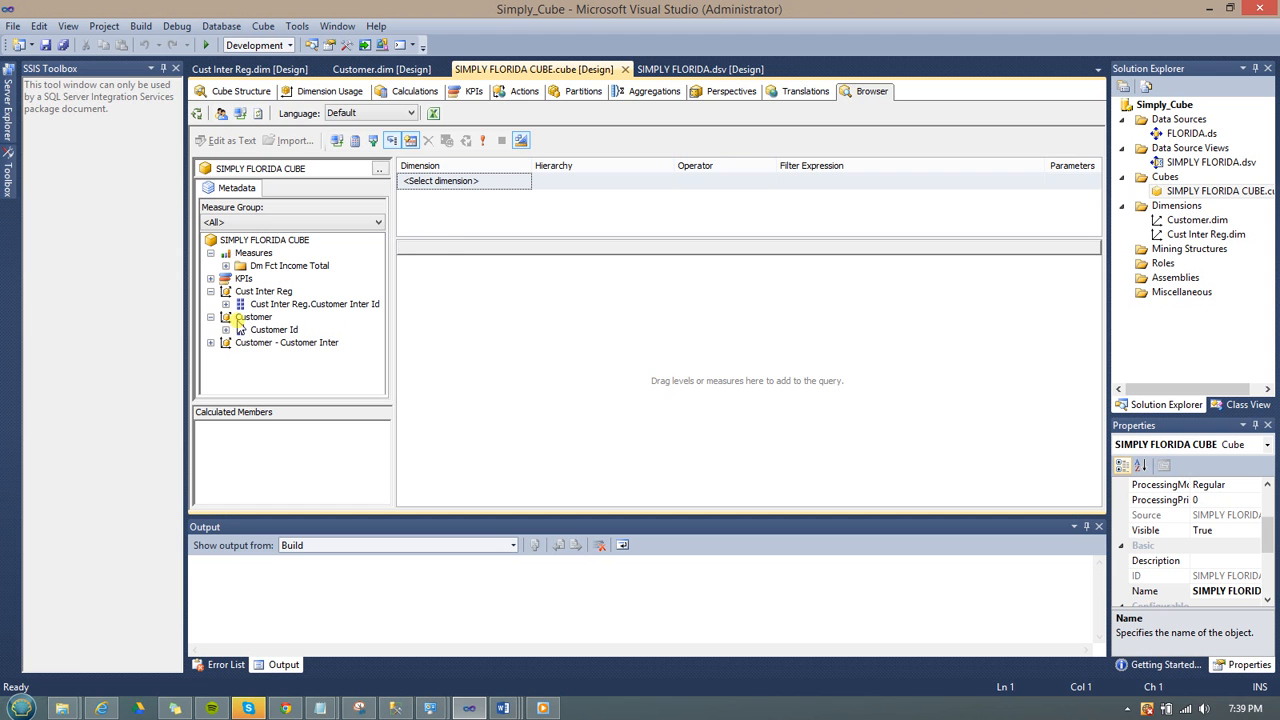
{"action": "left_click_drag", "start_coordinate": [244, 318], "coordinate": [427, 280]}
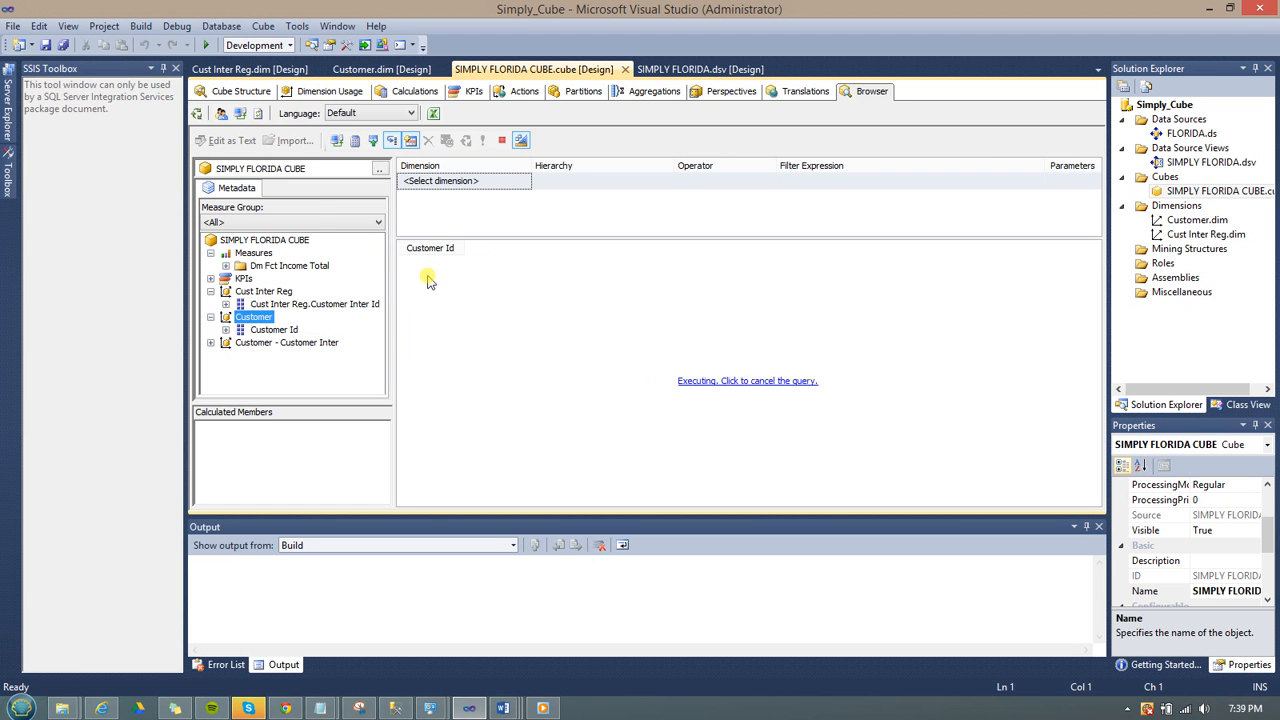
{"action": "left_click", "coordinate": [226, 266]}
{"action": "left_click_drag", "start_coordinate": [290, 330], "coordinate": [470, 255]}
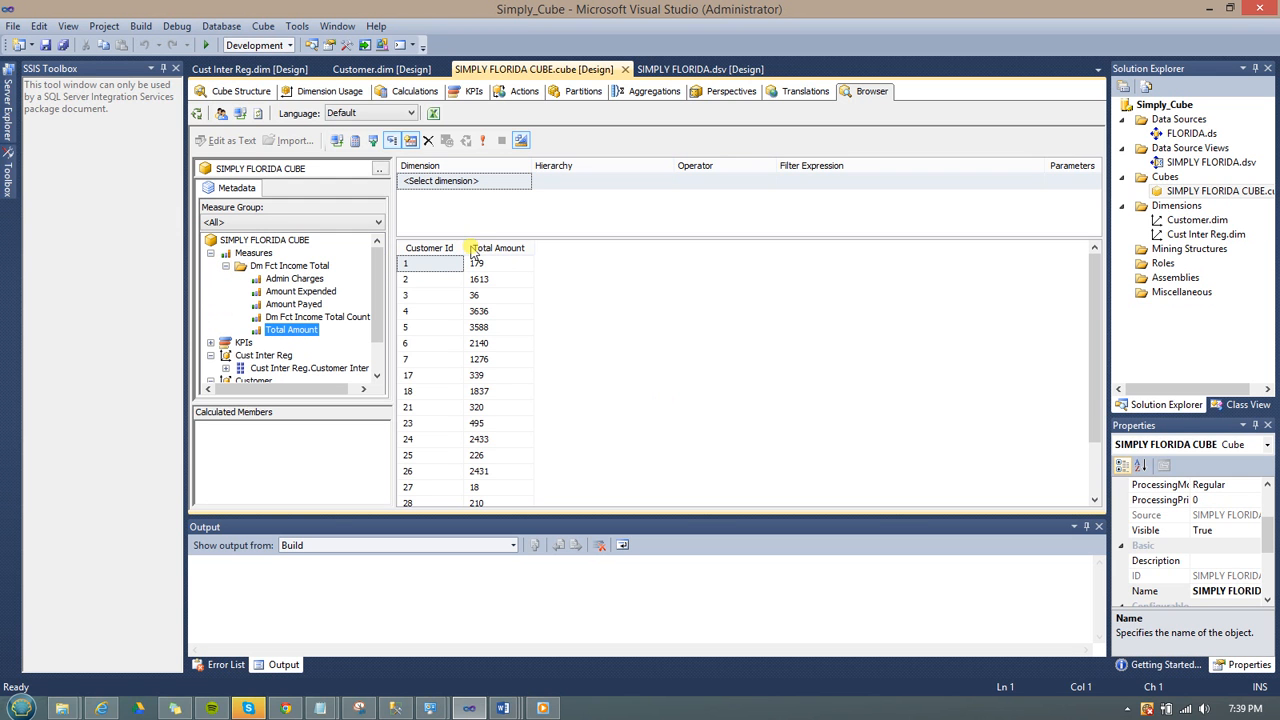
{"action": "left_click", "coordinate": [1095, 412]}
{"action": "left_click", "coordinate": [1083, 263]}
Filter the cube query on the Customer dimension so that Customer Id equals 1, 4 and 6.
{"action": "left_click", "coordinate": [379, 343]}
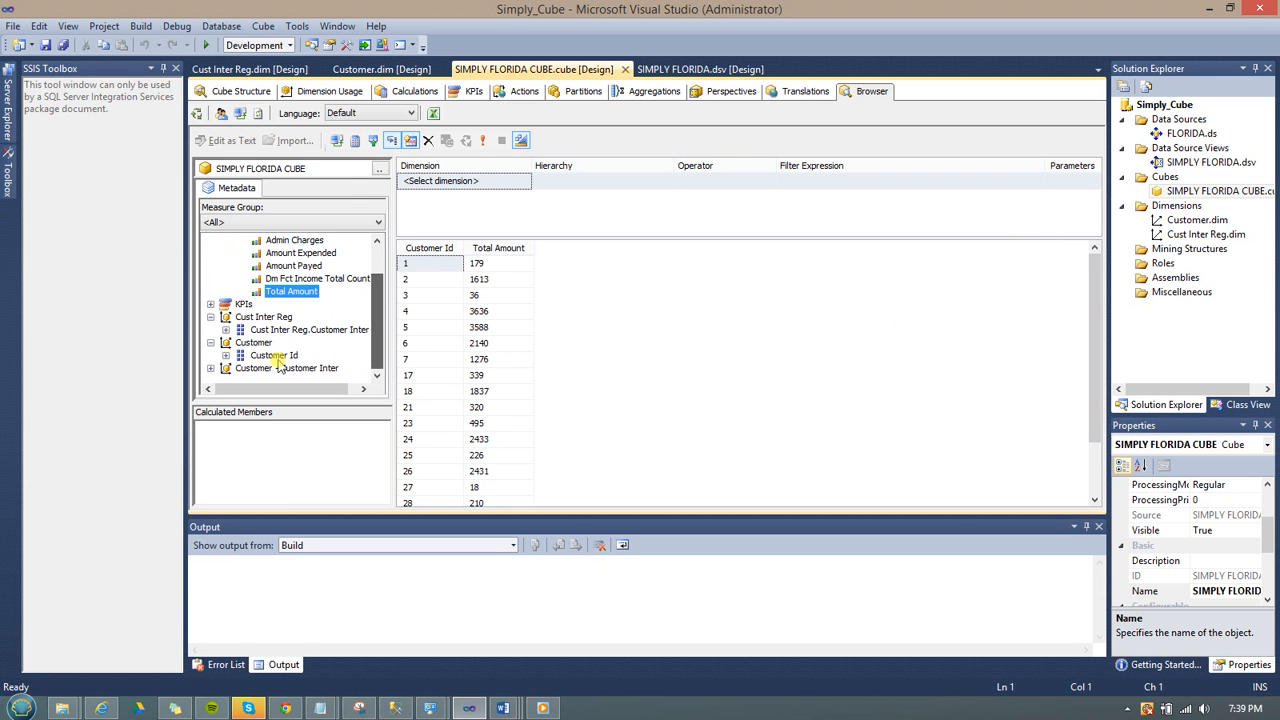
{"action": "left_click_drag", "start_coordinate": [253, 342], "coordinate": [441, 183]}
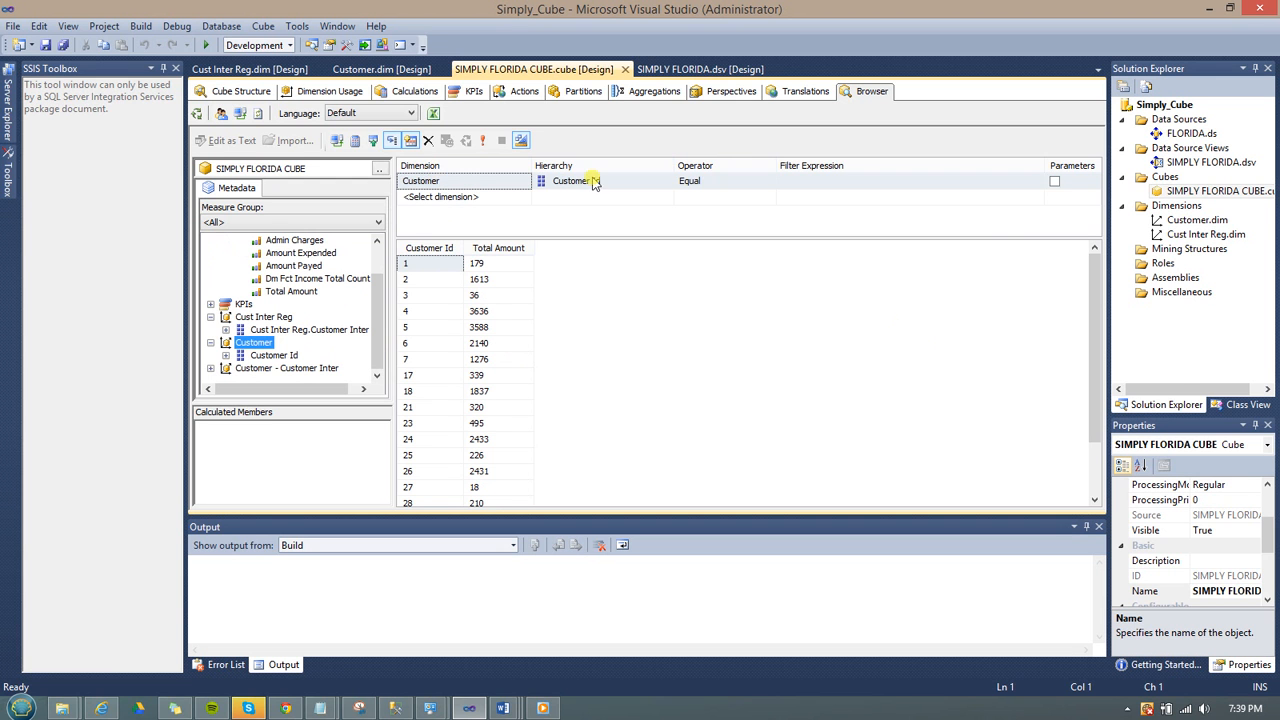
{"action": "left_click", "coordinate": [905, 182]}
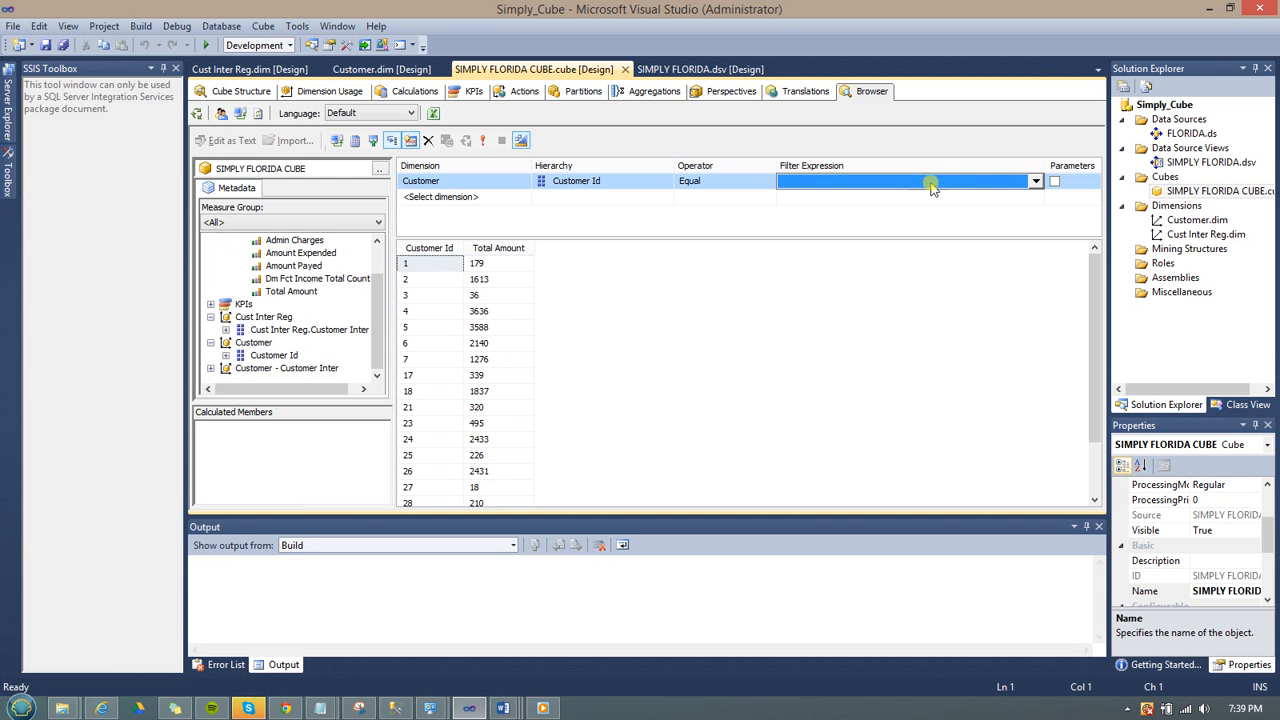
{"action": "left_click", "coordinate": [1035, 181]}
{"action": "left_click", "coordinate": [800, 212]}
{"action": "left_click", "coordinate": [827, 222]}
{"action": "left_click", "coordinate": [827, 260]}
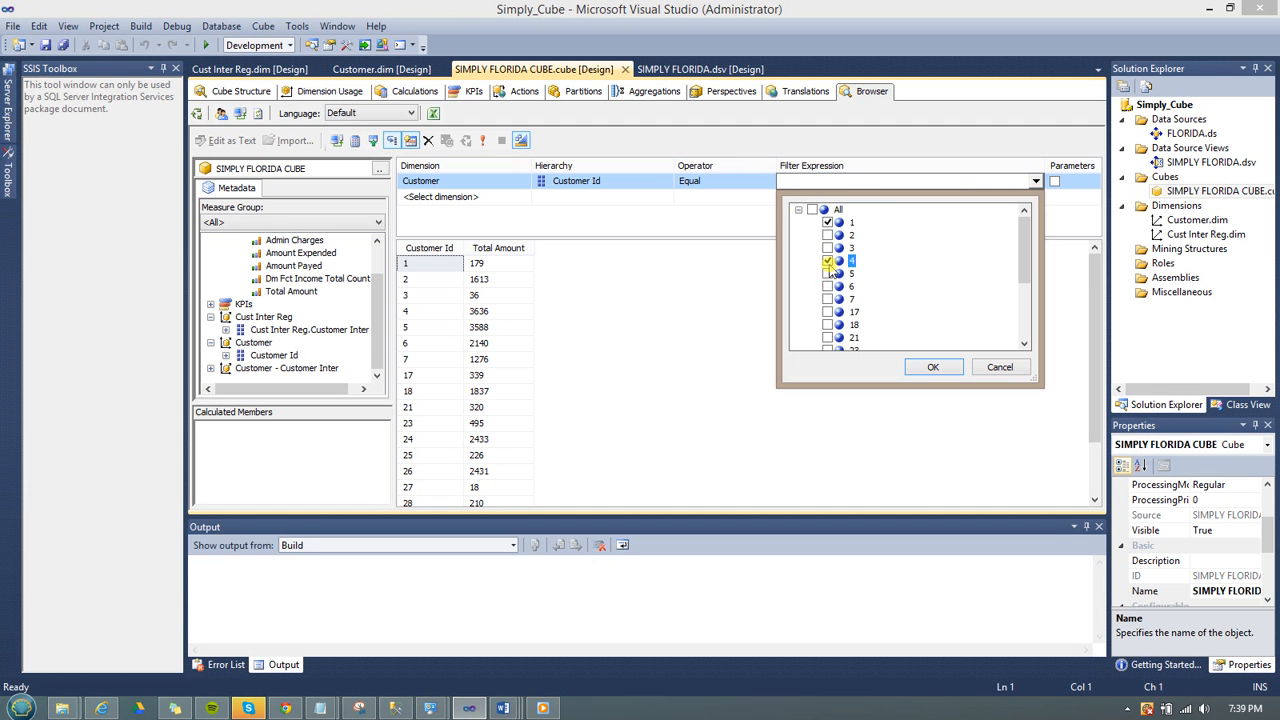
{"action": "left_click", "coordinate": [827, 286]}
{"action": "left_click", "coordinate": [932, 367]}
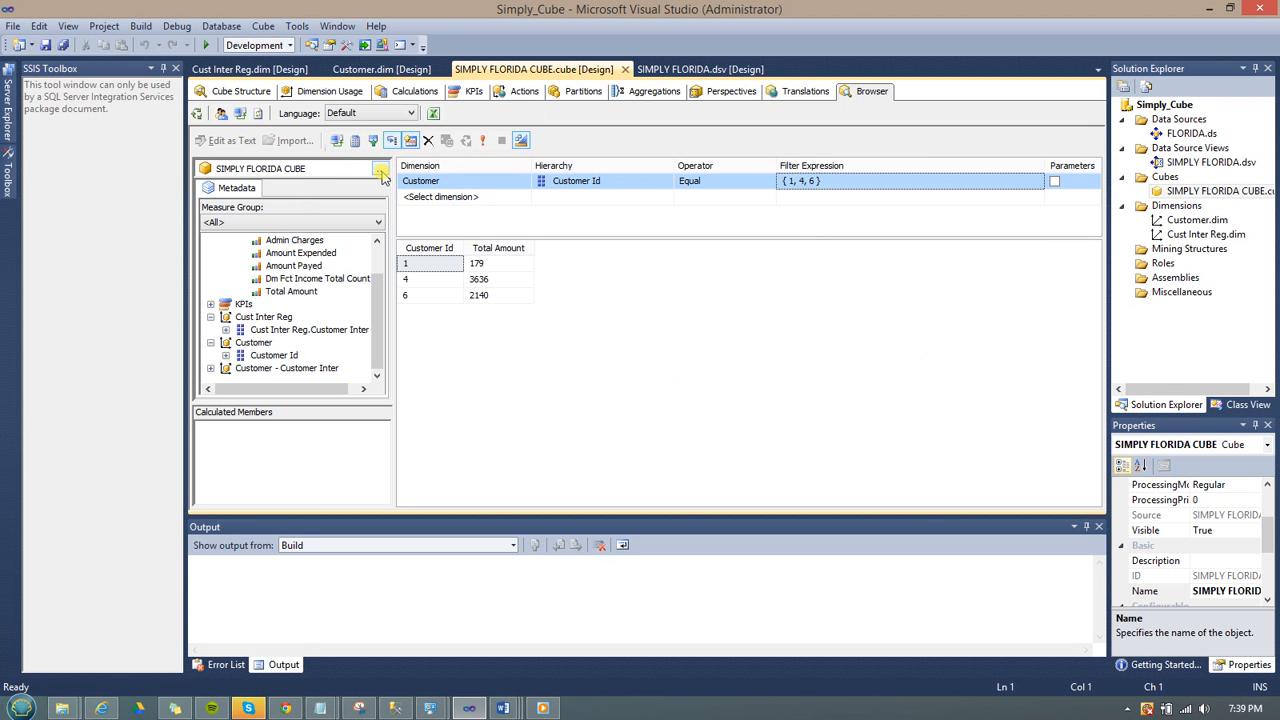
{"action": "right_click", "coordinate": [1220, 195]}
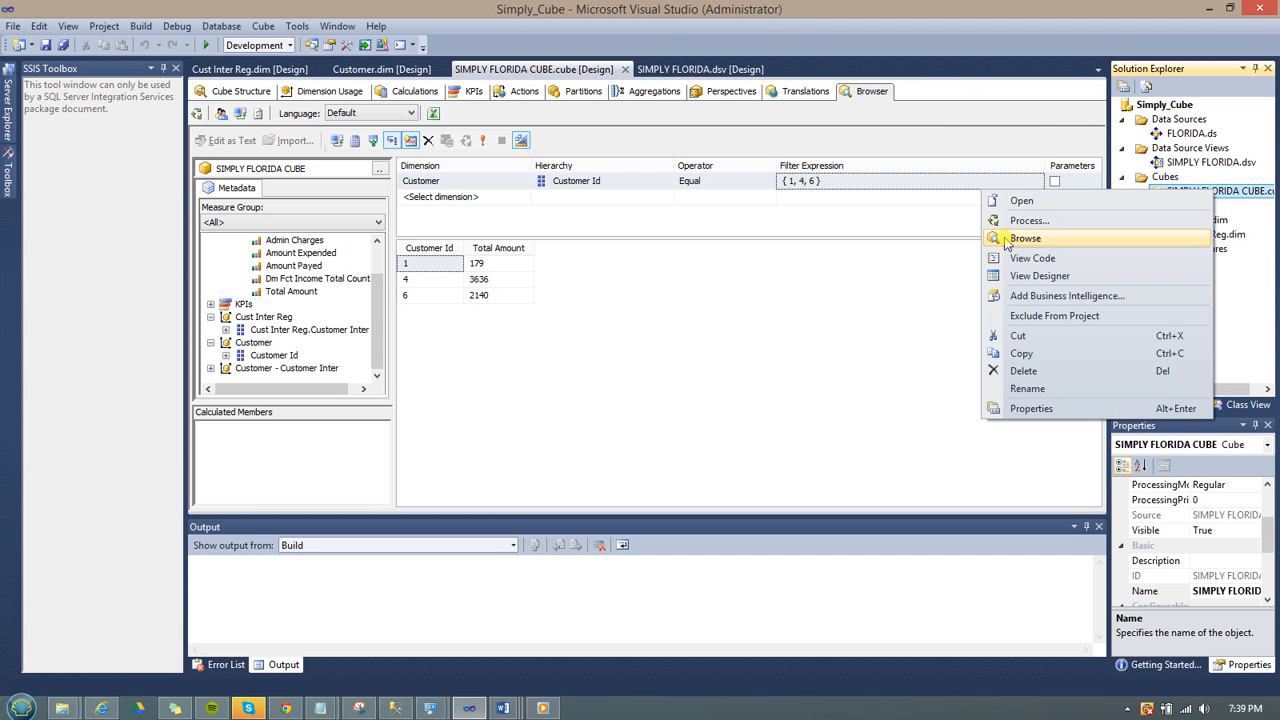
{"action": "left_click", "coordinate": [738, 298]}
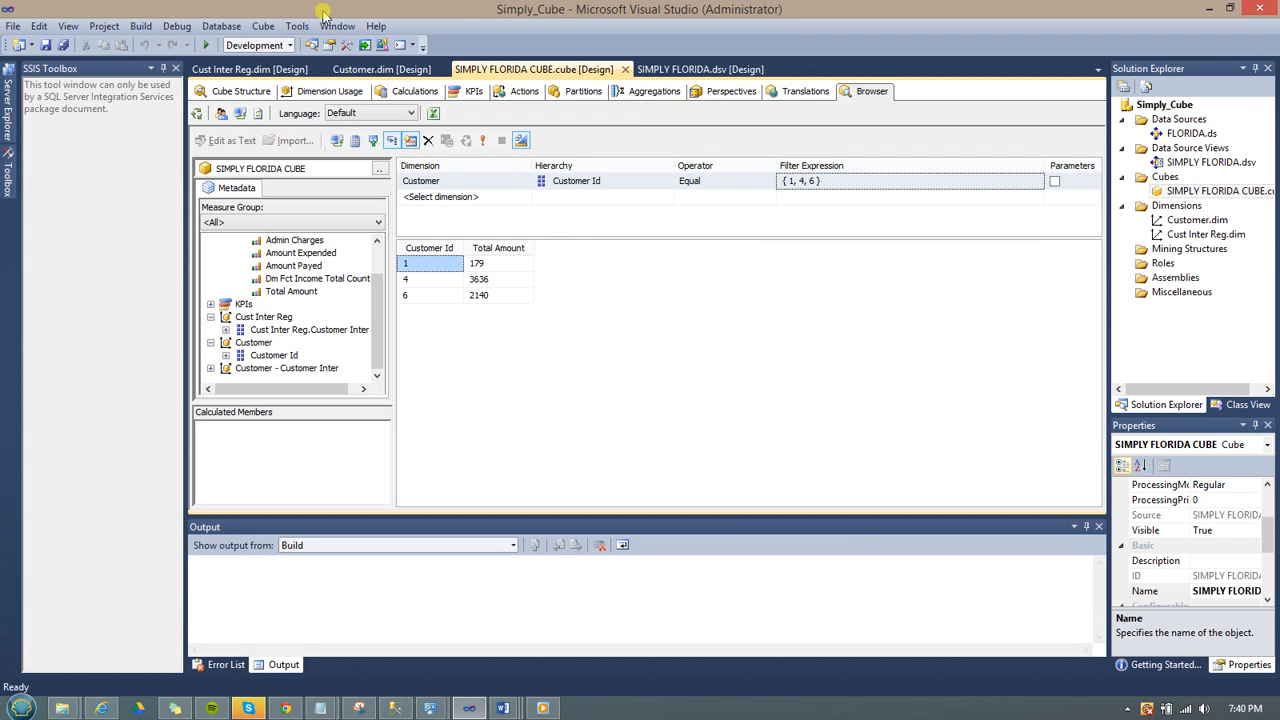
Open the recent Simply_Report_Center.rptproj project, saving the changes to Simply_Cube.
{"action": "left_click", "coordinate": [12, 27]}
{"action": "mouse_move", "coordinate": [108, 252]}
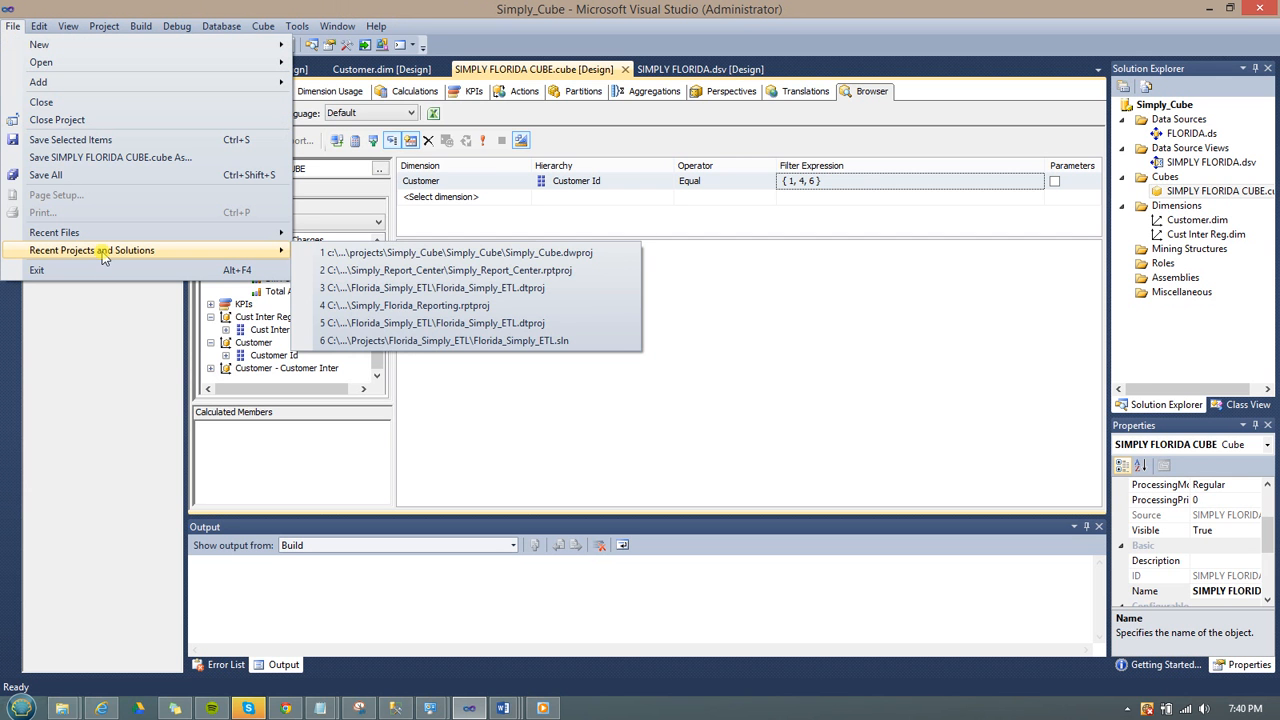
{"action": "left_click", "coordinate": [440, 271]}
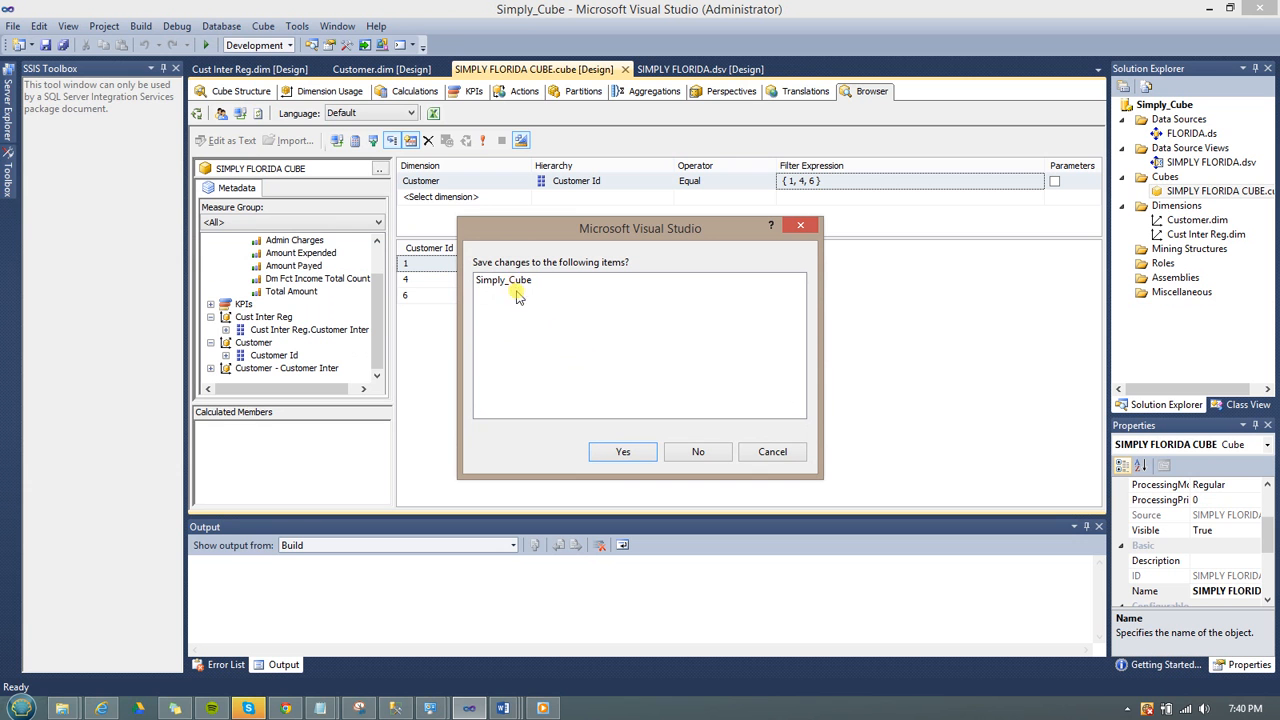
{"action": "left_click", "coordinate": [620, 452]}
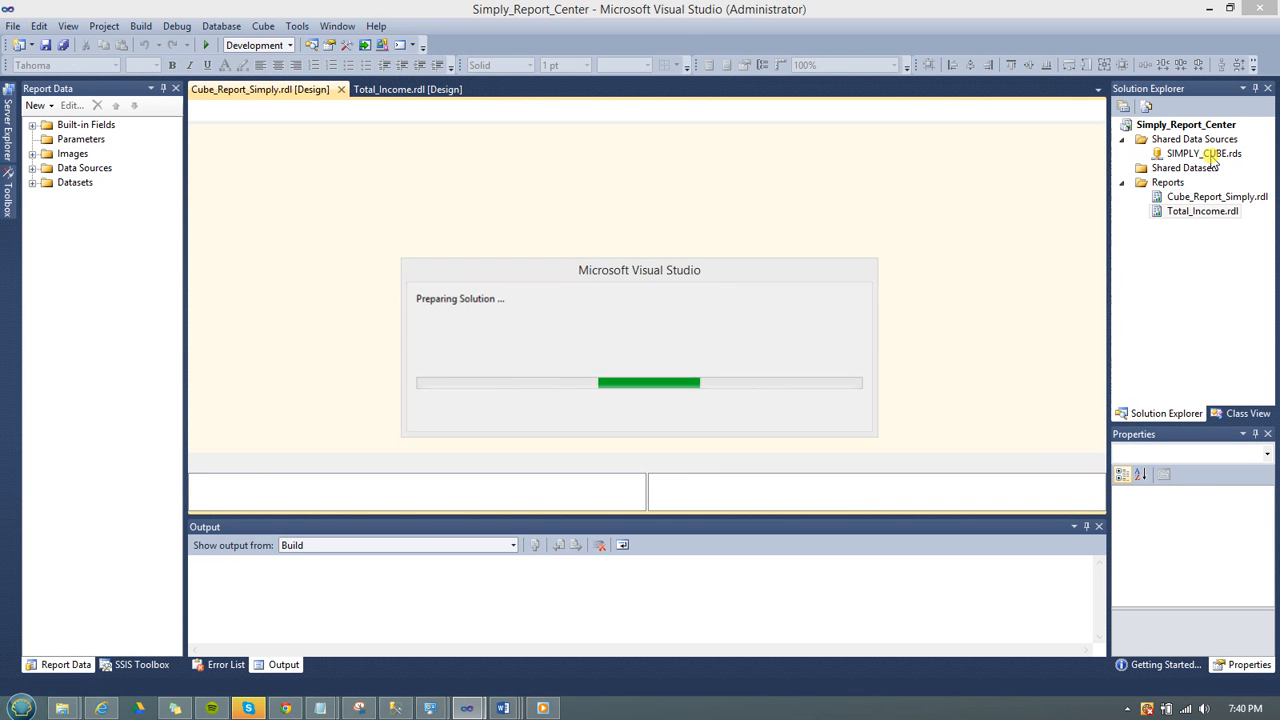
Review the name, type and connection string of the SIMPLY_CUBE.rds shared data source, and accept its properties as they are.
{"action": "double_click", "coordinate": [1210, 155]}
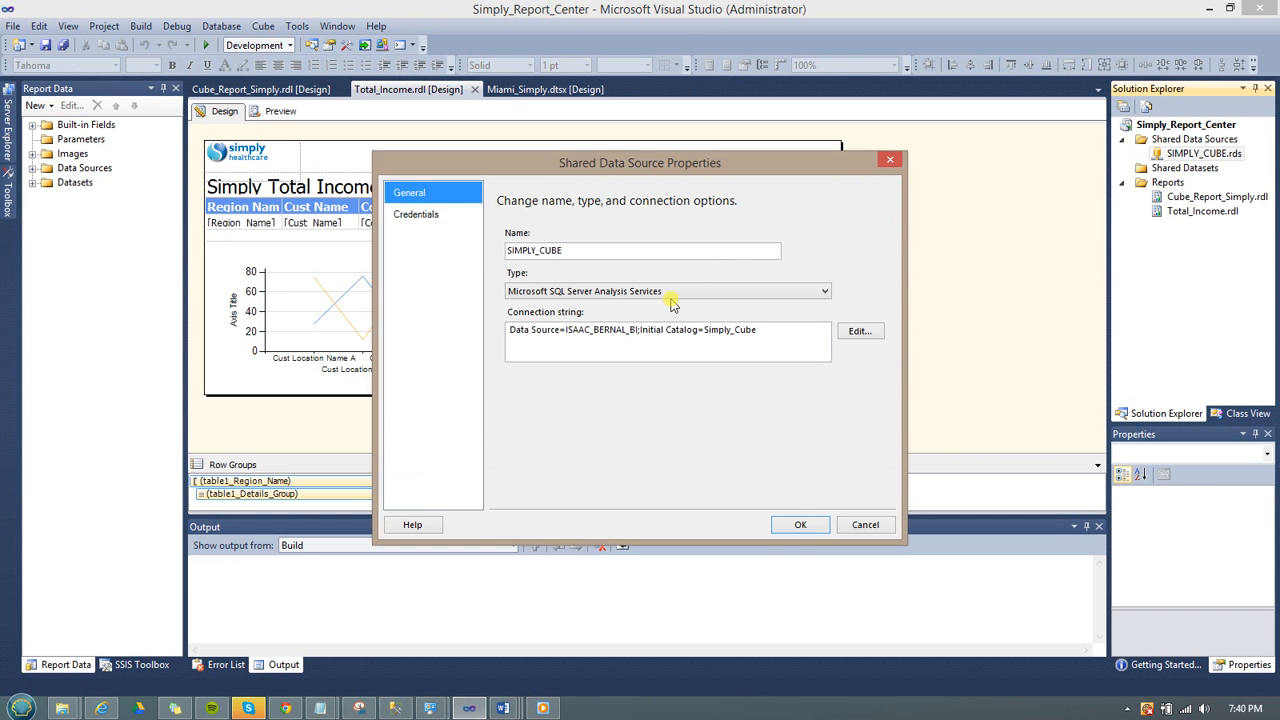
{"action": "left_click_drag", "start_coordinate": [591, 253], "coordinate": [500, 252]}
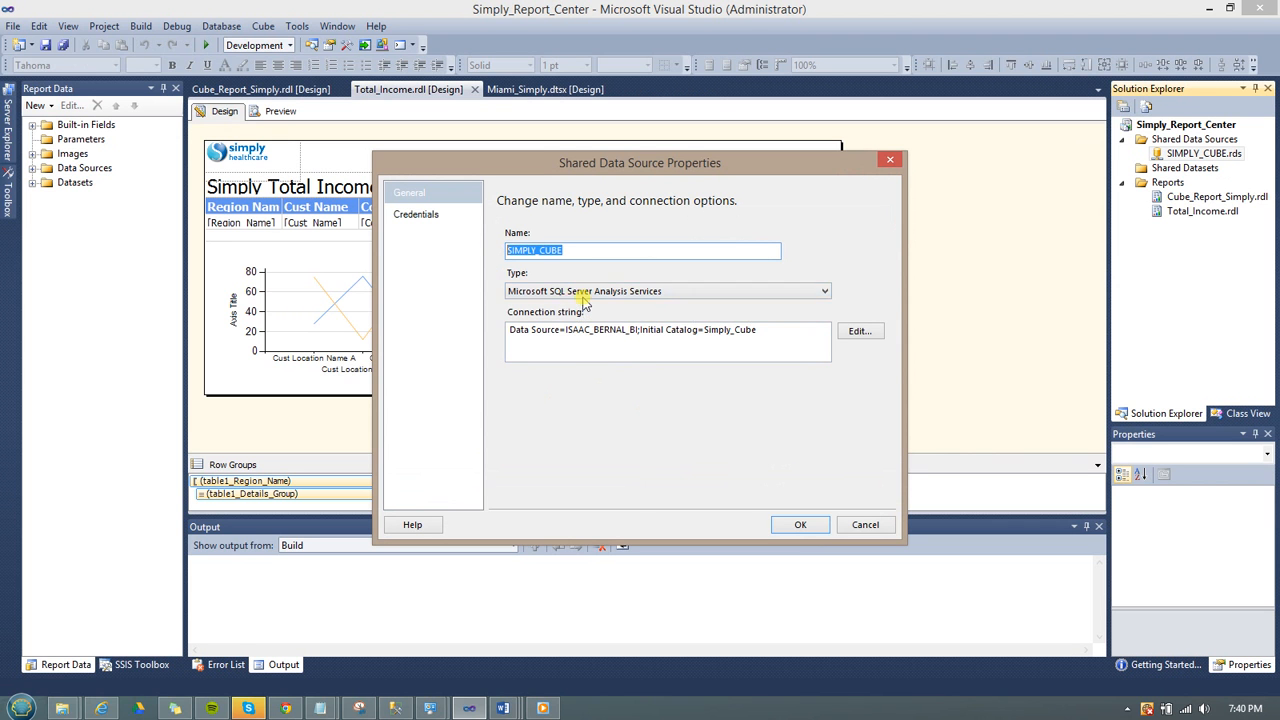
{"action": "left_click", "coordinate": [800, 524]}
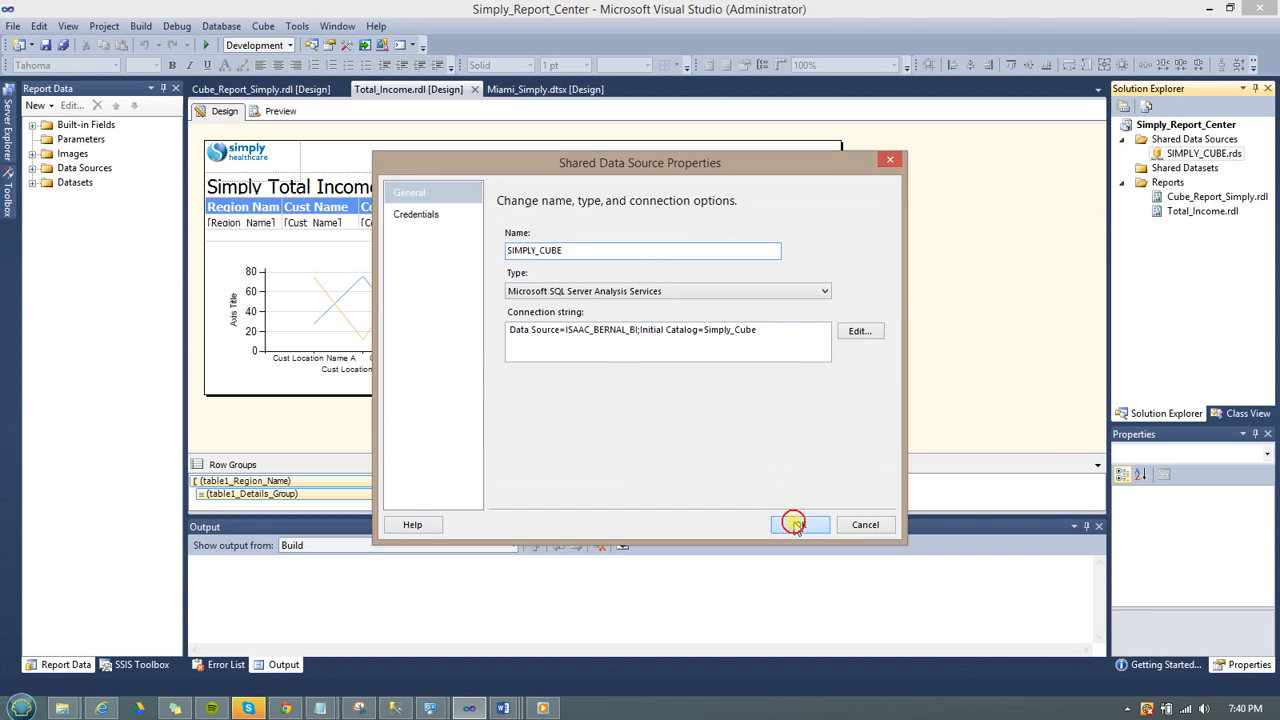
Open the Cube_Report_Simply.rdl report and preview its rendered customer amounts.
{"action": "left_click", "coordinate": [1181, 198]}
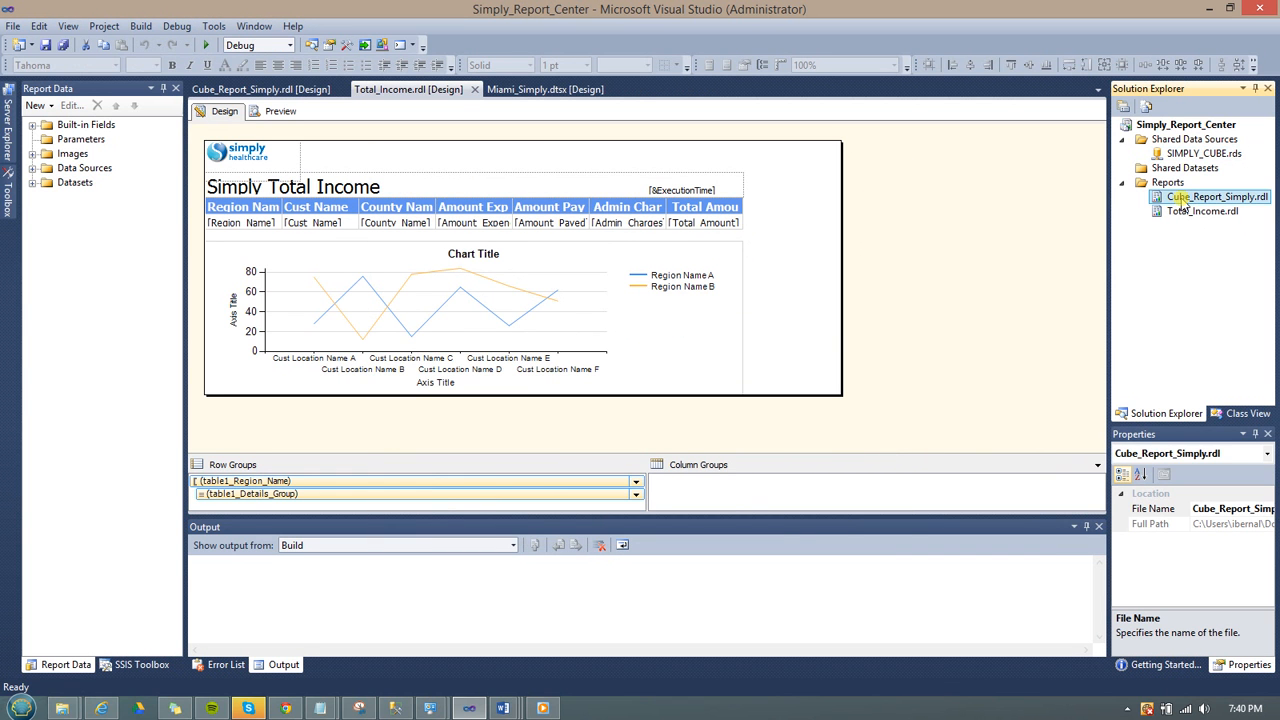
{"action": "double_click", "coordinate": [1183, 202]}
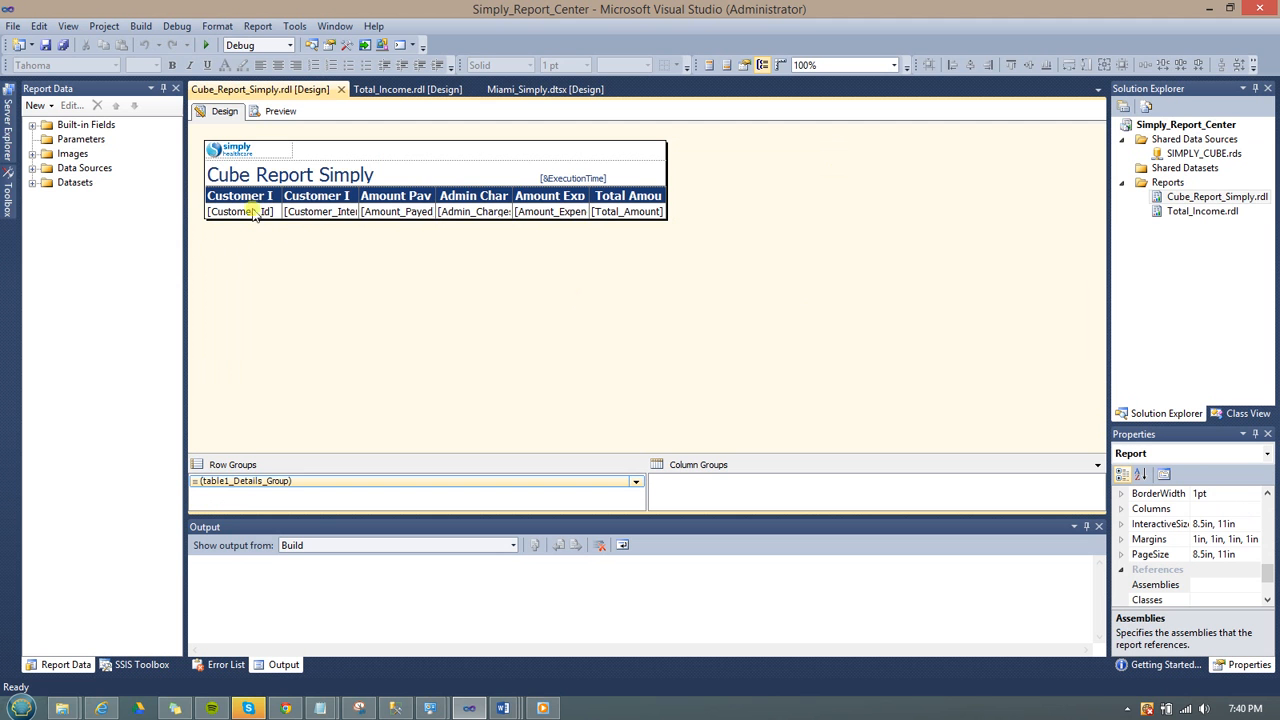
{"action": "left_click", "coordinate": [270, 112]}
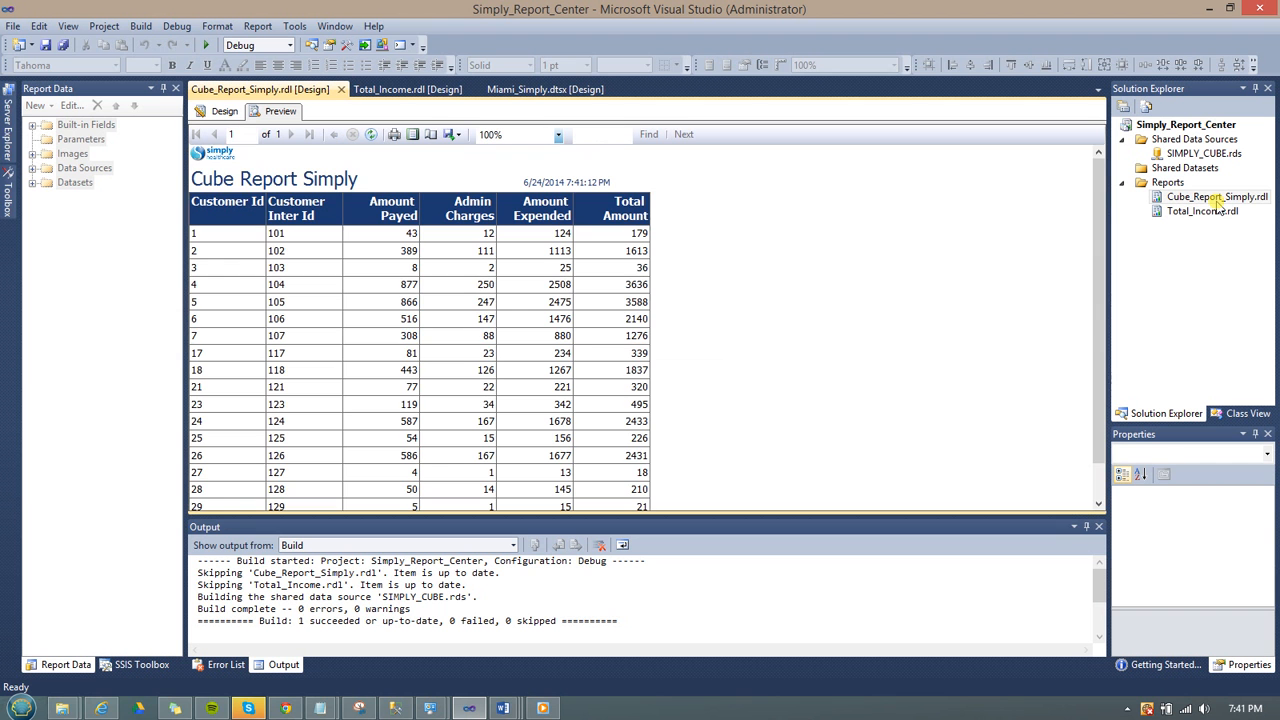
{"action": "left_click", "coordinate": [1097, 208]}
{"action": "mouse_move", "coordinate": [1097, 209]}
{"action": "left_mouse_down"}
{"action": "mouse_move", "coordinate": [1097, 247]}
{"action": "mouse_move", "coordinate": [1097, 207]}
{"action": "left_mouse_up"}
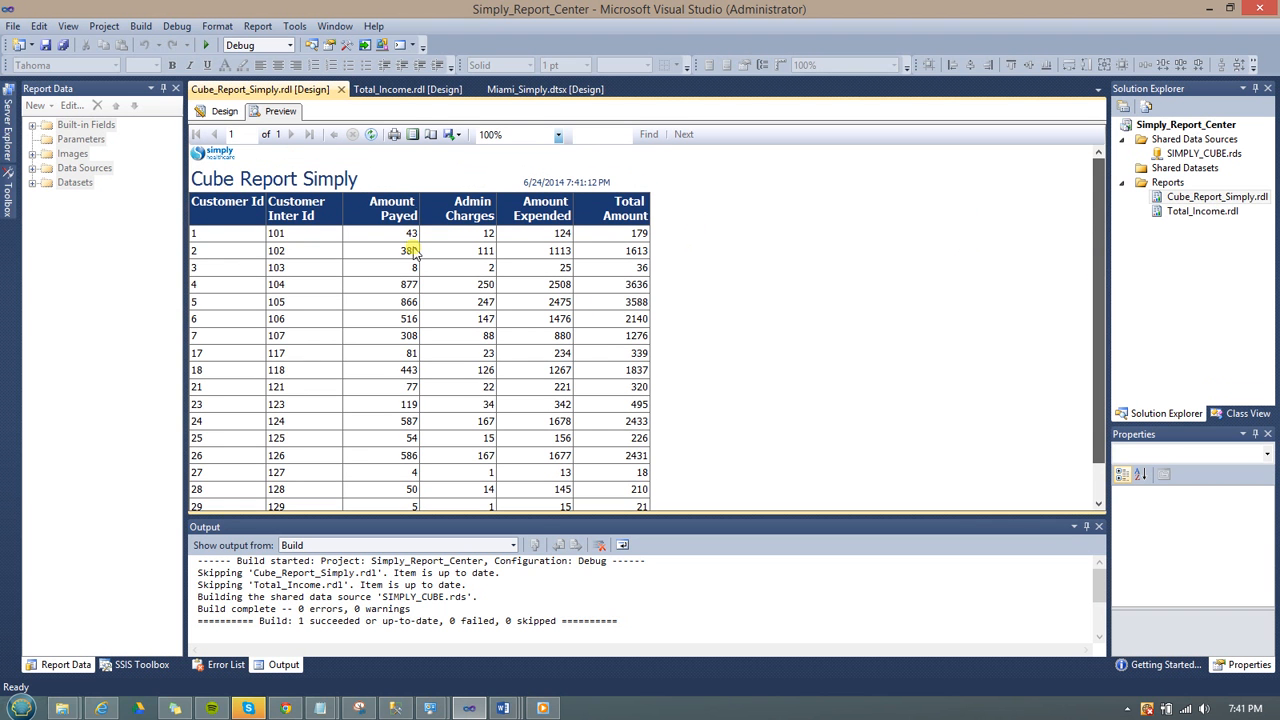
Review the commands available for the SIMPLY_CUBE.rds data source and the Simply_Report_Center project, including Deploy, without running any.
{"action": "left_click", "coordinate": [1197, 199]}
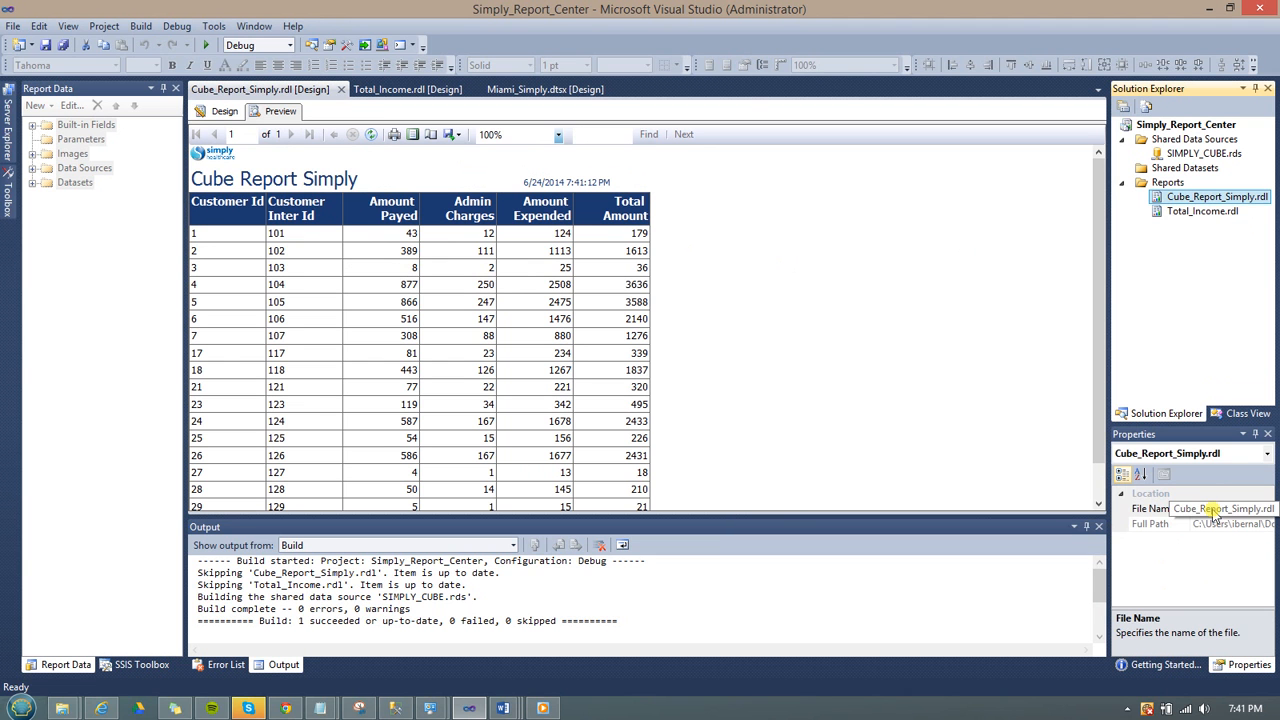
{"action": "left_click", "coordinate": [1184, 157]}
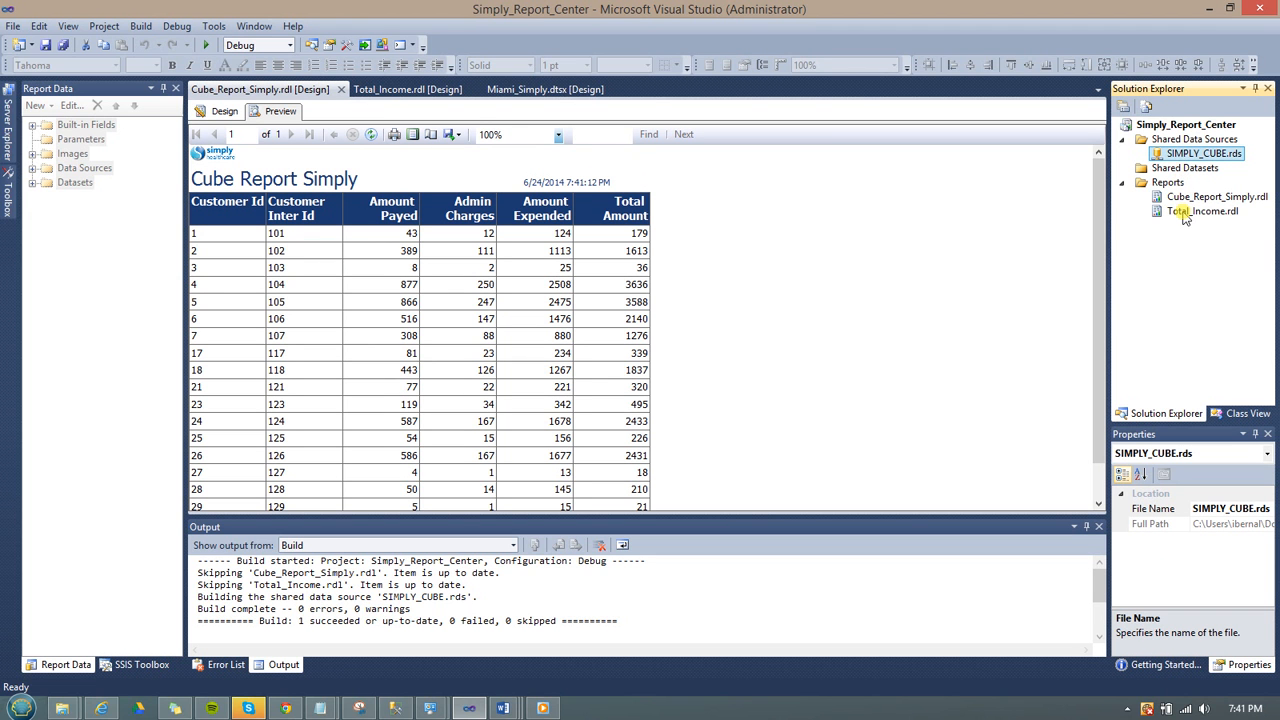
{"action": "right_click", "coordinate": [1162, 156]}
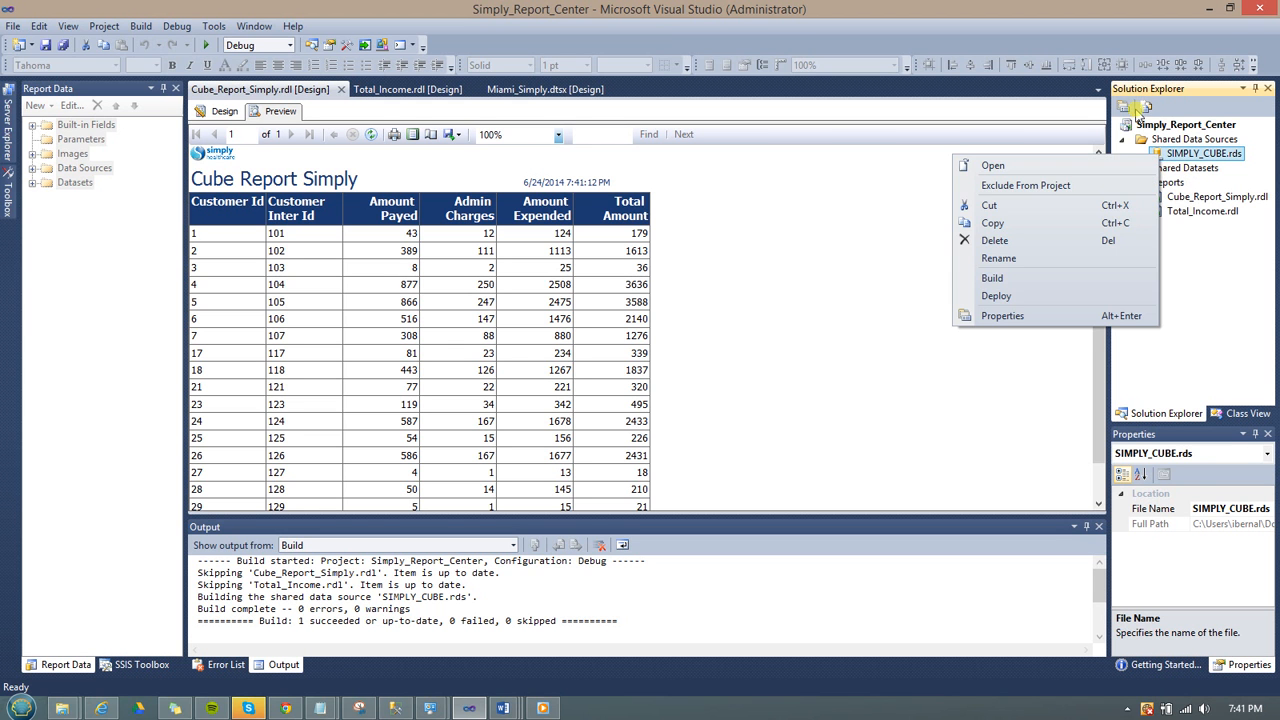
{"action": "right_click", "coordinate": [1156, 128]}
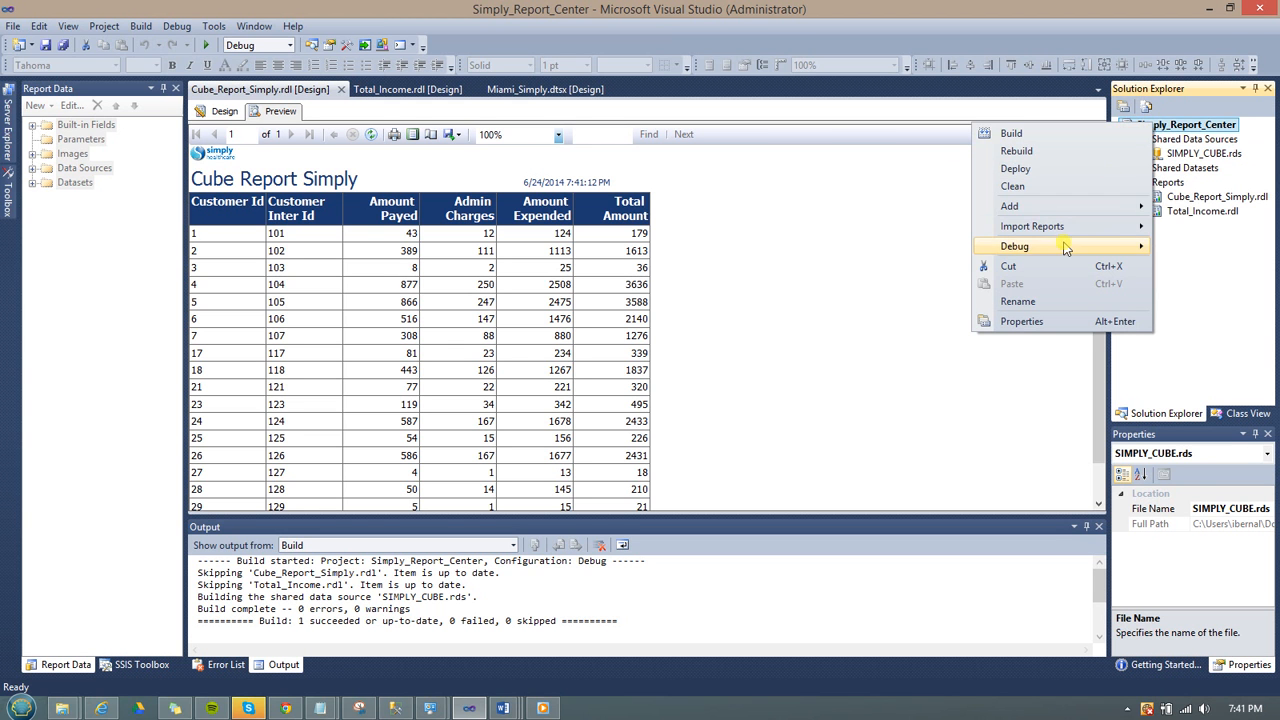
{"action": "mouse_move", "coordinate": [1066, 248]}
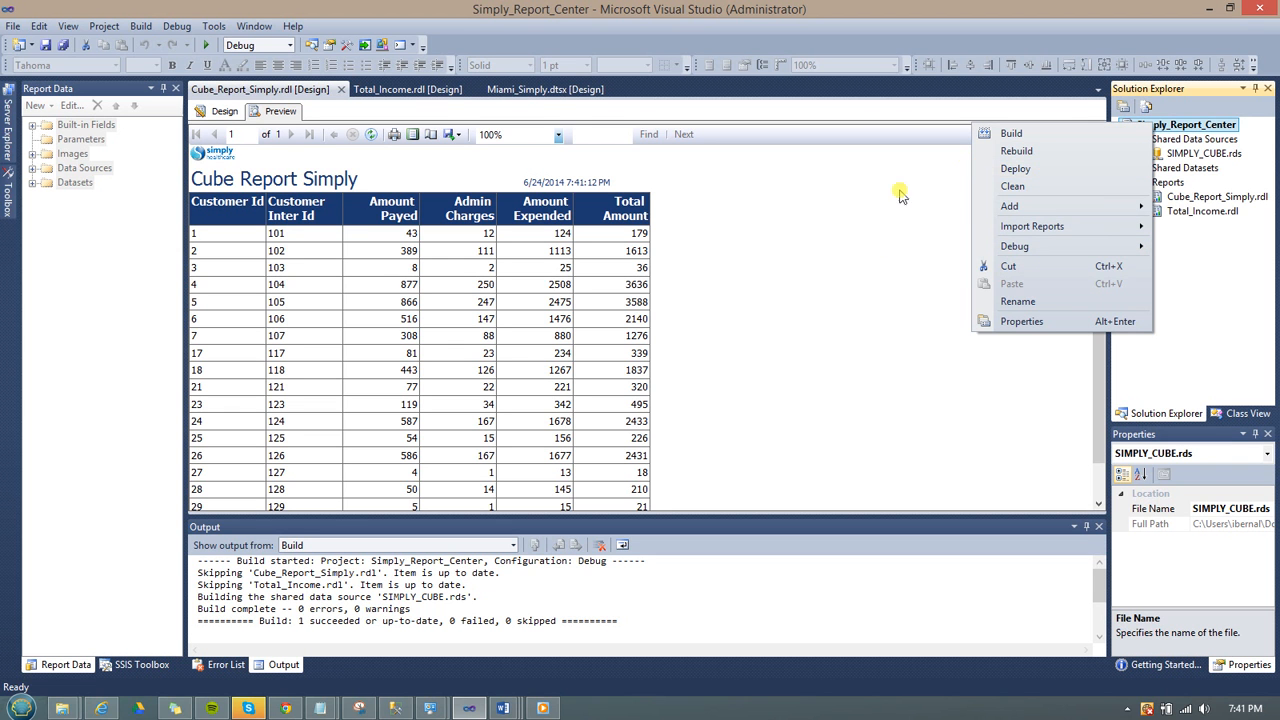
{"action": "left_click", "coordinate": [819, 231]}
{"action": "left_click", "coordinate": [638, 374]}
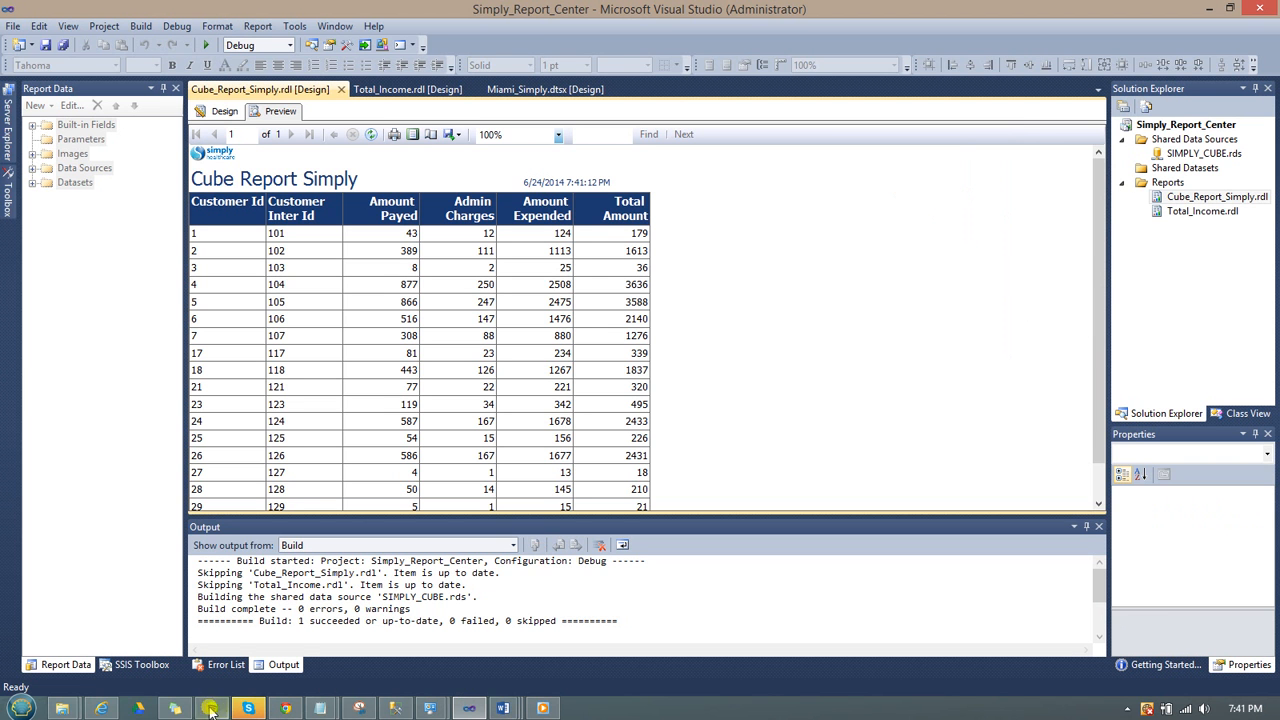
Switch to the Simply_Report_Center folder in the Internet Explorer report site and view the published Cube_Report_Simply report.
{"action": "left_click", "coordinate": [104, 708]}
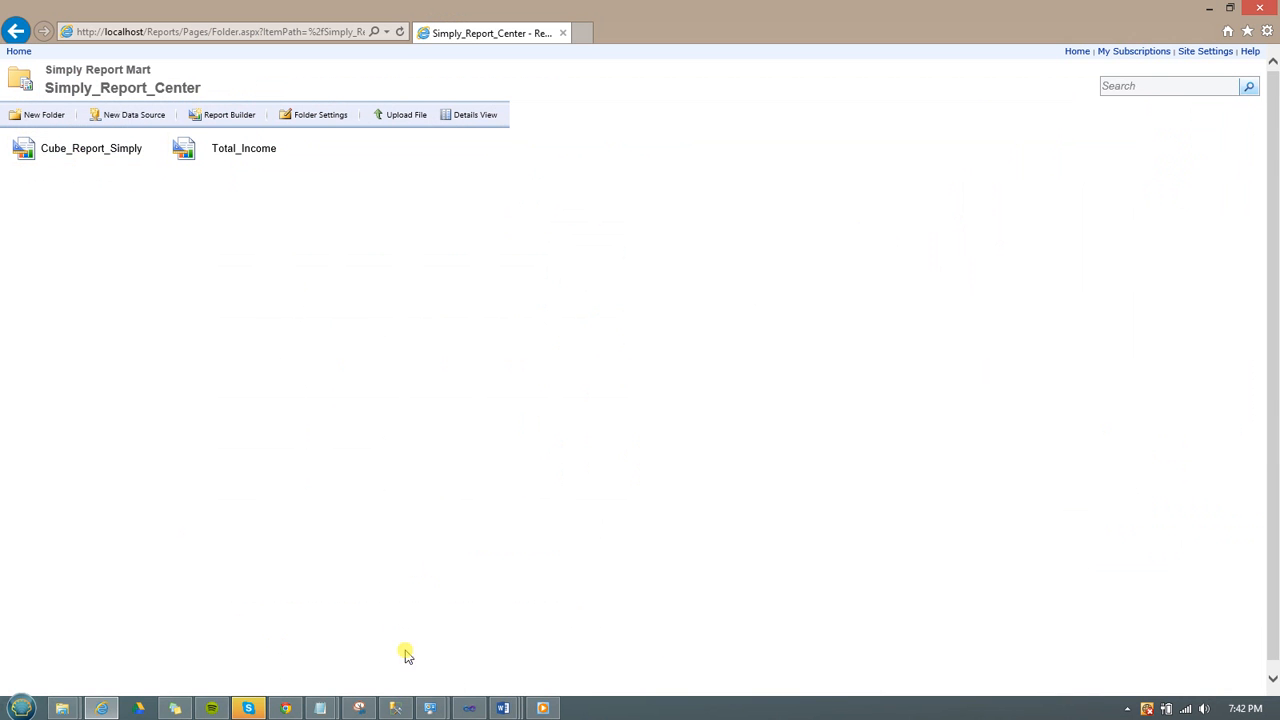
{"action": "left_click", "coordinate": [469, 708]}
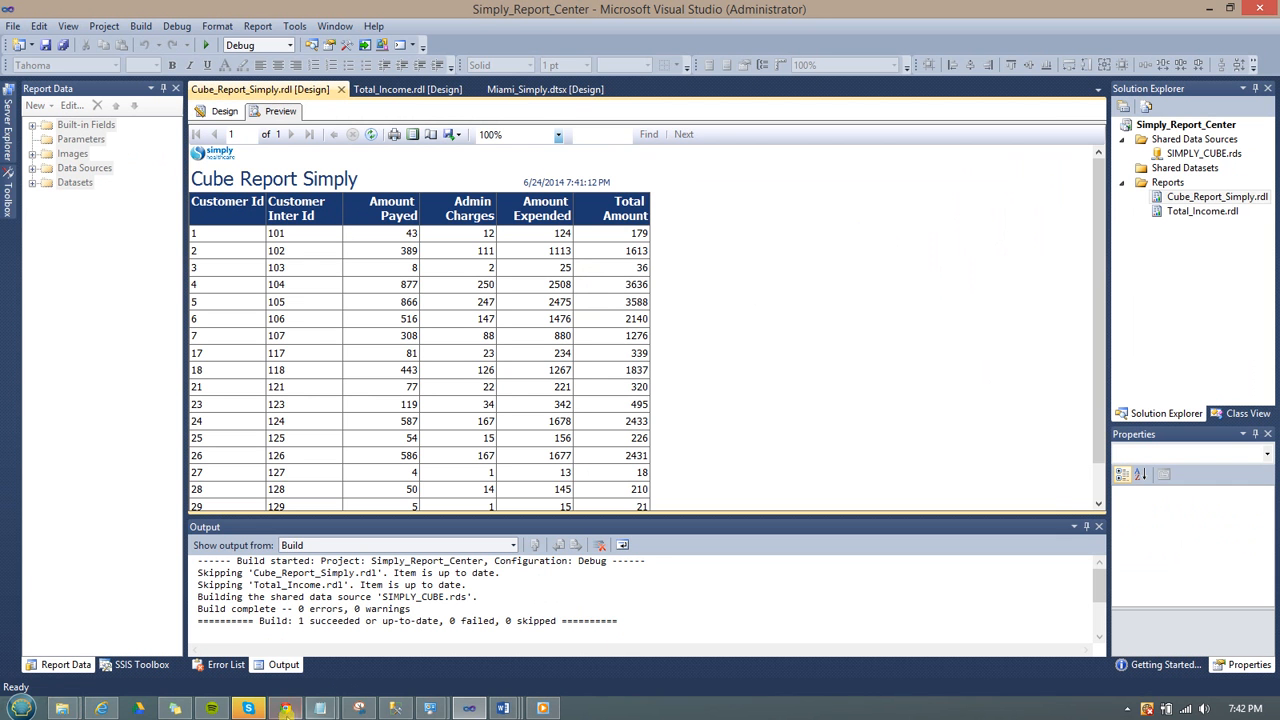
{"action": "left_click", "coordinate": [101, 708]}
{"action": "left_click", "coordinate": [110, 150]}
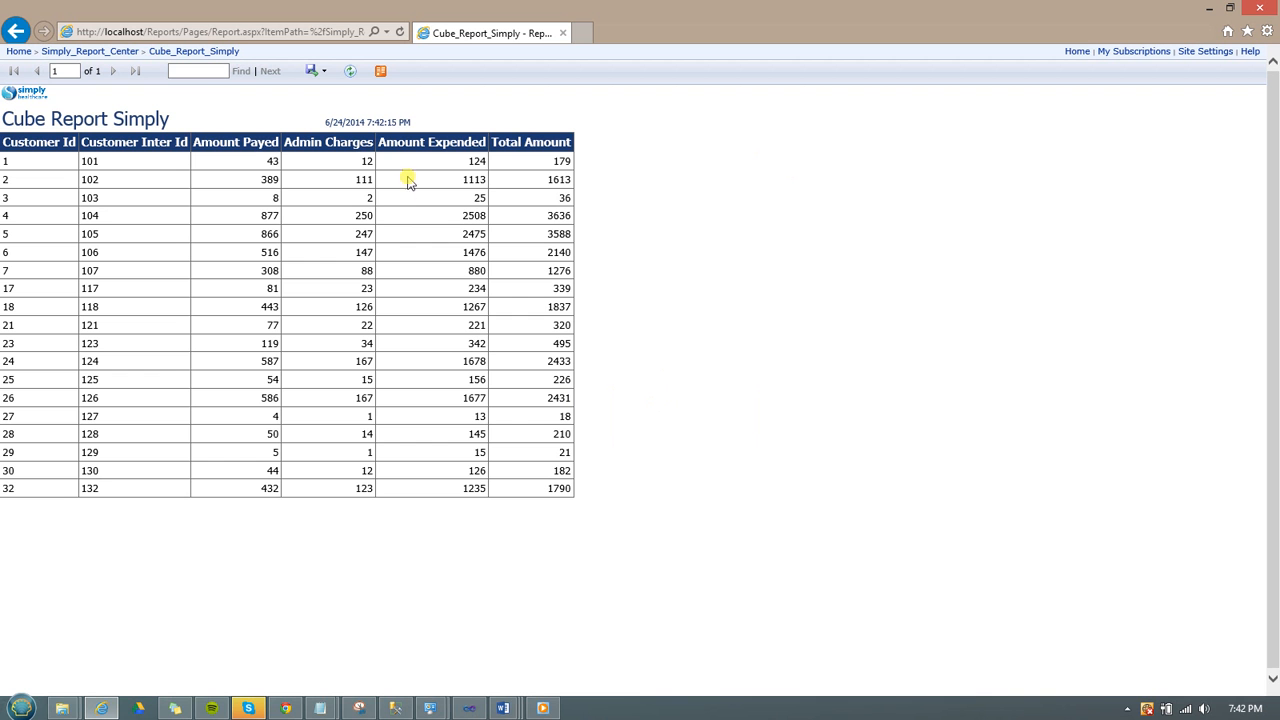
Switch to SQL Server Management Studio and collapse the dbo.dm_Fct_Income_total table in the FLORIDA database tree.
{"action": "left_click", "coordinate": [476, 710]}
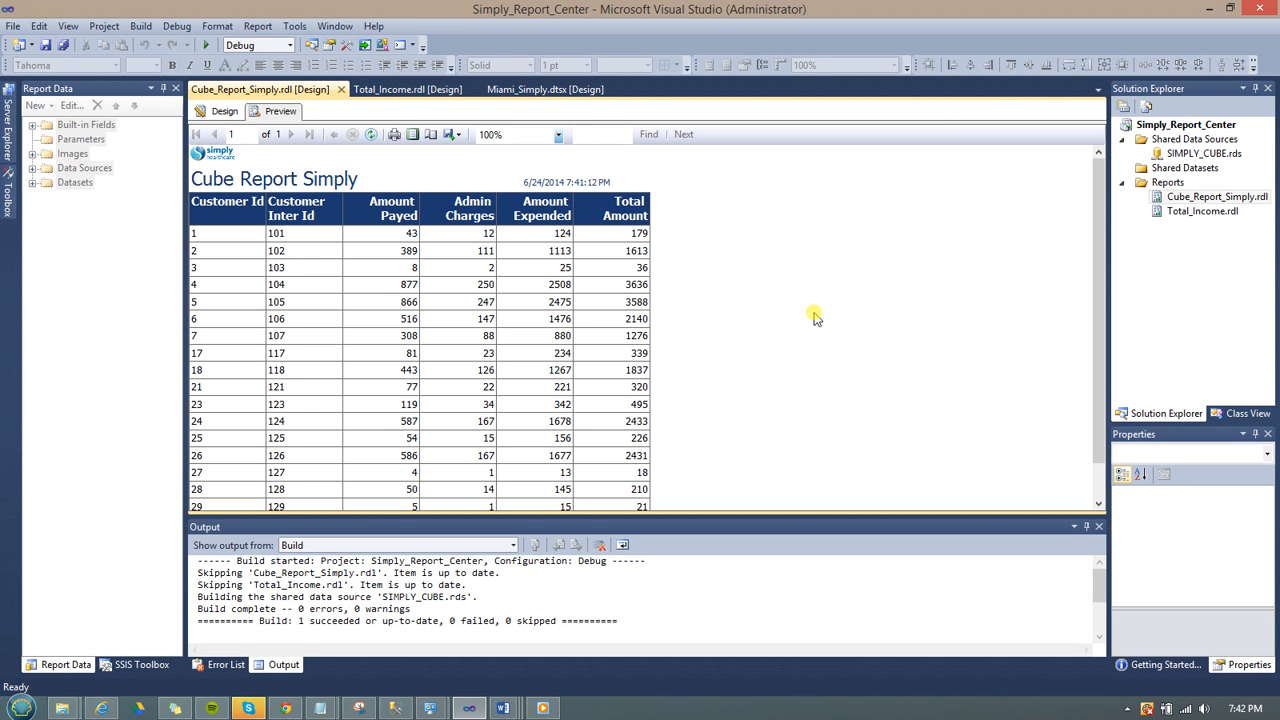
{"action": "left_click", "coordinate": [397, 708]}
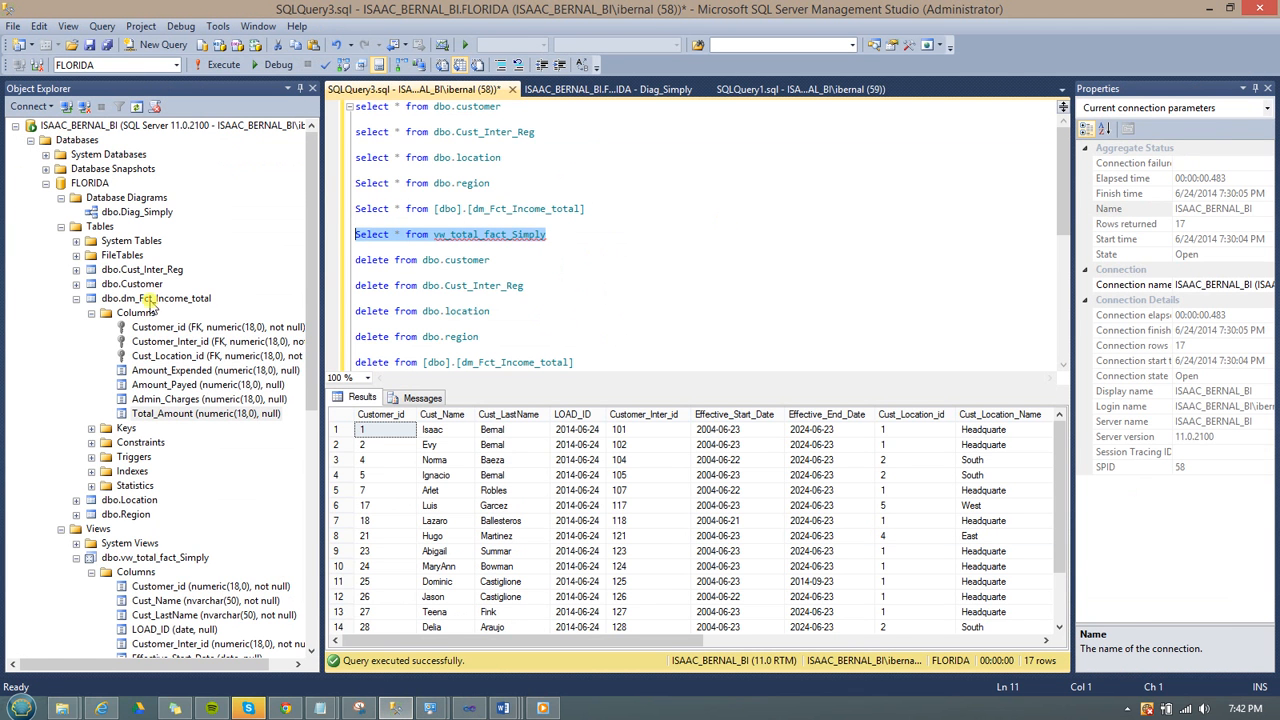
{"action": "left_click", "coordinate": [76, 298]}
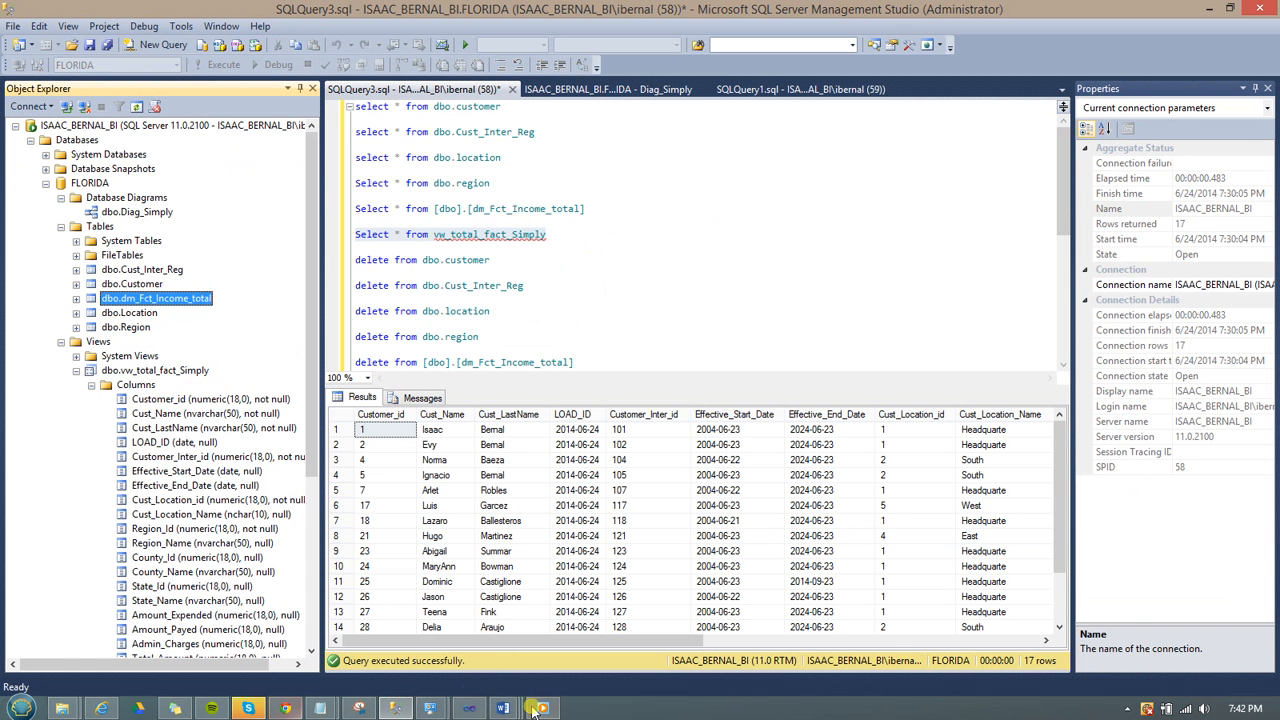
{"action": "left_click", "coordinate": [690, 257]}
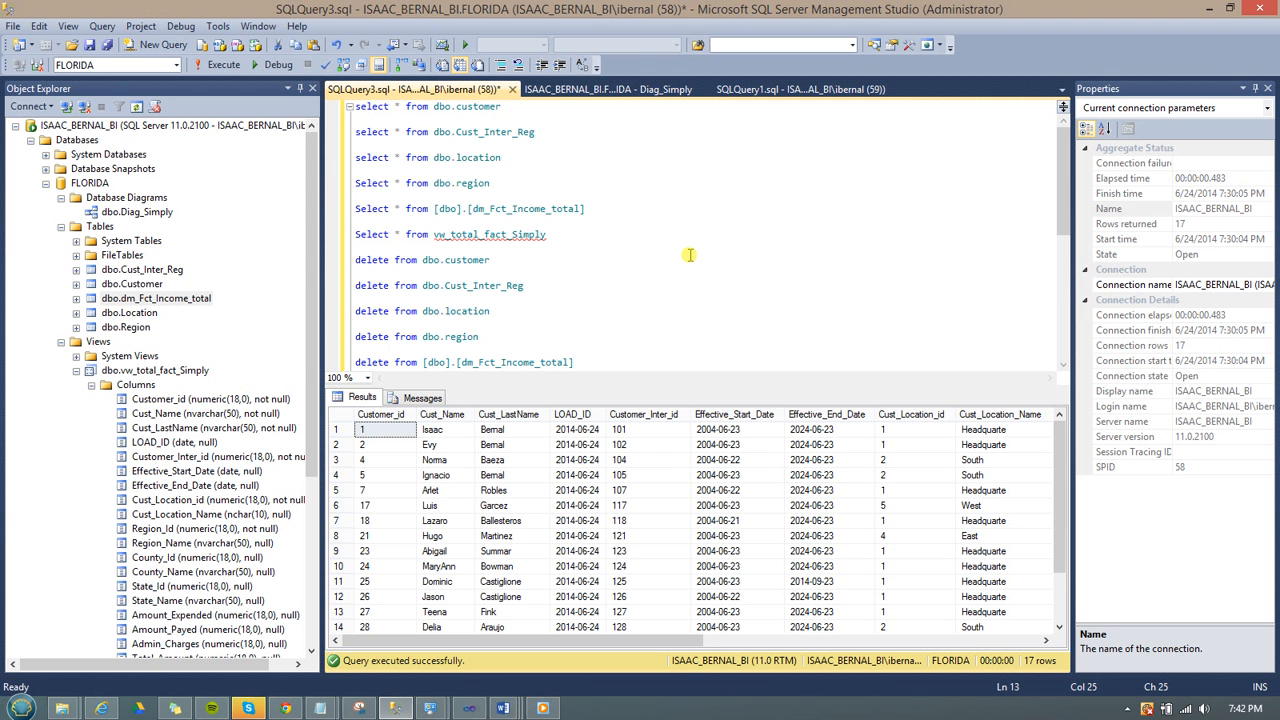